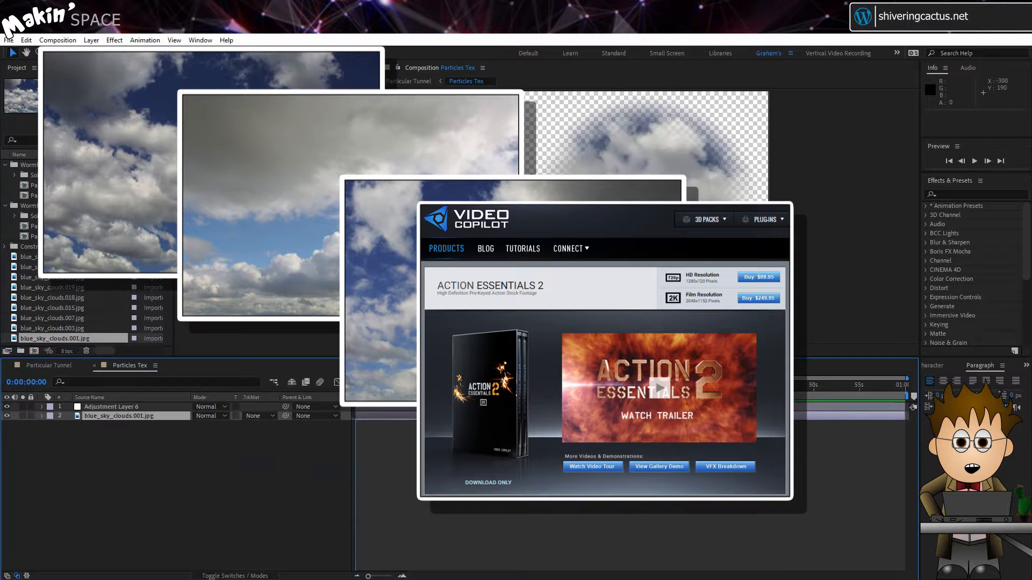
Step: Trim the blue_sky_clouds.001.jpg layer to end at 1 second and fit it over the ring at 45% scale
click(402, 576)
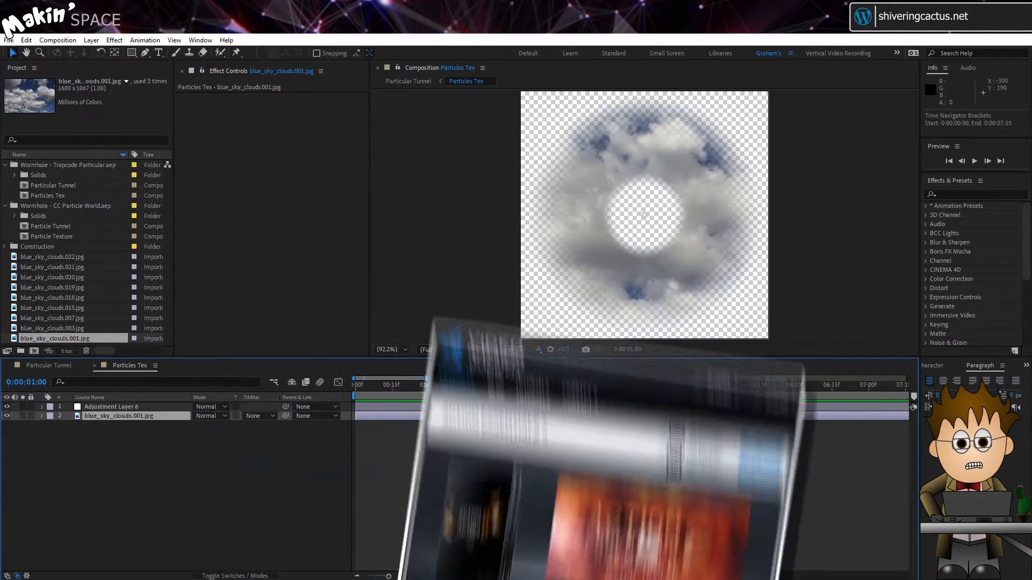
key(alt+bracketright)
key(s)
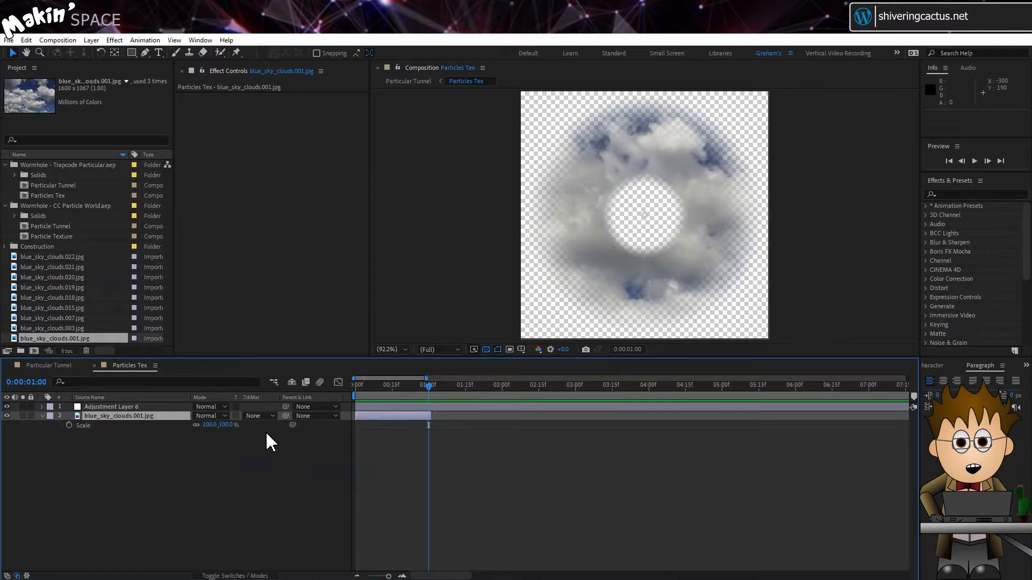
drag(226, 426, 202, 428)
drag(559, 228, 597, 231)
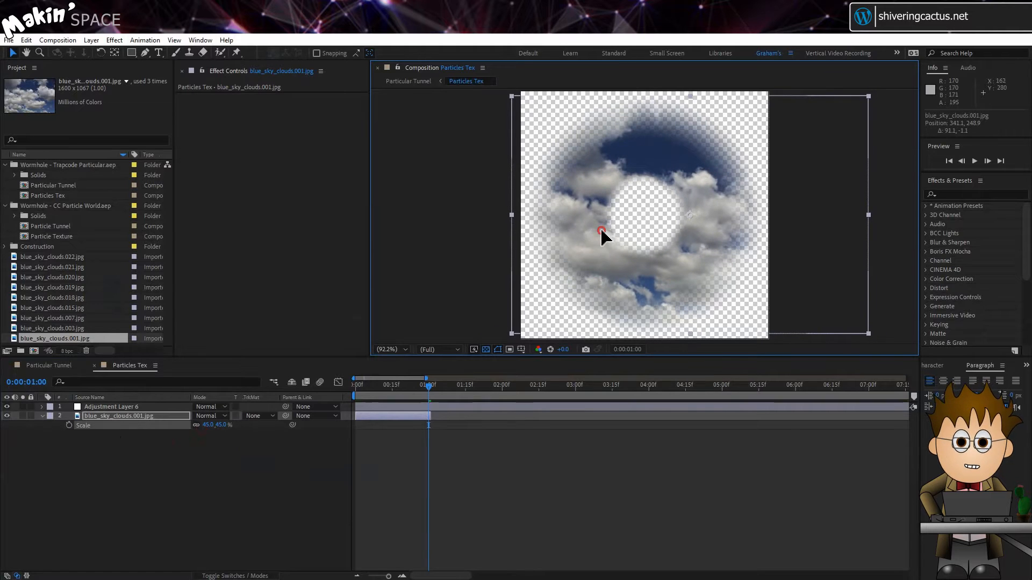
Step: Add blue_sky_clouds images 007, 015 and 018 as successive one-second layers, scaled to 44%, 44% and 47%
click(188, 462)
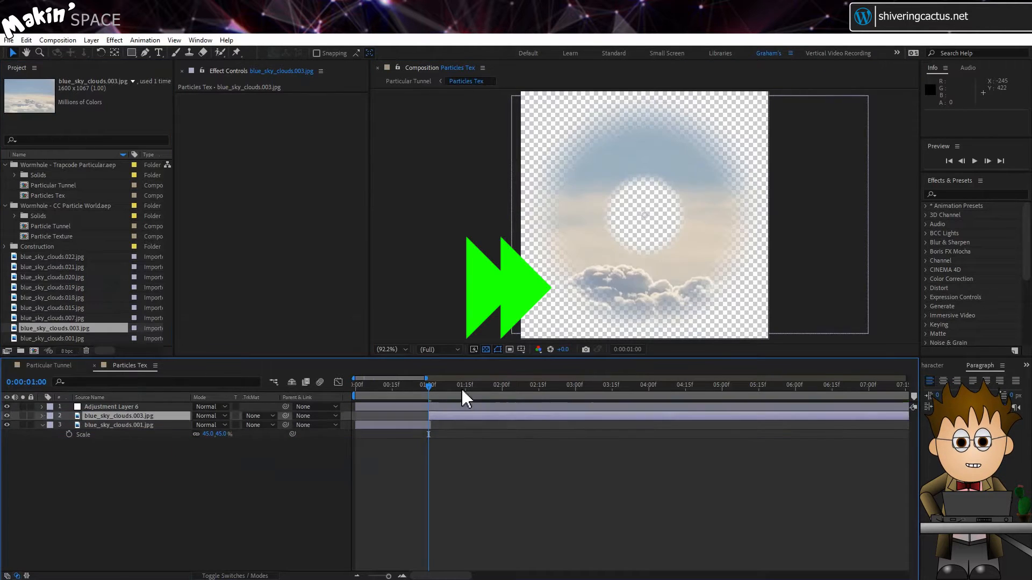
key(s)
drag(428, 387, 502, 387)
key(alt+])
drag(52, 318, 502, 412)
drag(52, 298, 649, 412)
key(s)
drag(209, 425, 180, 425)
Step: Continue the sequence with one-second layers of blue_sky_clouds images 019, 020 and 021, fitted to the ring at 45%, 53% and 56% scale
drag(648, 387, 721, 387)
drag(52, 277, 867, 387)
key(alt+])
drag(555, 212, 648, 225)
Step: Add blue_sky_clouds.022.jpg as a one-second layer ending at 8 seconds, scaled down and positioned over the ring
drag(53, 257, 118, 412)
drag(778, 387, 839, 387)
key(alt+])
key(s)
drag(208, 426, 183, 425)
drag(645, 215, 644, 227)
Step: Collapse the displayed properties of all the cloud image layers
click(42, 416)
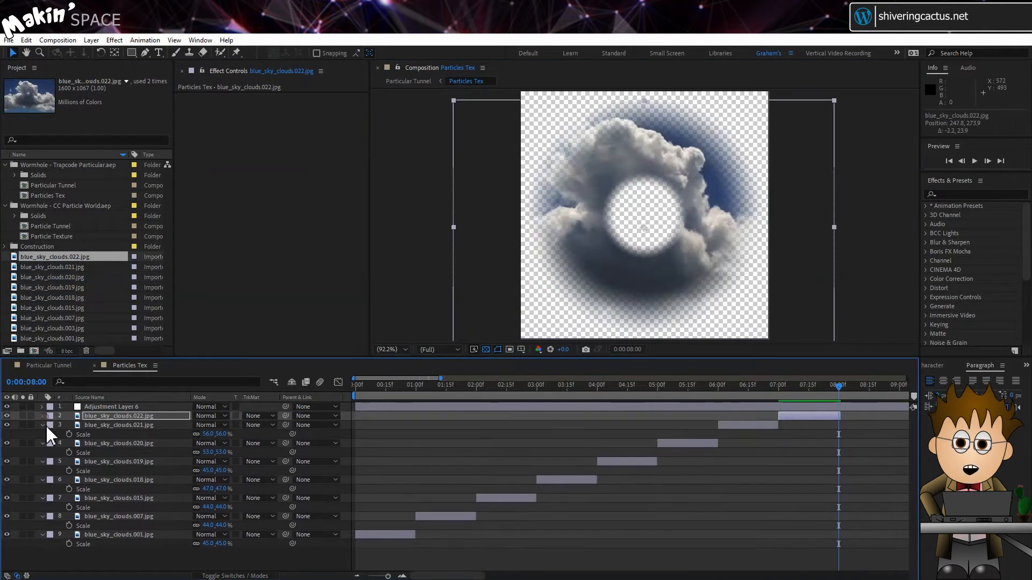
click(43, 425)
click(42, 434)
click(42, 443)
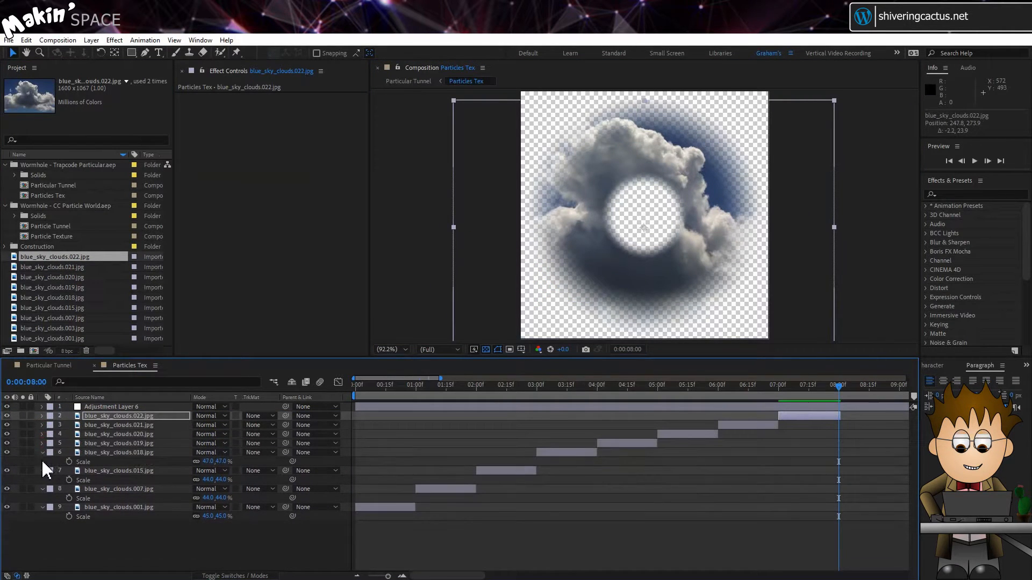
click(43, 453)
click(42, 461)
click(42, 471)
click(43, 480)
Step: Pre-compose the eight cloud image layers as Clouds Textures, matching the composition duration to their time span
click(118, 480)
shift+click(104, 417)
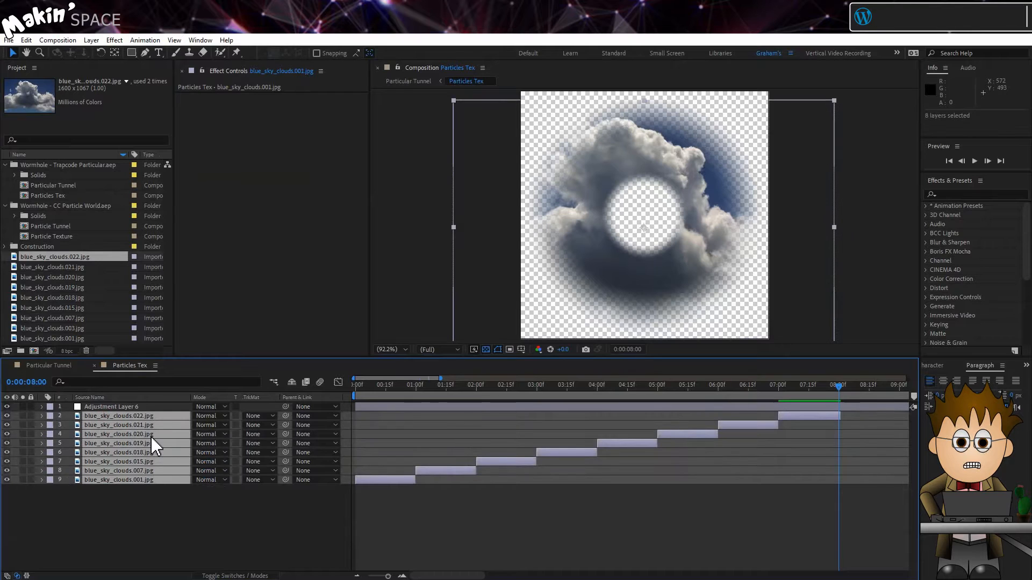
right_click(141, 417)
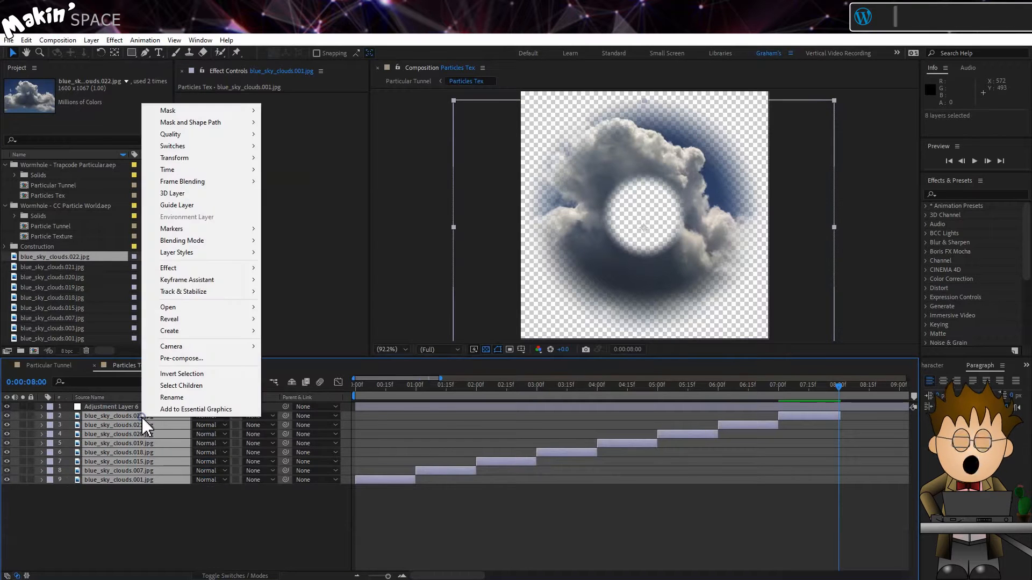
click(228, 358)
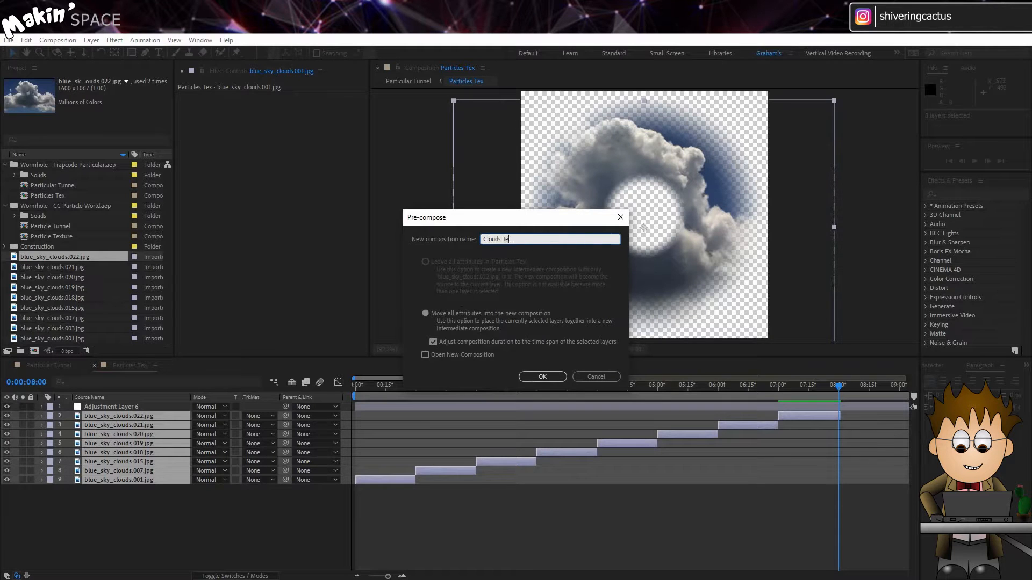
click(563, 375)
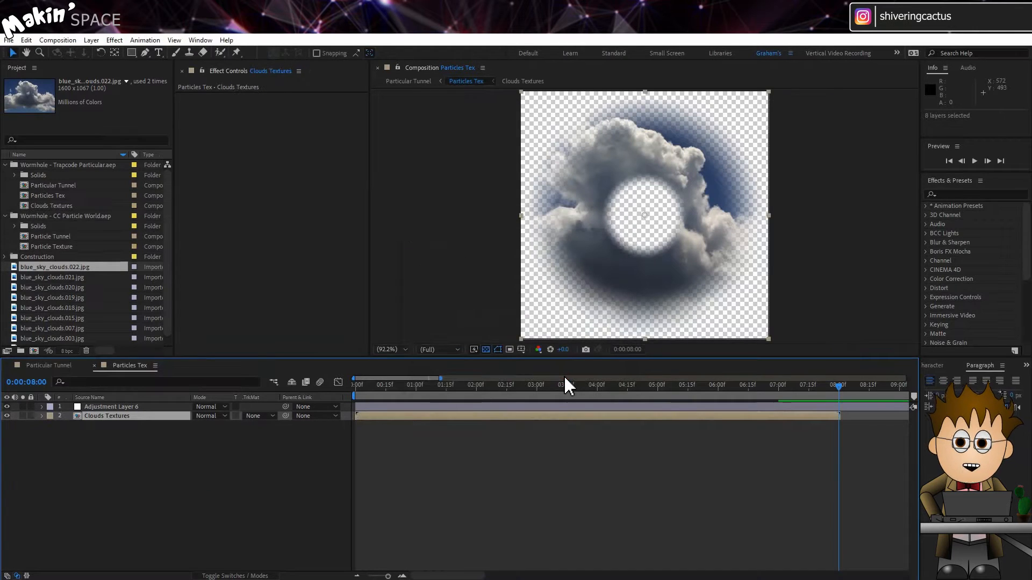
Step: Enable time remapping on the Clouds Textures layer
click(91, 40)
click(137, 177)
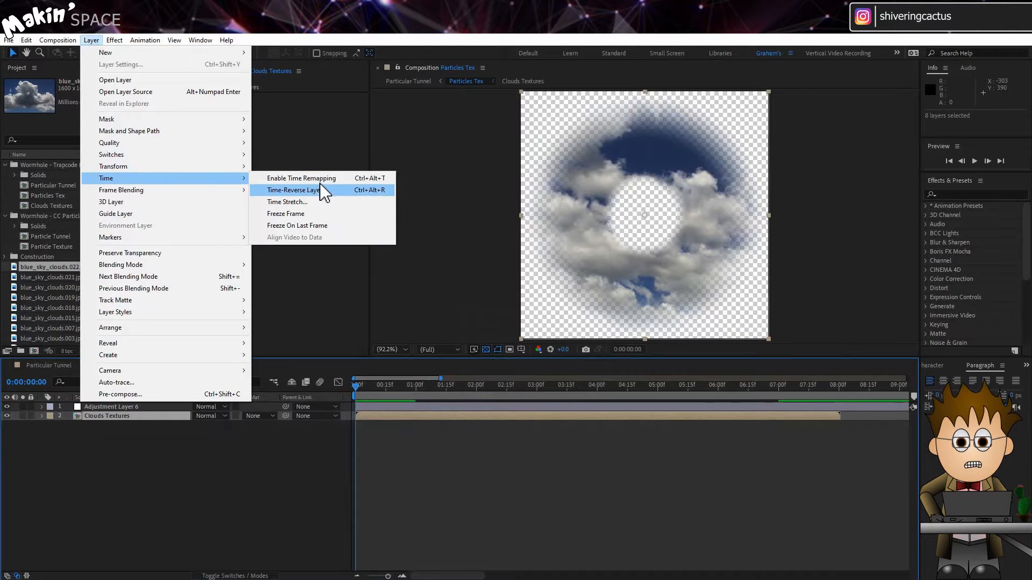
click(307, 178)
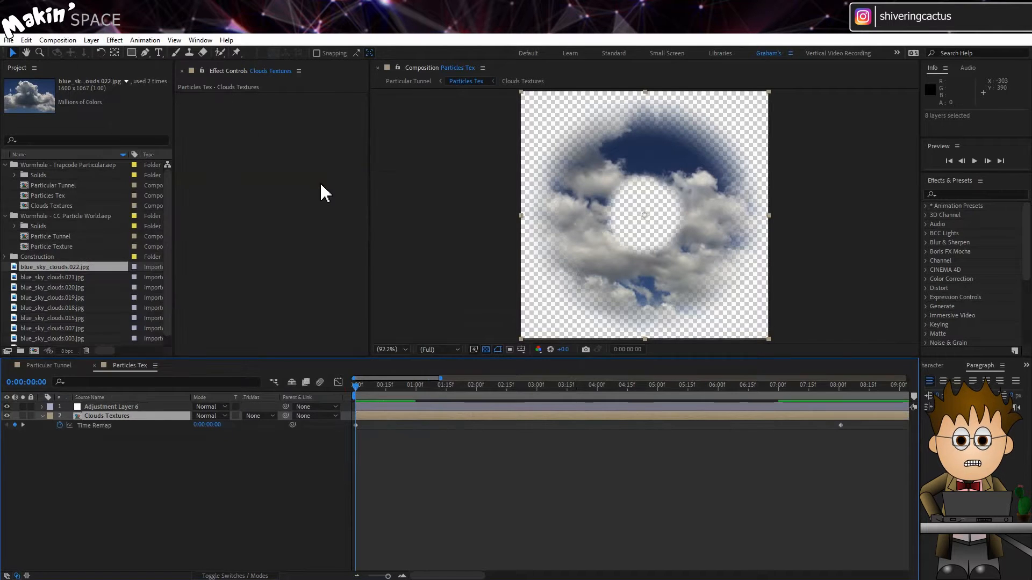
Step: Give the Clouds Textures layer's Time Remap property the expression gaussRandom(0,7) and preview the animation
alt+click(60, 425)
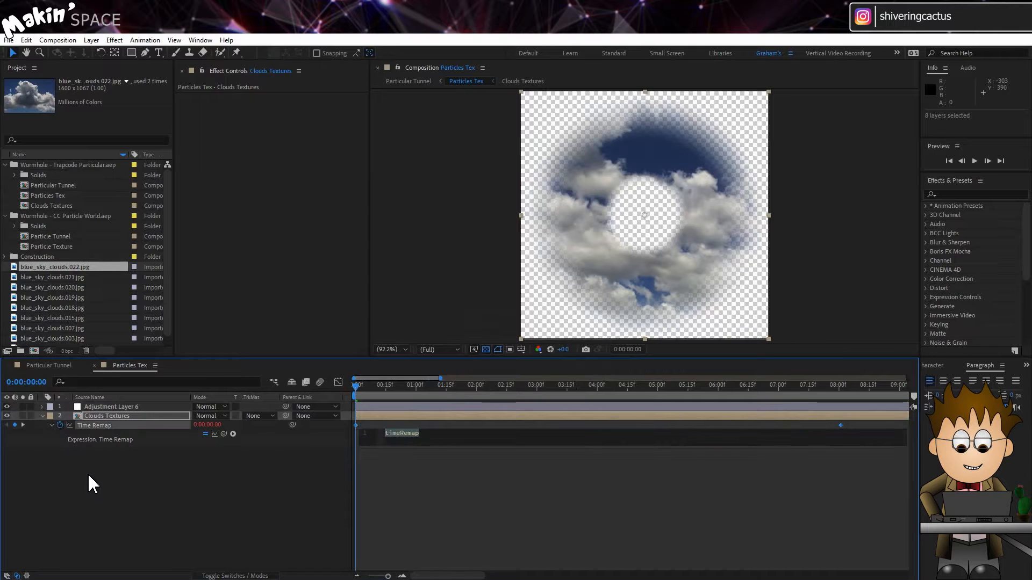
text(gu)
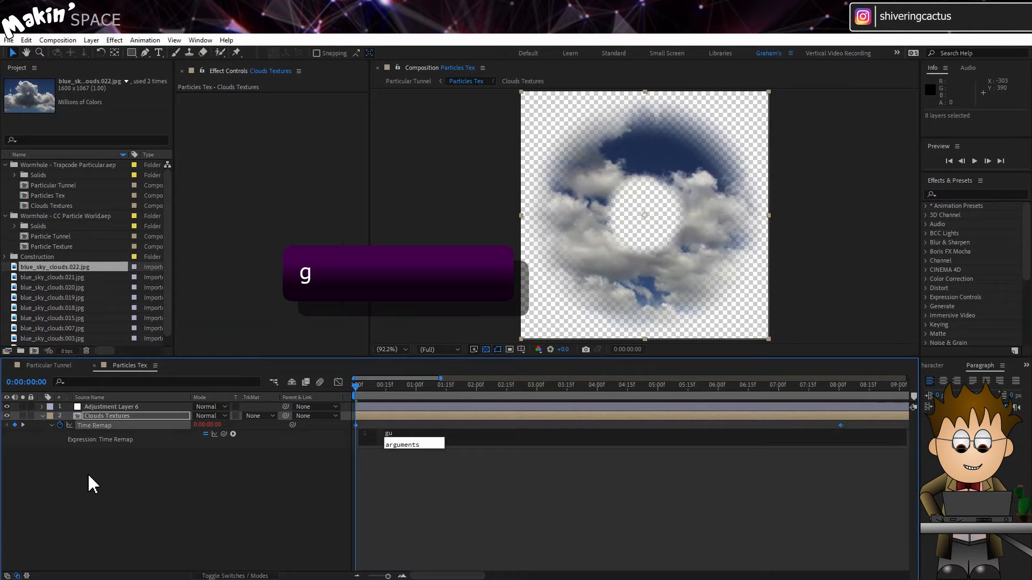
text(ass)
key(BackSpace)
key(BackSpace)
key(BackSpace)
key(BackSpace)
text(auss)
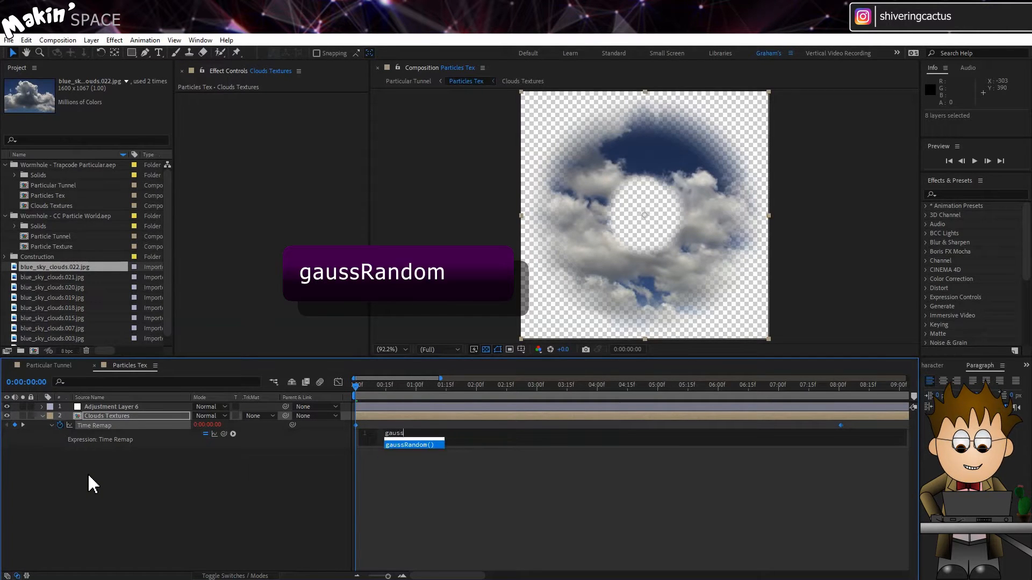
text(Random)
key(Return)
text(0,)
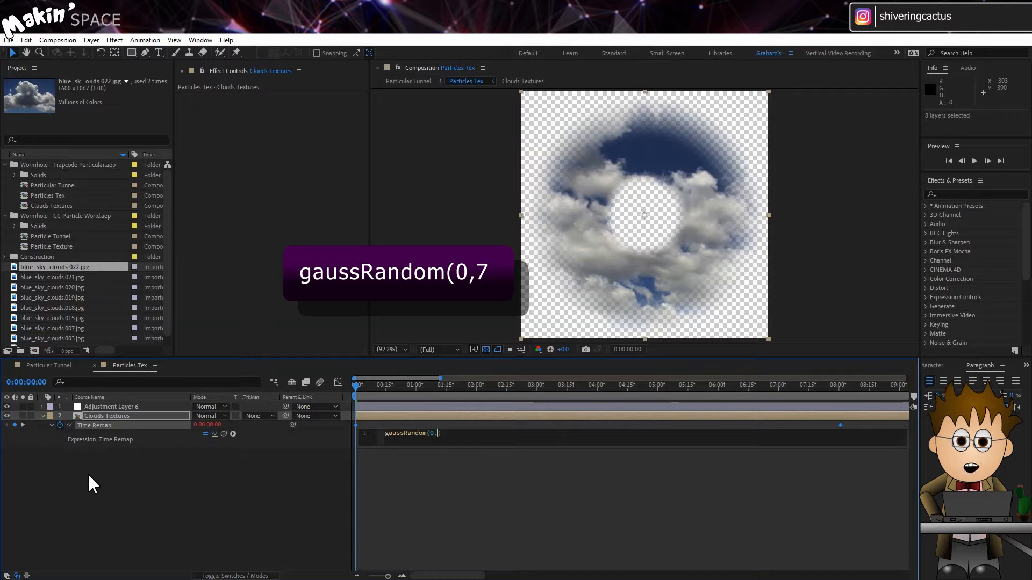
text(7)
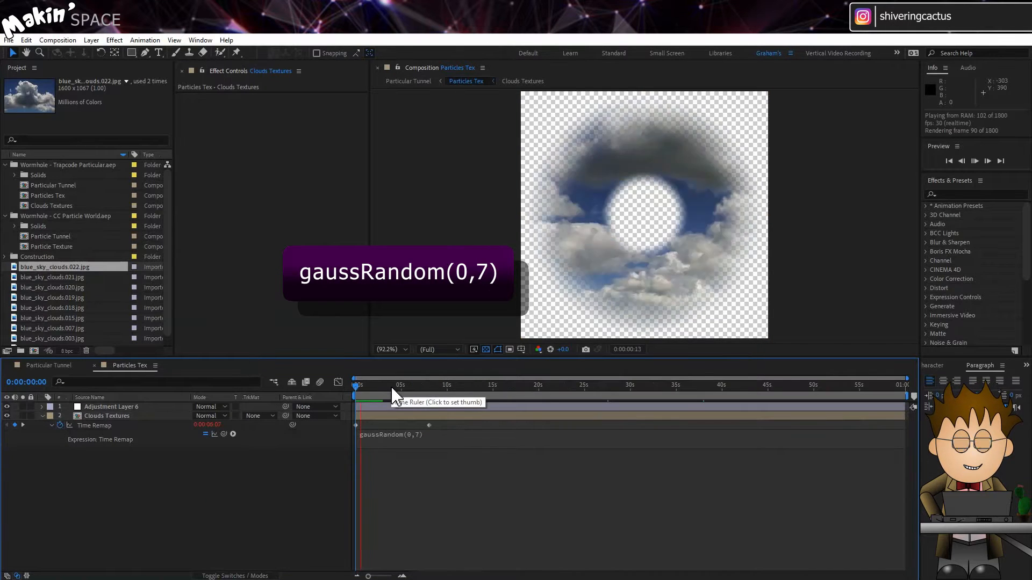
click(391, 386)
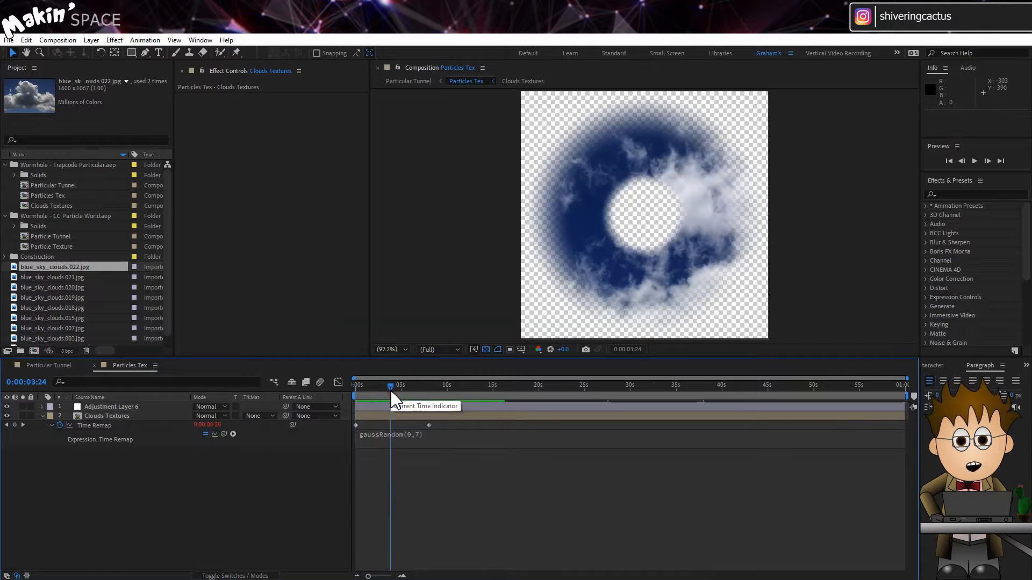
Step: Collapse the two Circle effects on Adjustment Layer 6 and add a Levels effect to it
click(398, 406)
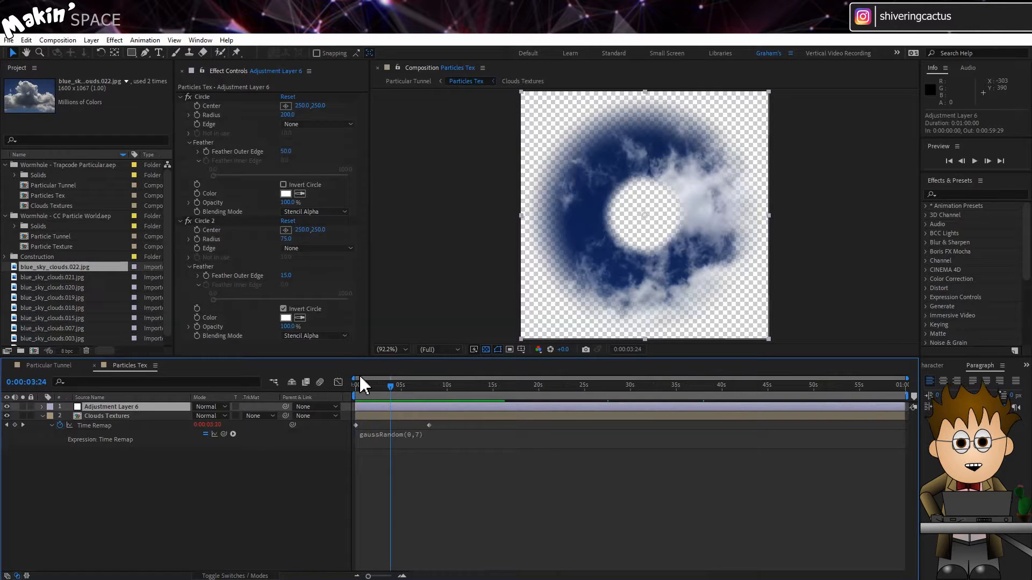
click(180, 97)
click(180, 105)
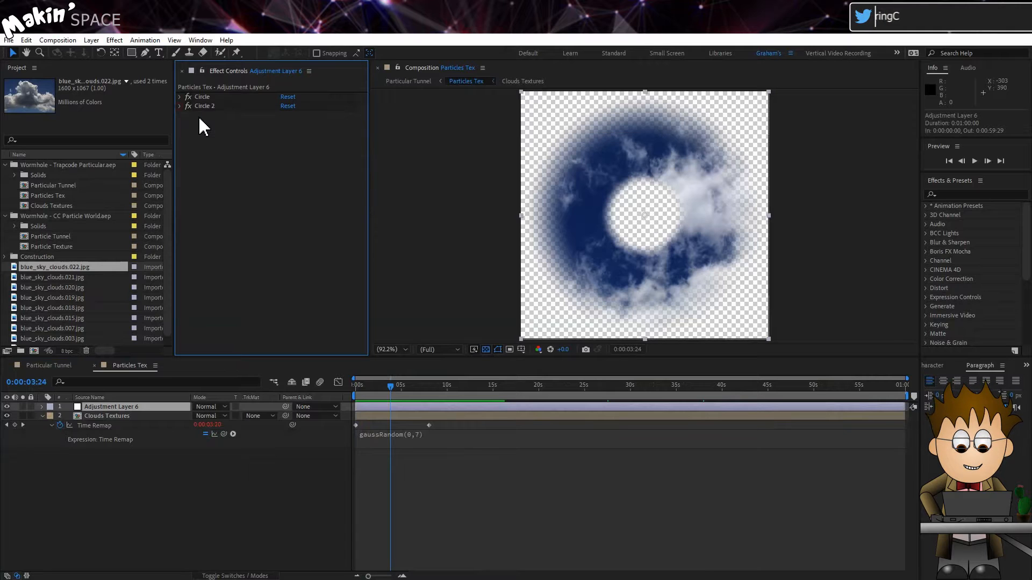
click(114, 40)
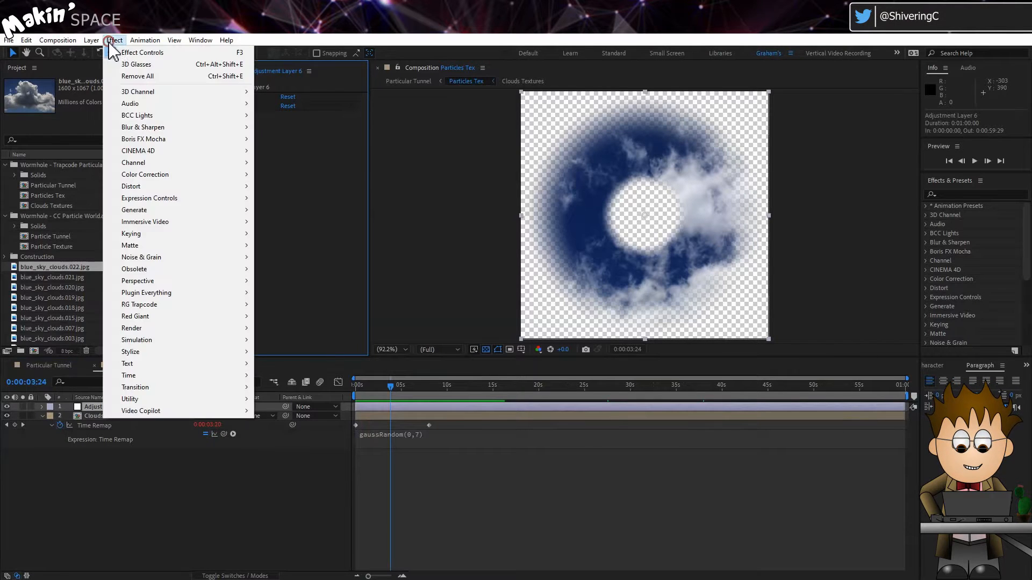
mouse_move(172, 174)
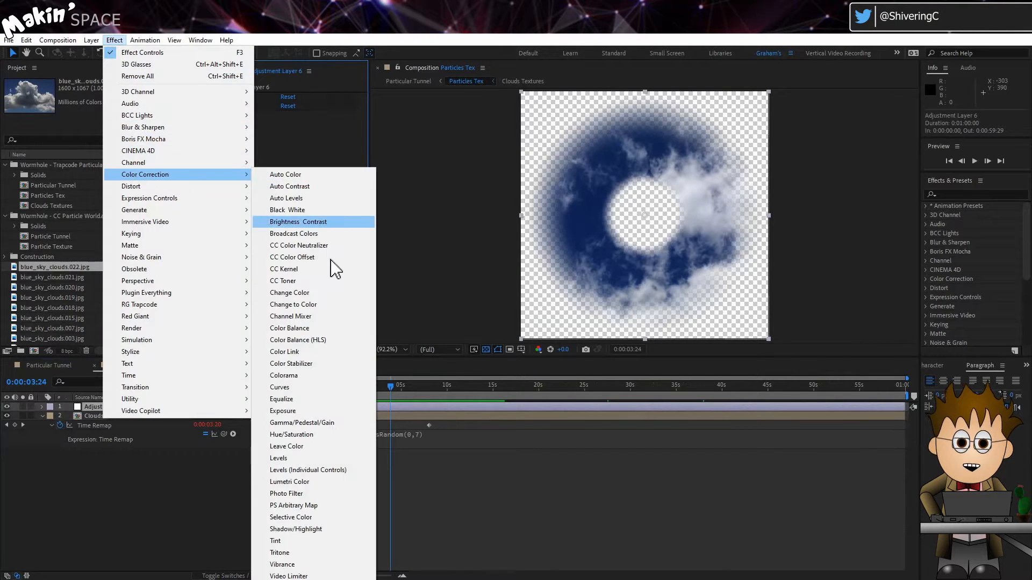
click(295, 458)
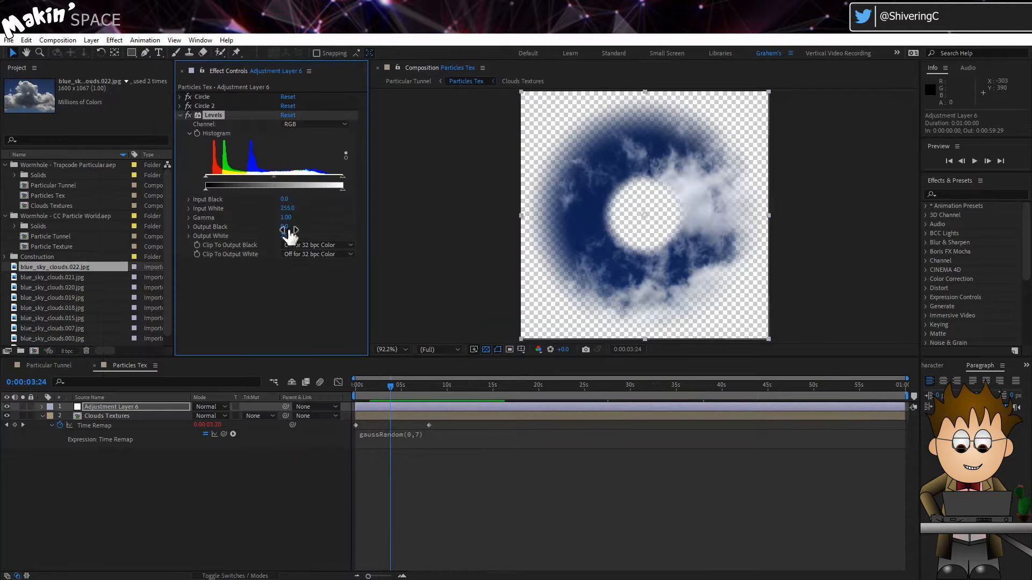
Step: Set the Levels effect's Input Black to 35 and Gamma to 0.66
click(286, 200)
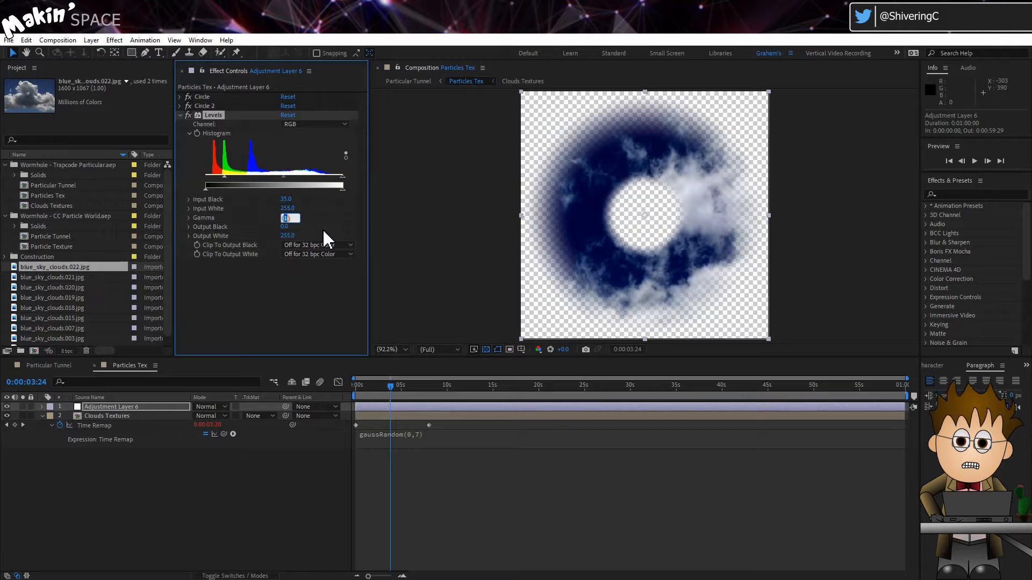
text(0.66)
key(Return)
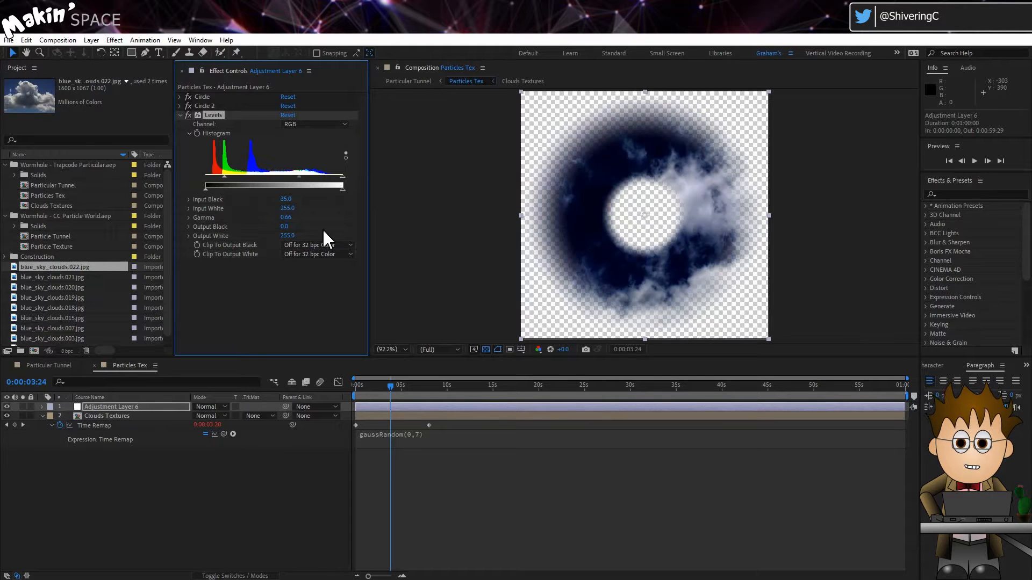
Step: Set the Feather Outer Edge of the Circle 2 effect to 42
drag(383, 385, 377, 388)
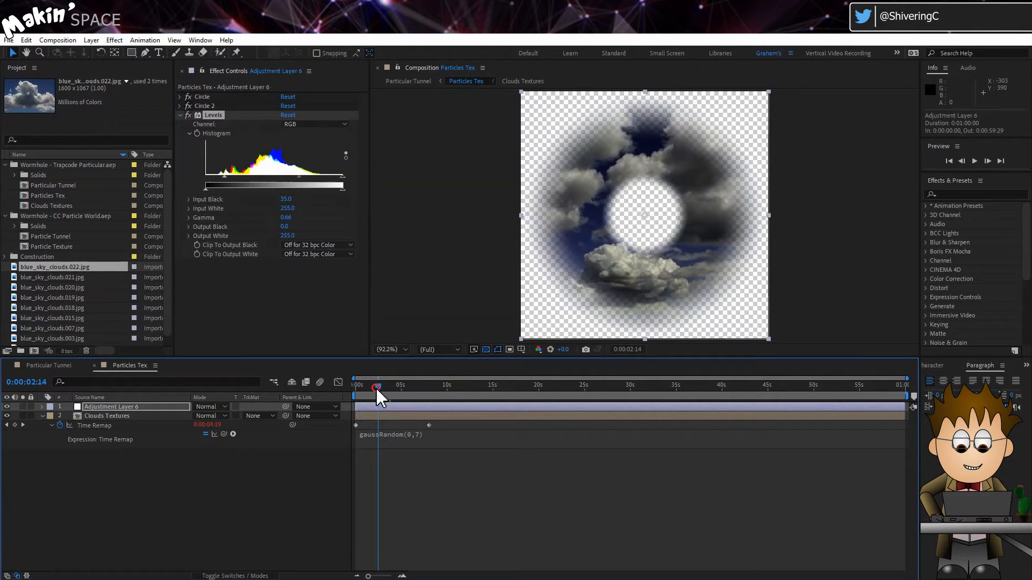
click(180, 106)
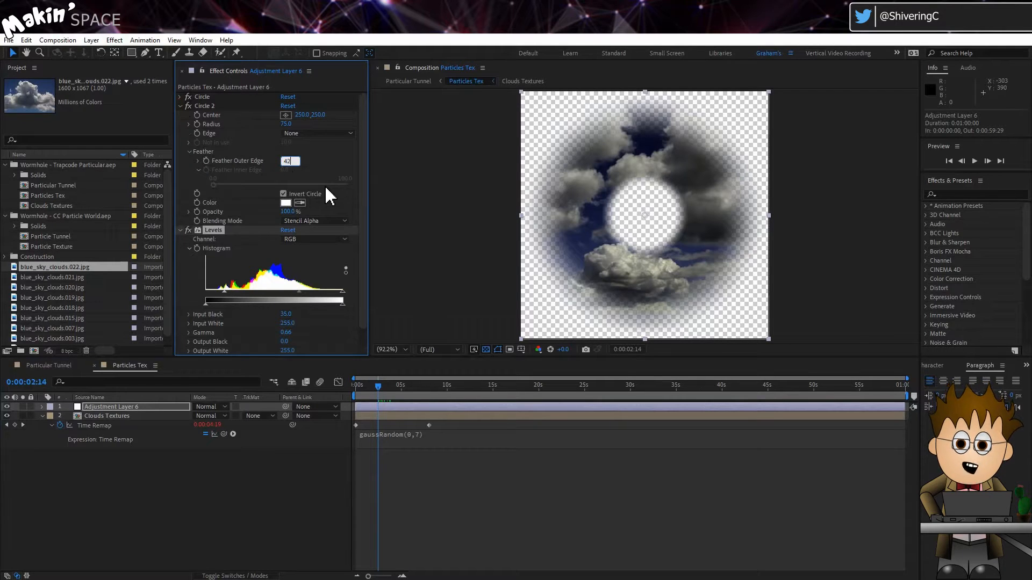
text(42)
key(Return)
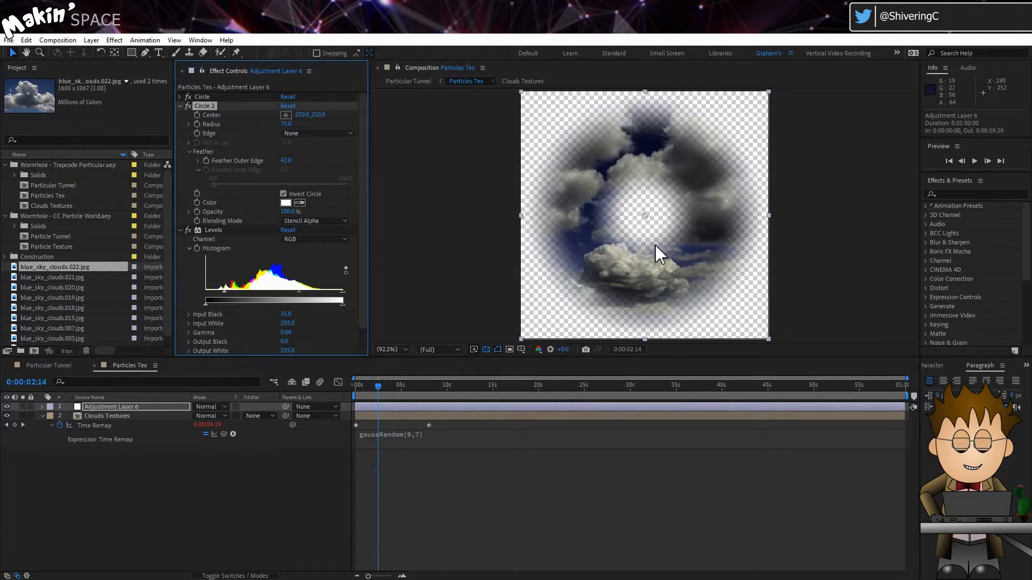
Step: Open the Particular Tunnel composition and delete the blue-tinting effect from the Particular layer
click(43, 367)
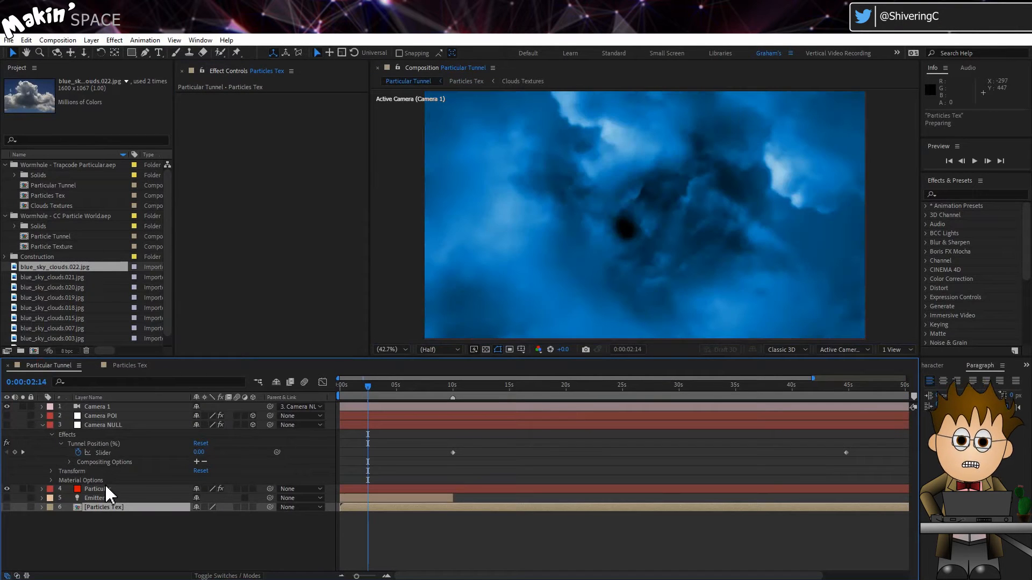
click(105, 489)
click(218, 106)
key(Delete)
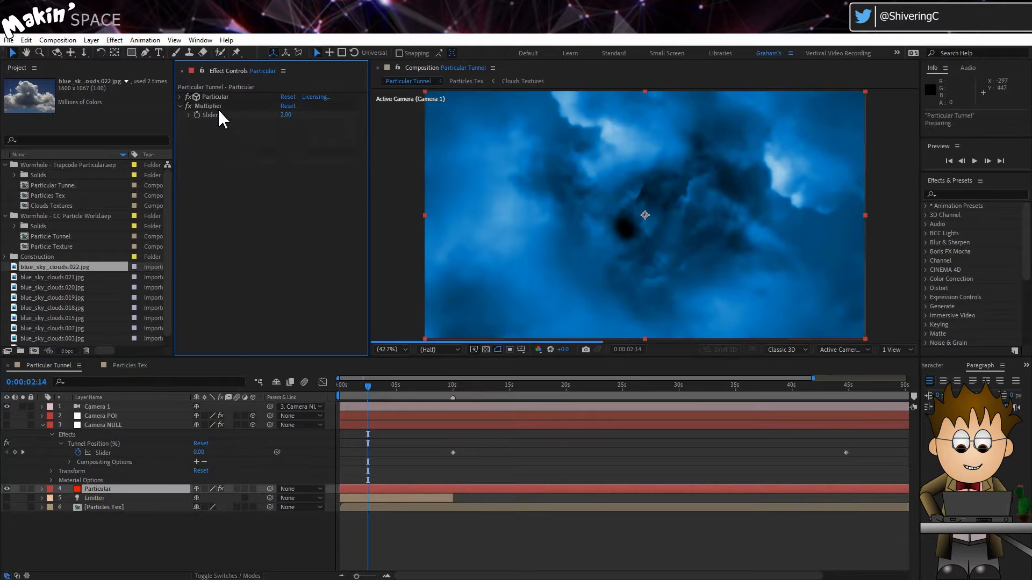
Step: Add a Tritone color correction effect to the Particular layer
click(116, 41)
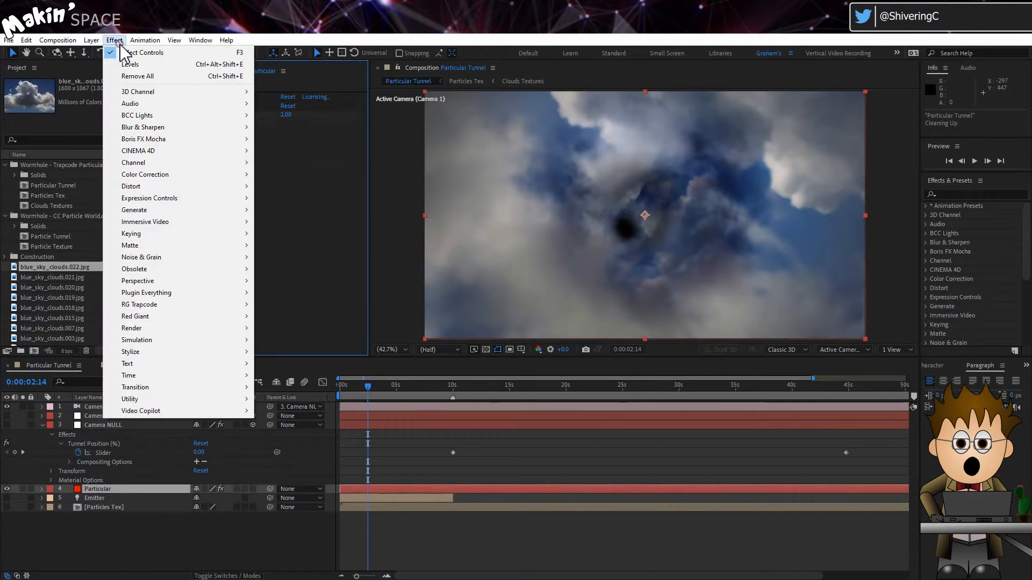
mouse_move(171, 176)
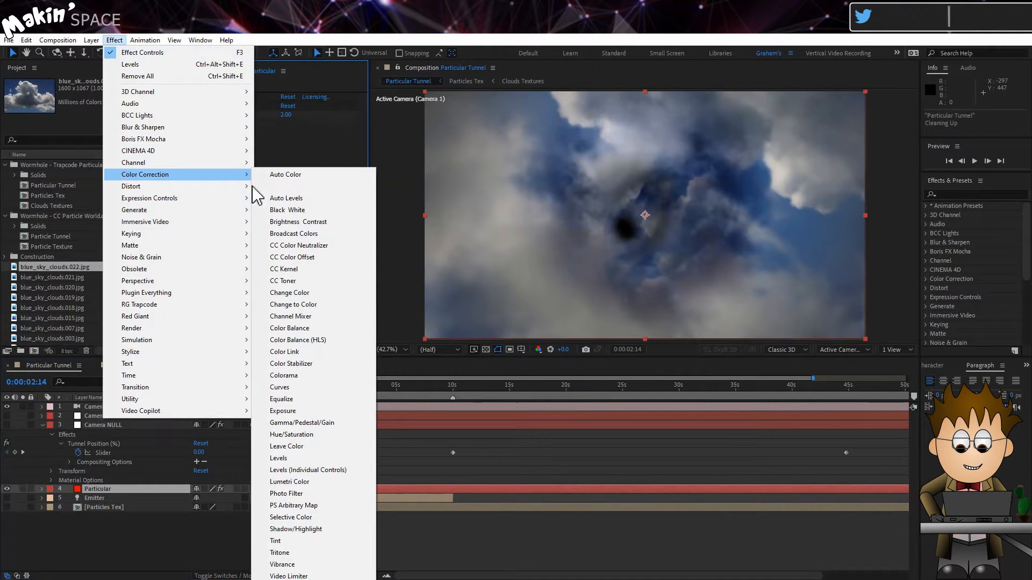
click(301, 553)
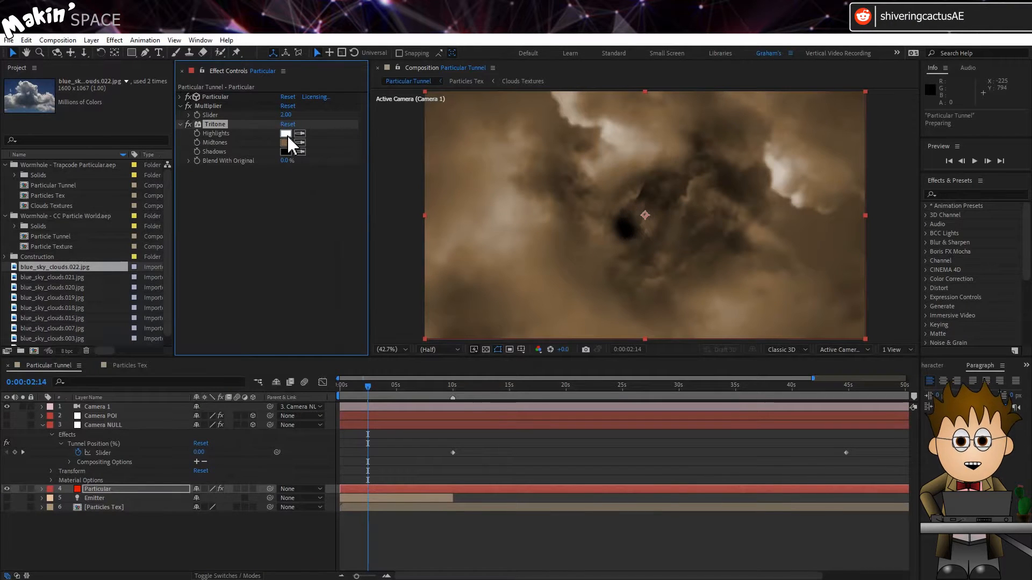
Step: Set the Tritone Highlights color to the muted blue #648199
click(285, 134)
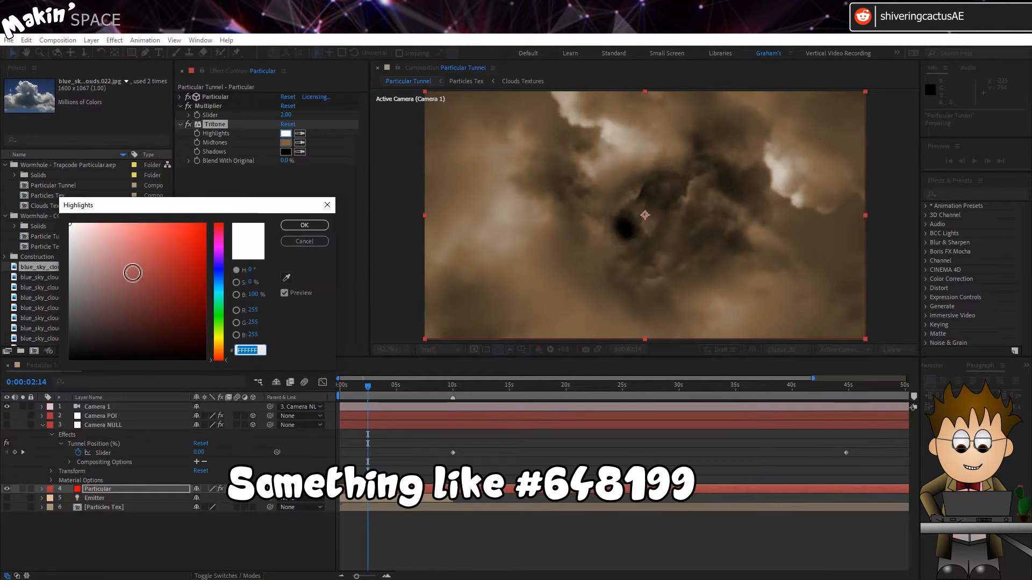
click(116, 278)
drag(221, 360, 212, 267)
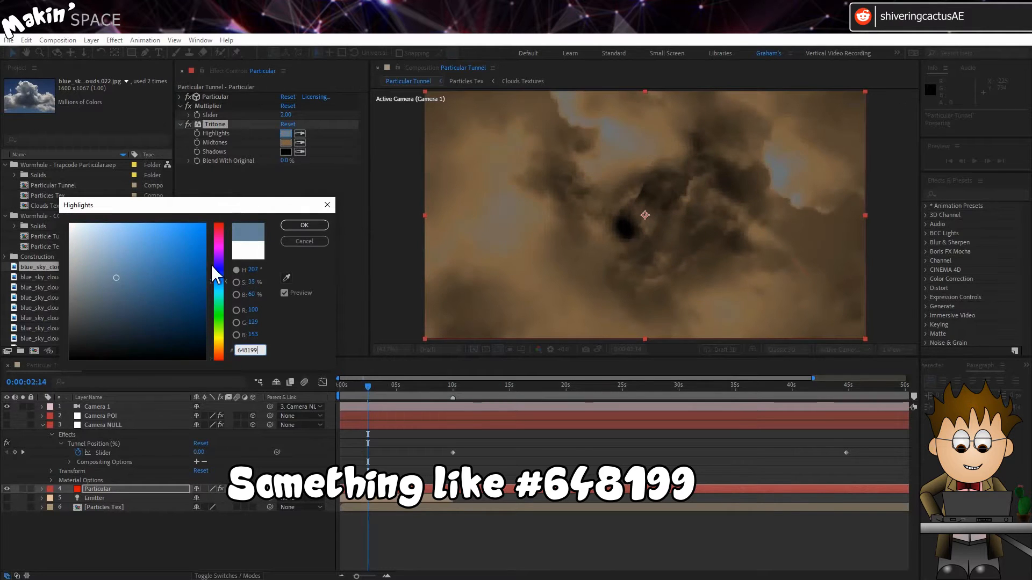
click(305, 226)
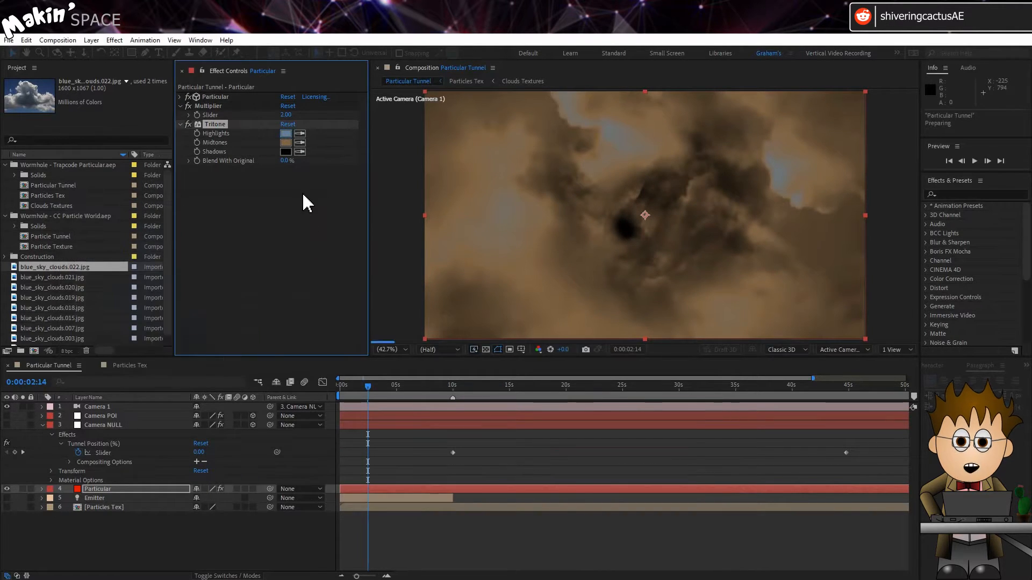
Step: Set the Tritone Midtones to the sampled Highlights color darkened to 41% brightness (#445869)
click(300, 143)
click(285, 132)
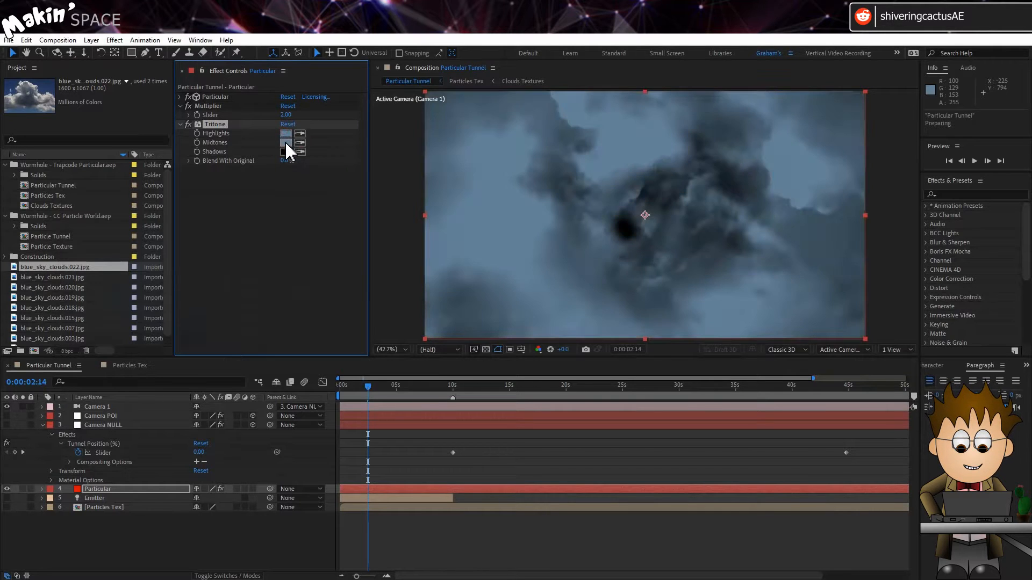
click(286, 144)
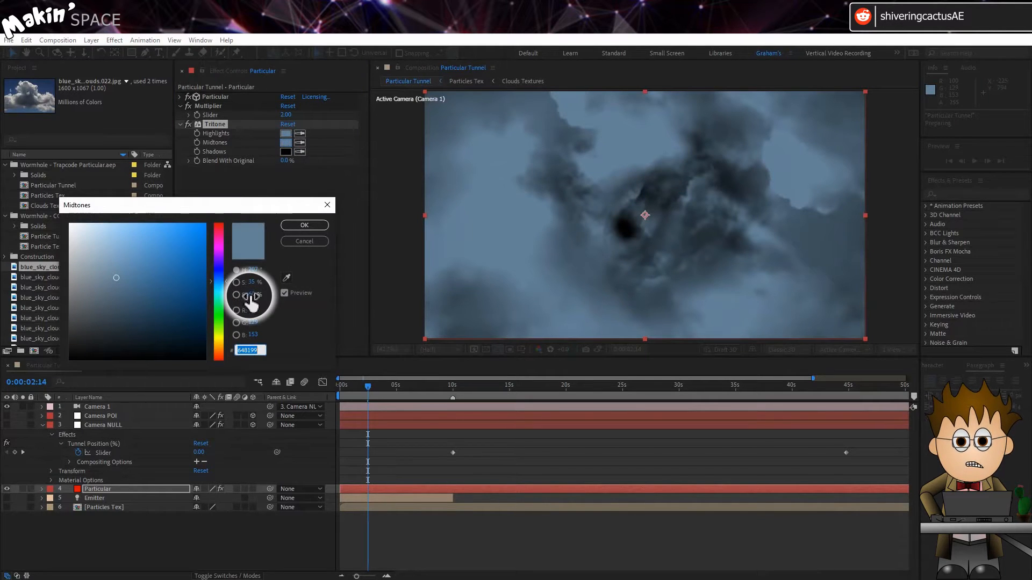
drag(250, 296, 241, 298)
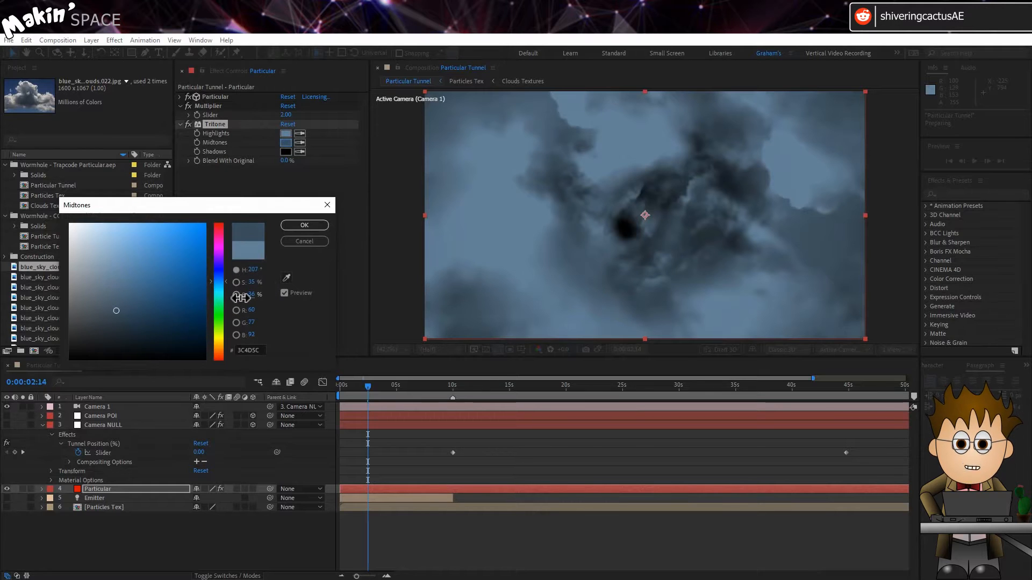
click(304, 225)
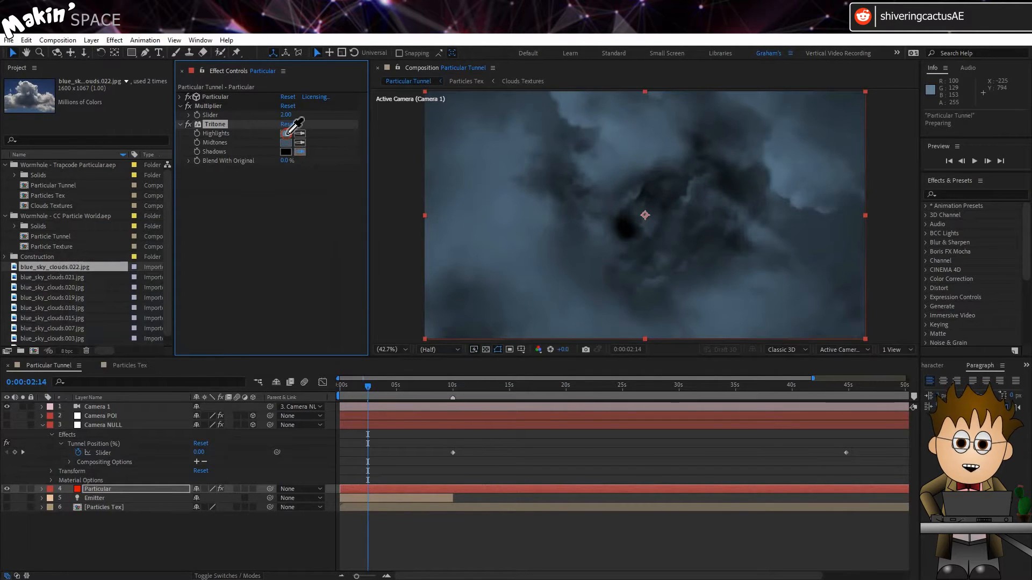
Step: Set the Tritone Shadows to the sampled Highlights color darkened to 11% brightness (#12181C)
click(286, 133)
click(286, 152)
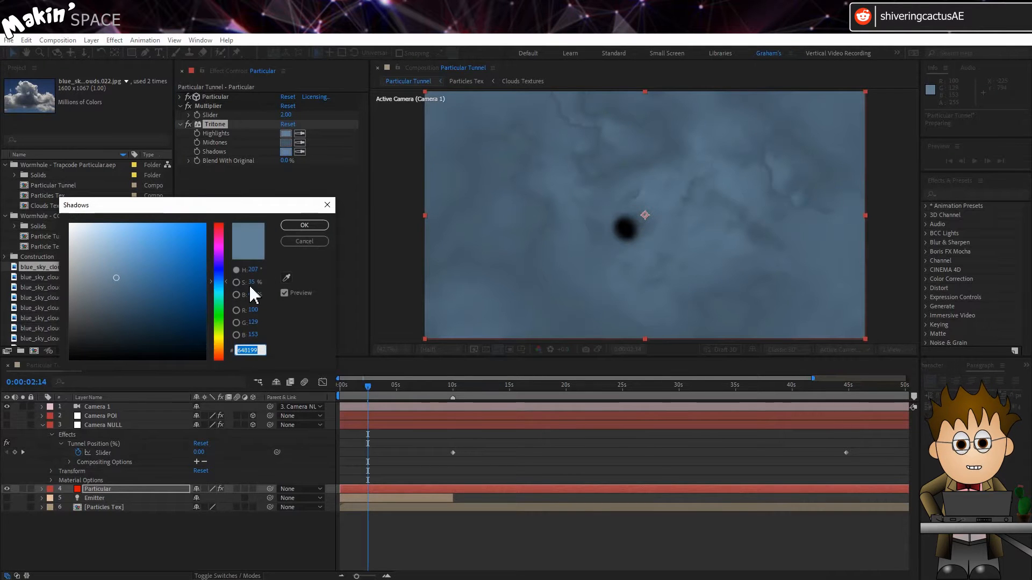
drag(251, 295, 233, 300)
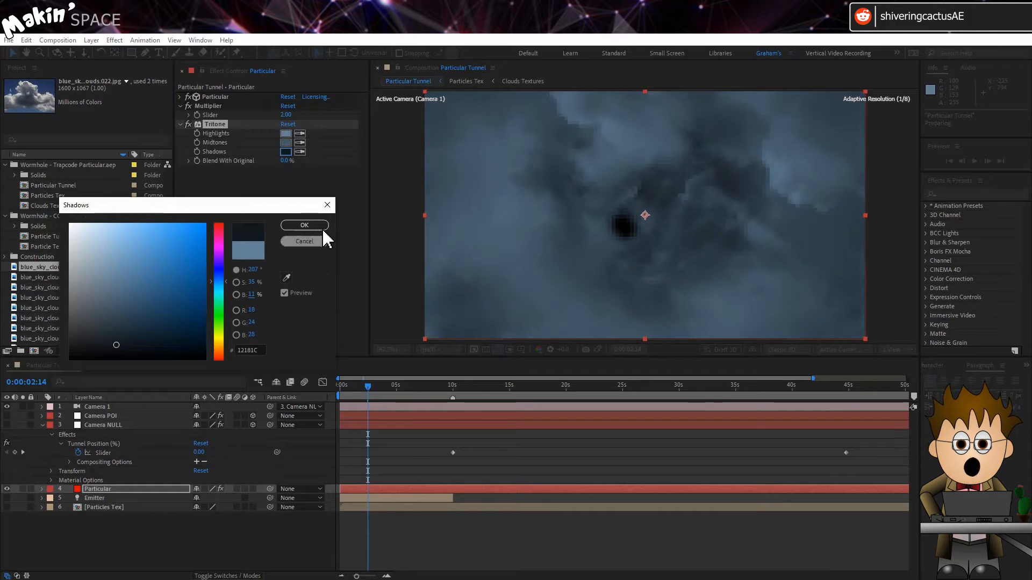
click(304, 225)
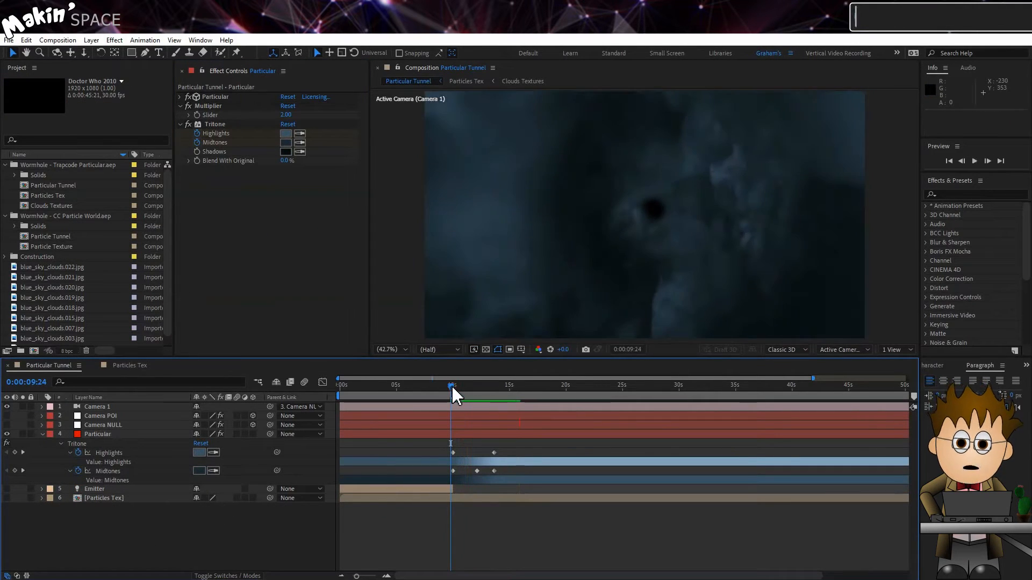
Step: Preview the animated Tritone colors in the Particular Tunnel composition from 0:00:10:00
click(453, 390)
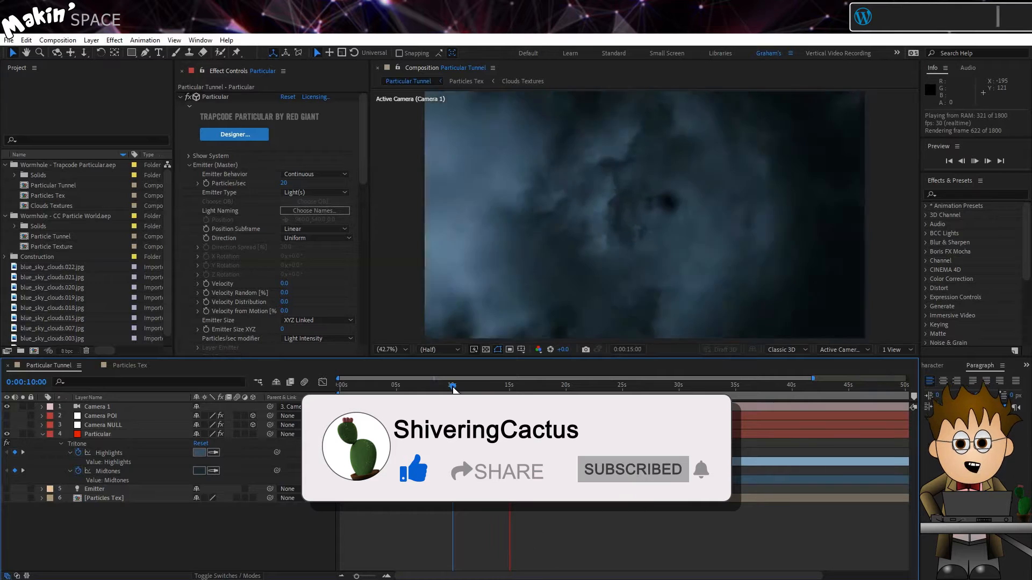
key(space)
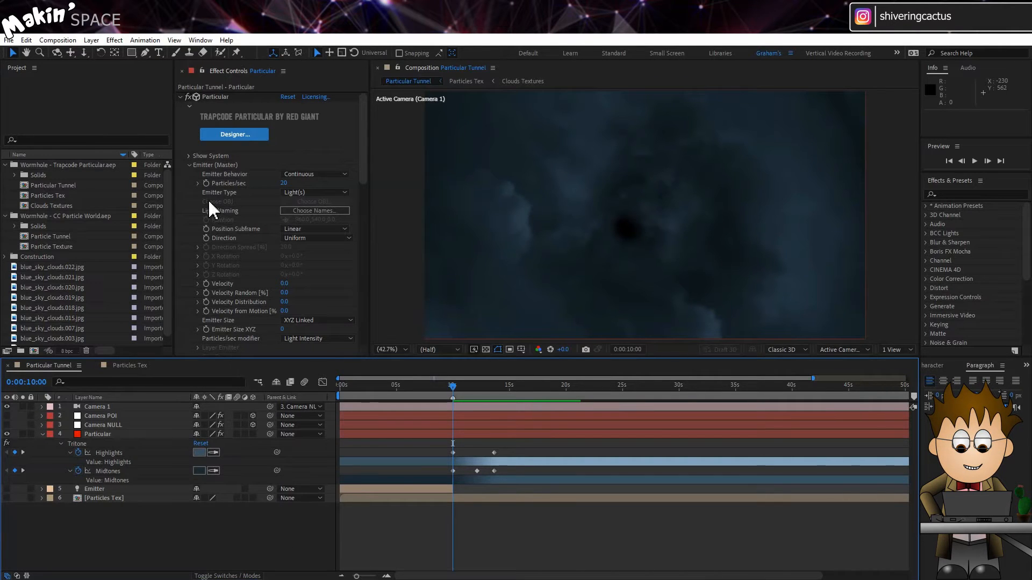
Step: Create a black solid layer measuring 250 by 250 px in the Particular Tunnel composition
click(91, 41)
mouse_move(124, 51)
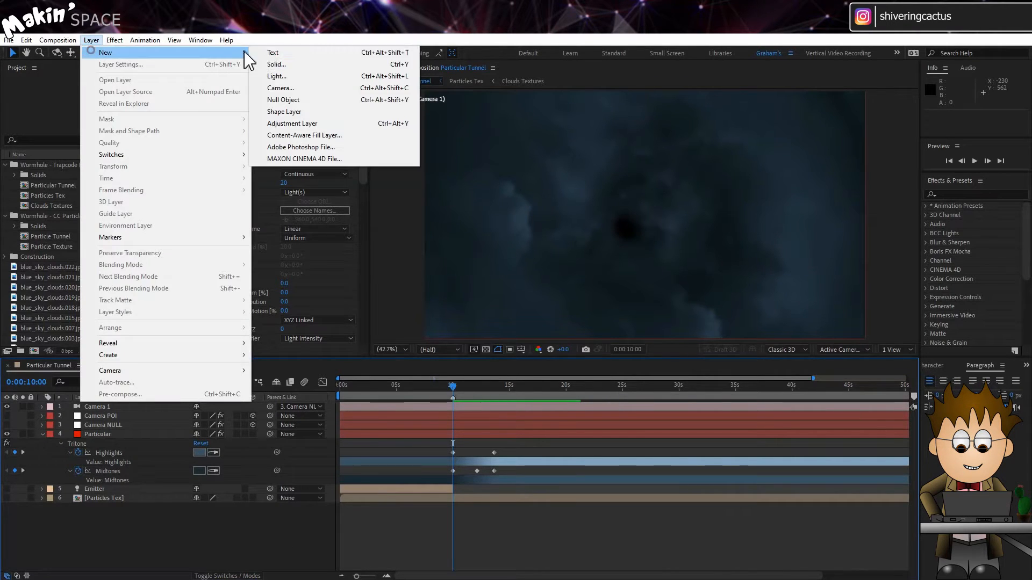
click(293, 65)
click(467, 241)
text(250)
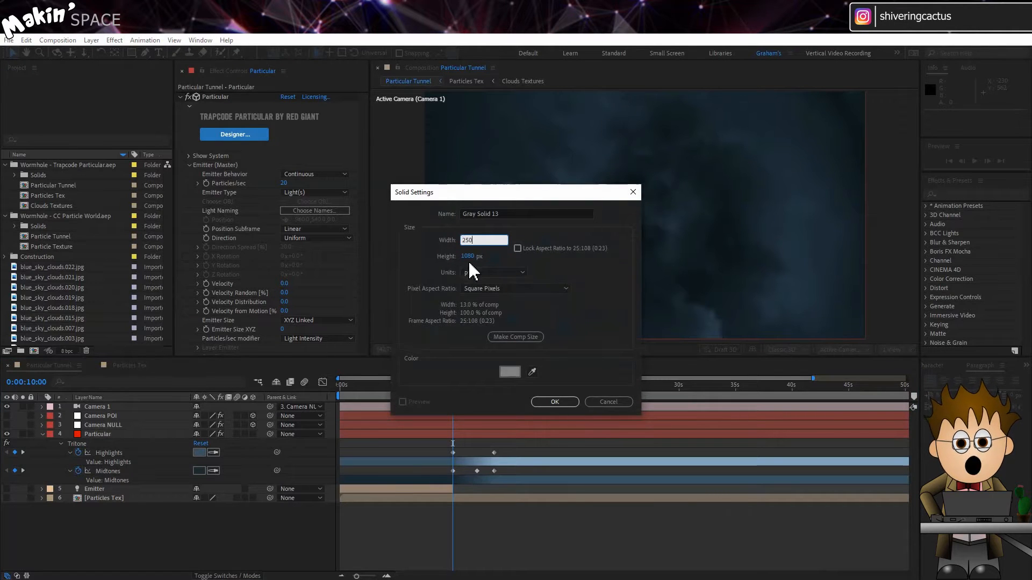
key(Tab)
text(250)
key(Tab)
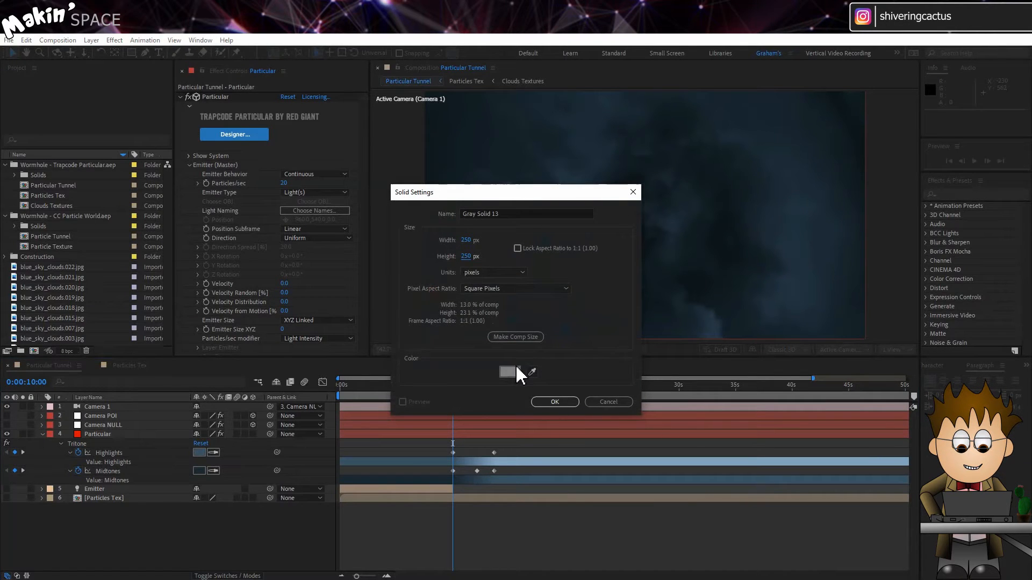
click(516, 373)
click(193, 358)
click(307, 225)
click(555, 402)
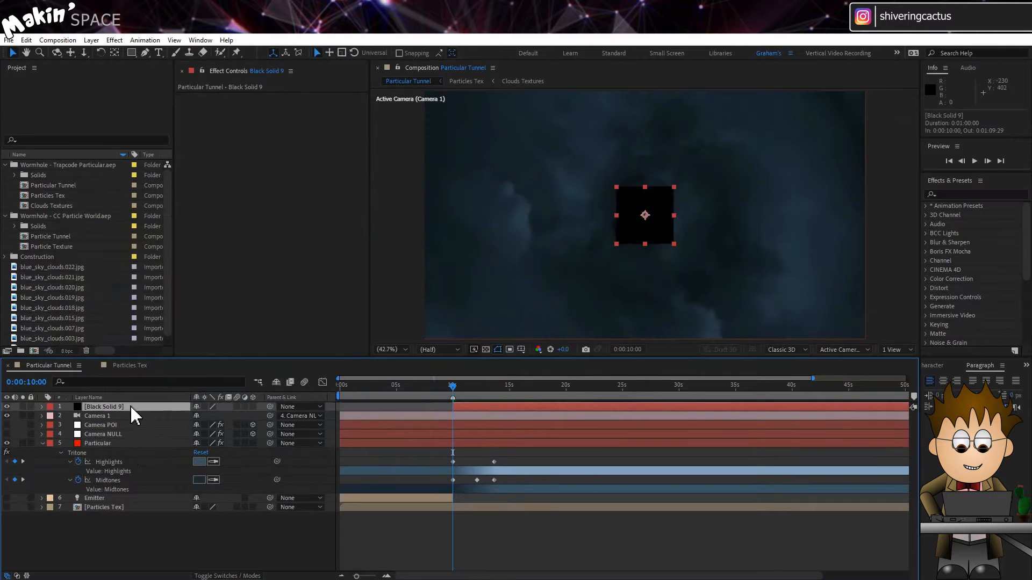
Step: Copy the Tunnel Position (%) effect from the Camera NULL layer onto the new black solid
click(112, 434)
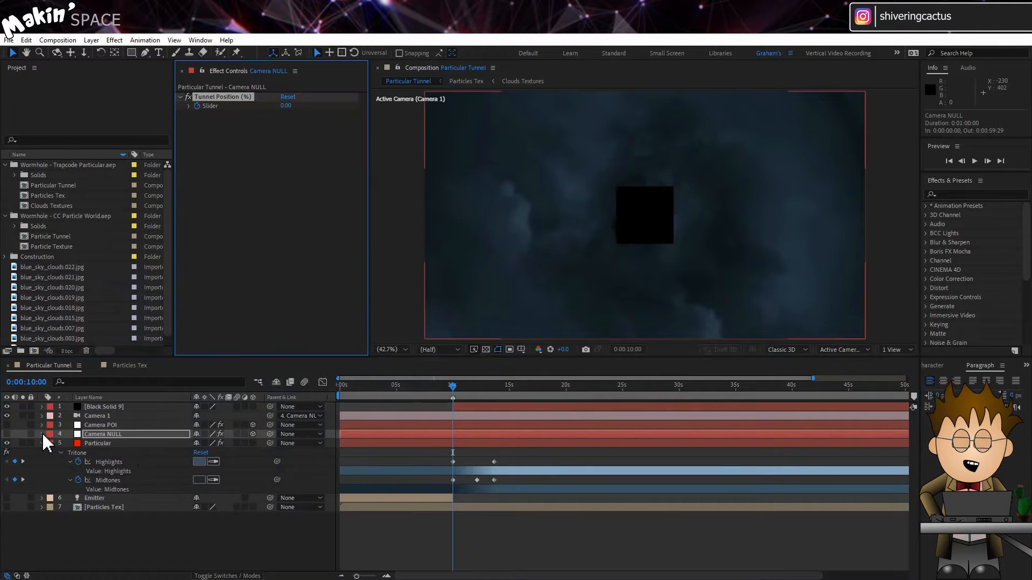
click(43, 435)
right_click(90, 463)
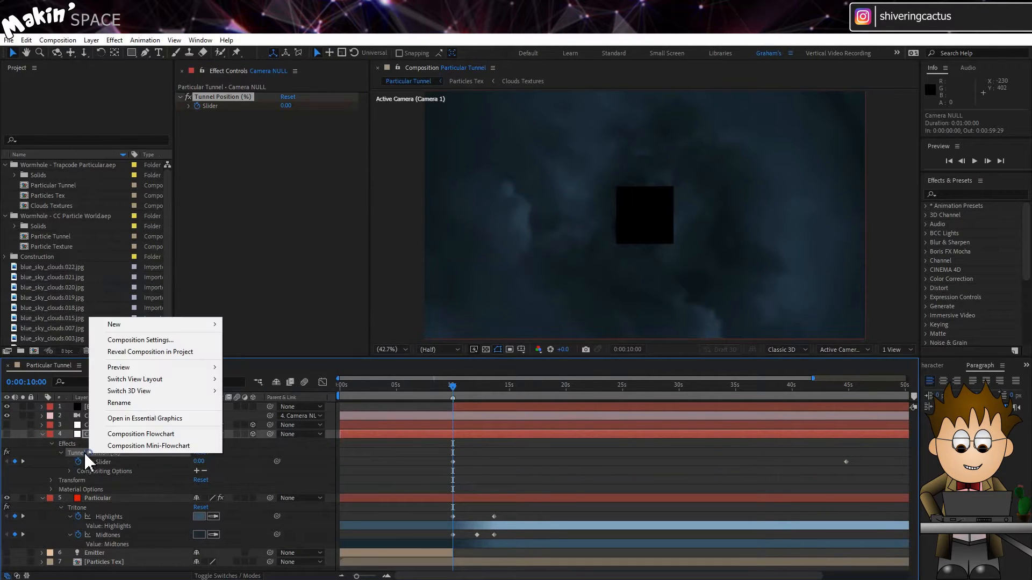
key(Escape)
click(110, 409)
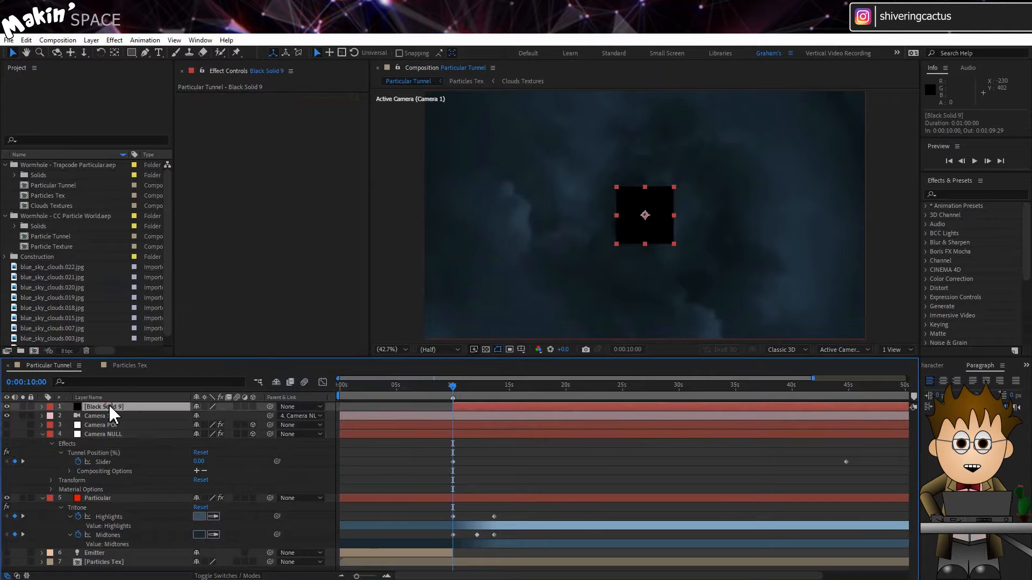
key(ctrl+v)
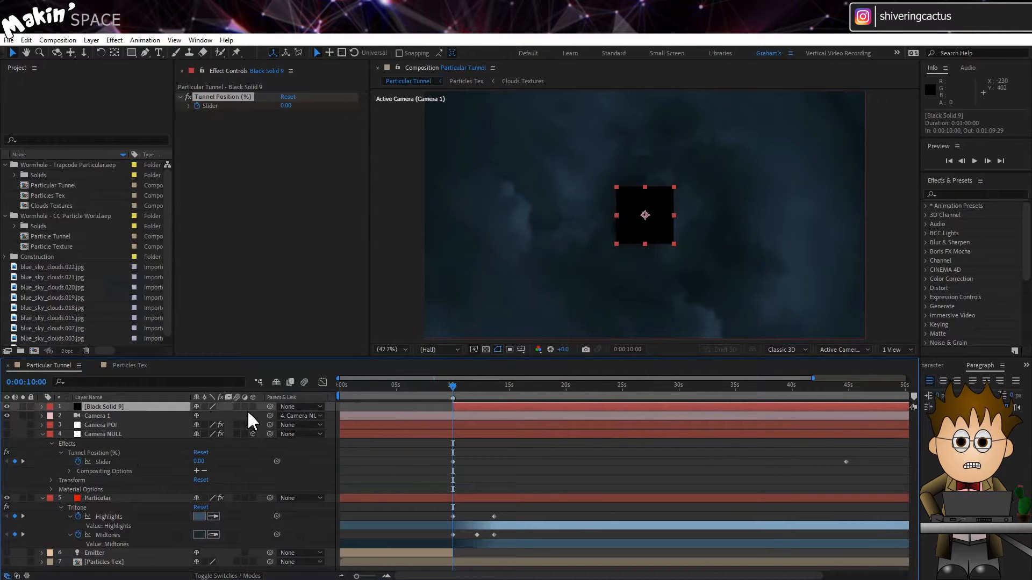
Step: Make the black solid a 3D layer and rename it Flash
click(253, 407)
click(138, 408)
key(Return)
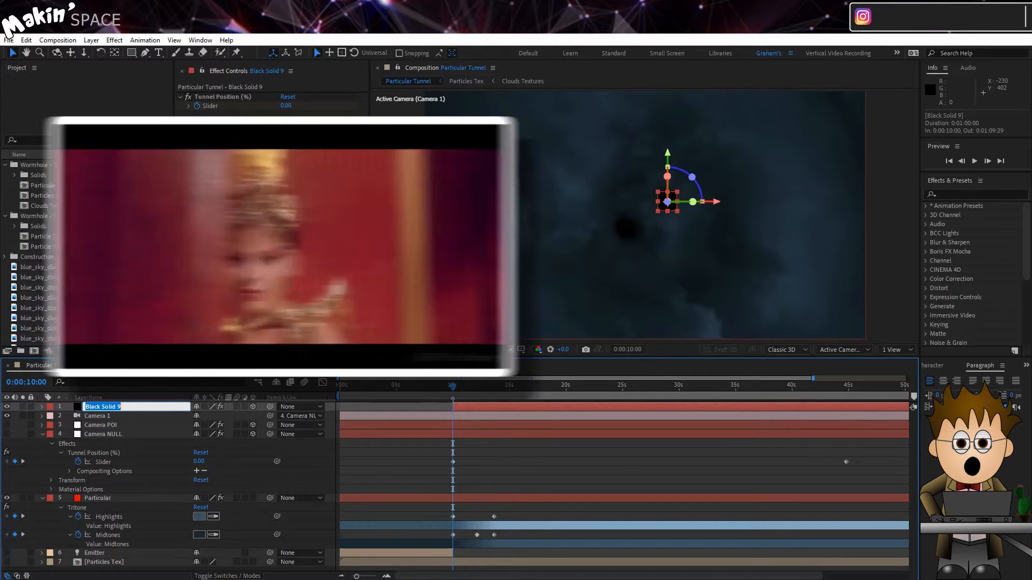
text(Flash)
key(Return)
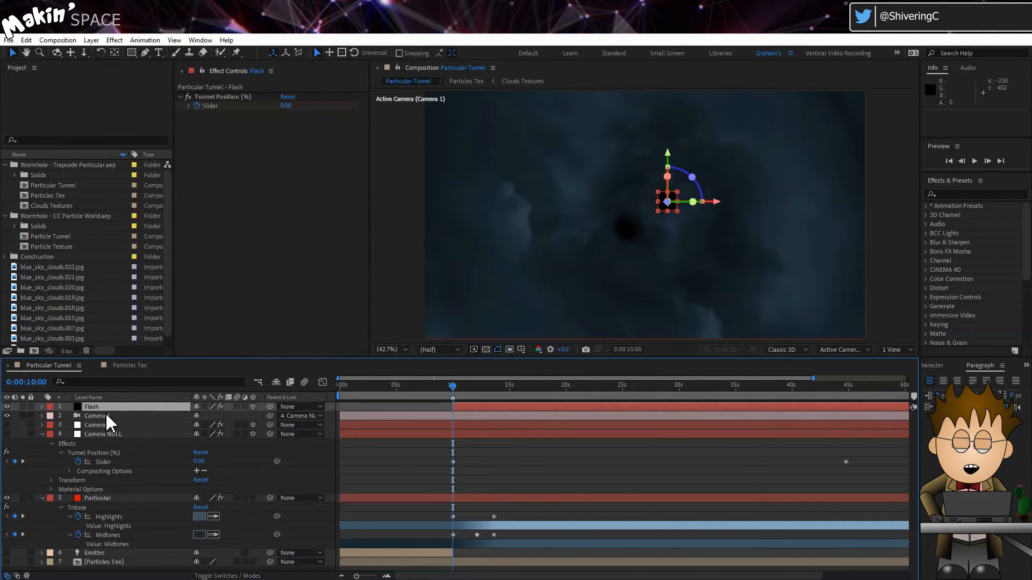
Step: Copy the Position expression of the Camera NULL layer into the Position property of the Flash layer
click(107, 434)
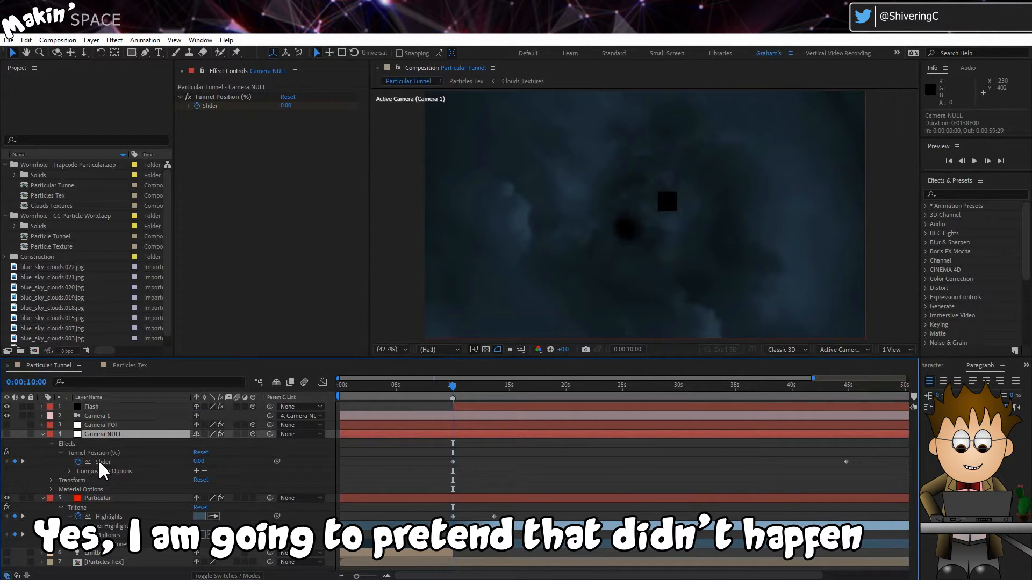
click(52, 481)
text(thisComp.layer("Emitter").transform.position.valueAtTime(effect("Tunnel Position (%)")("Slider")/10))
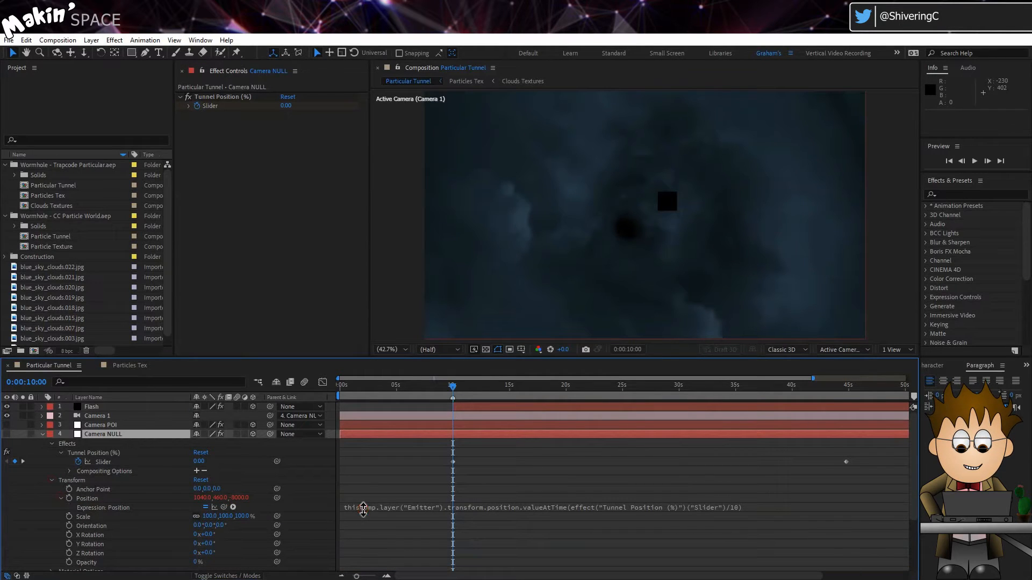
click(369, 510)
key(ctrl+c)
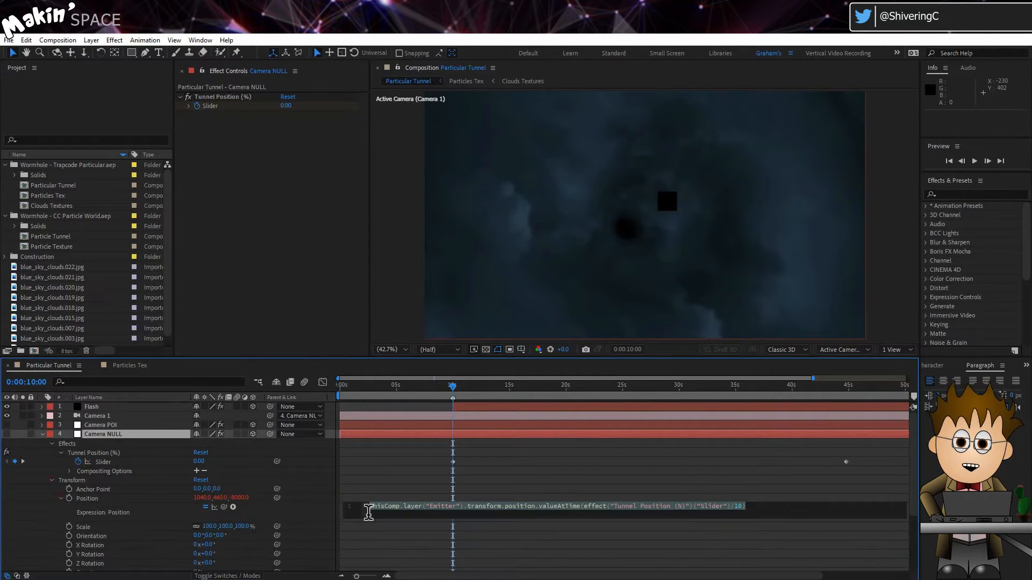
click(90, 407)
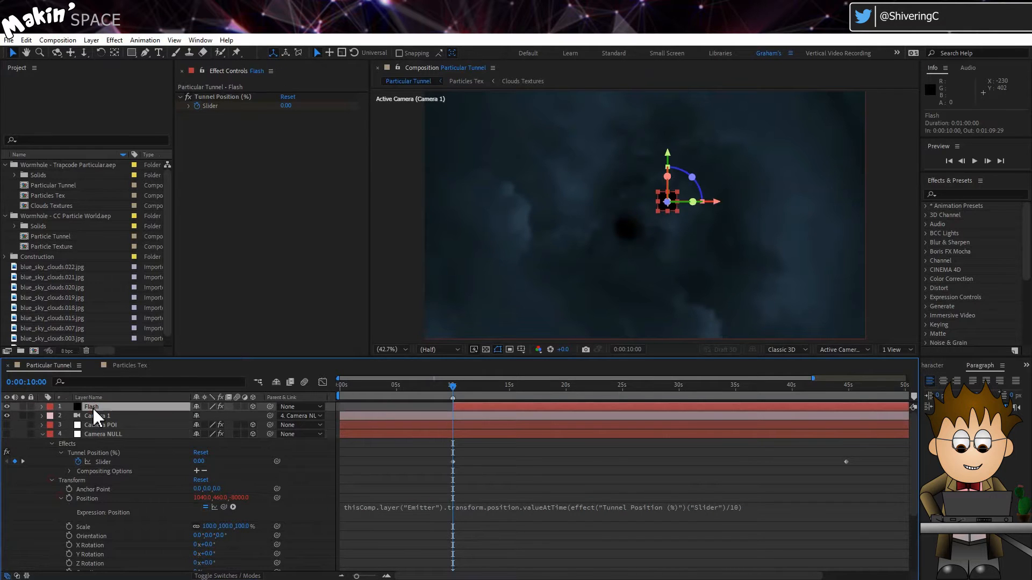
key(p)
click(78, 417)
key(ctrl+v)
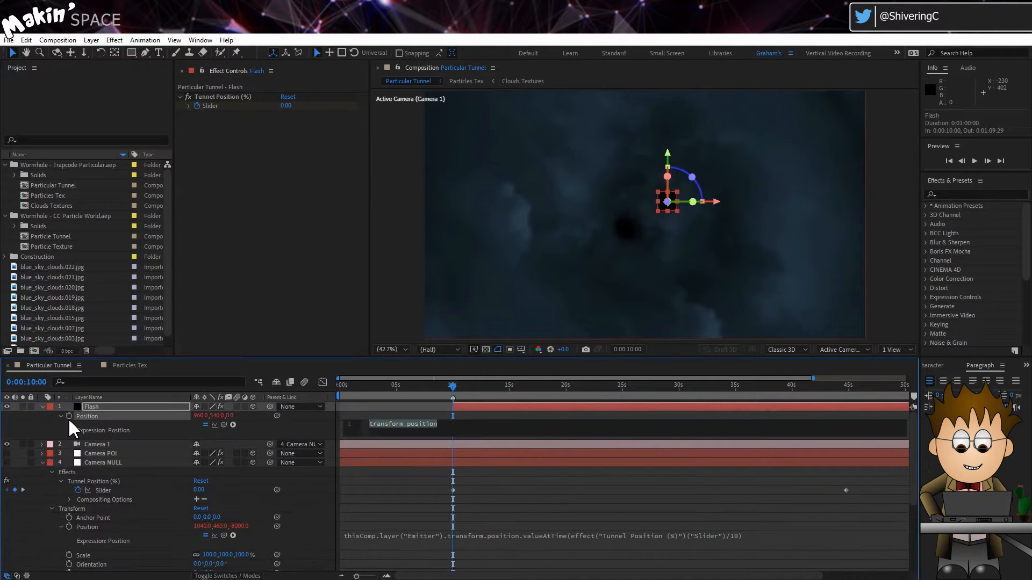
click(49, 422)
Step: Remove the keyframes from the Flash layer's Tunnel Position (%) slider and set it to 13
click(122, 407)
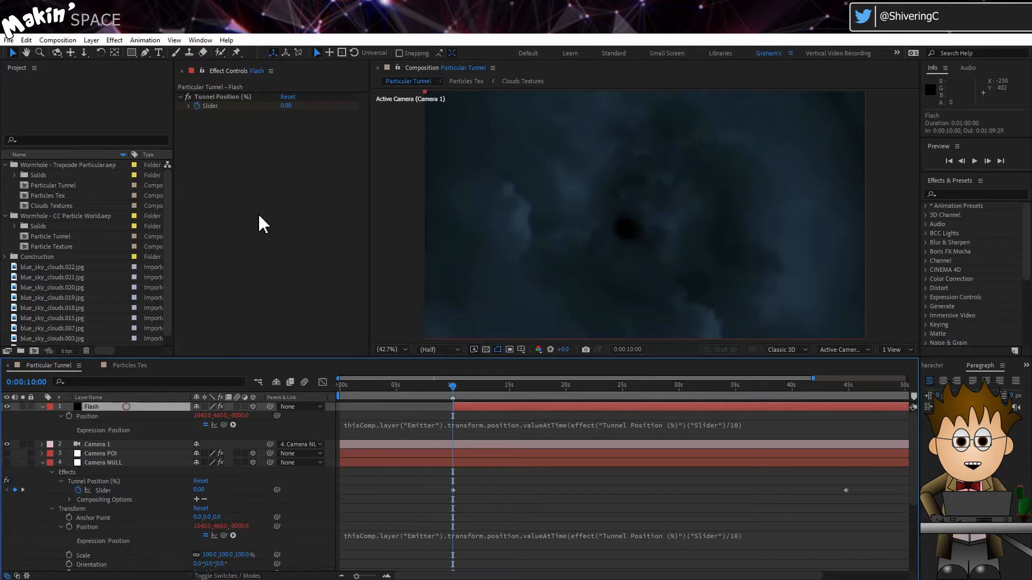
click(198, 107)
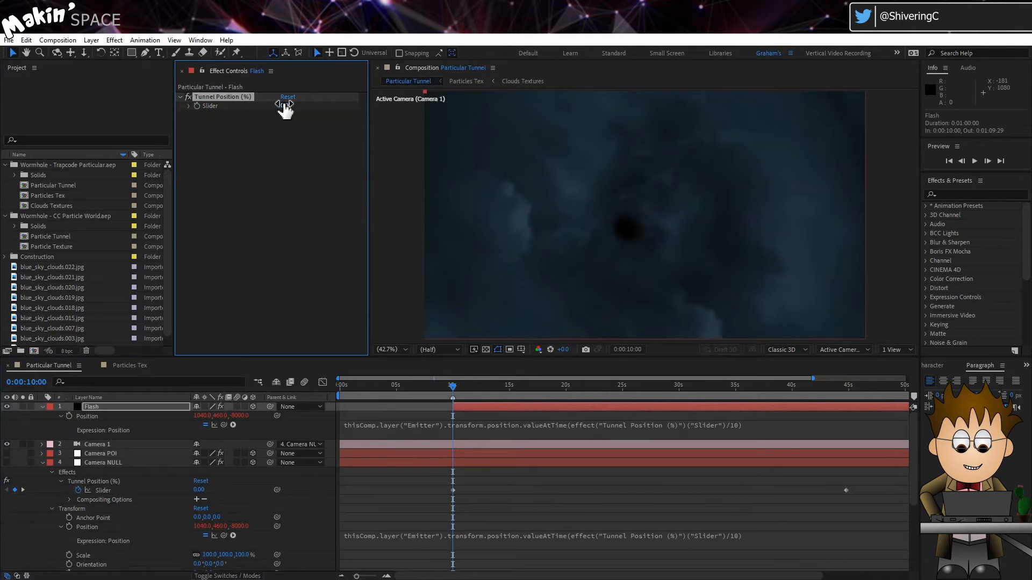
mouse_move(283, 107)
mouse_down()
mouse_move(310, 100)
mouse_move(285, 103)
mouse_up()
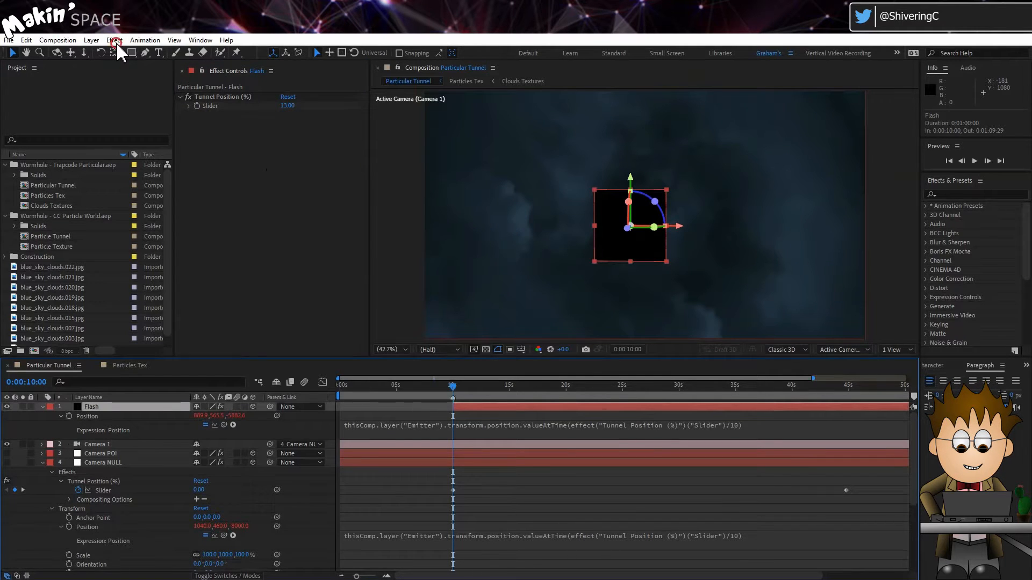
Step: Add a Circle effect to the Flash layer
click(115, 43)
mouse_move(168, 210)
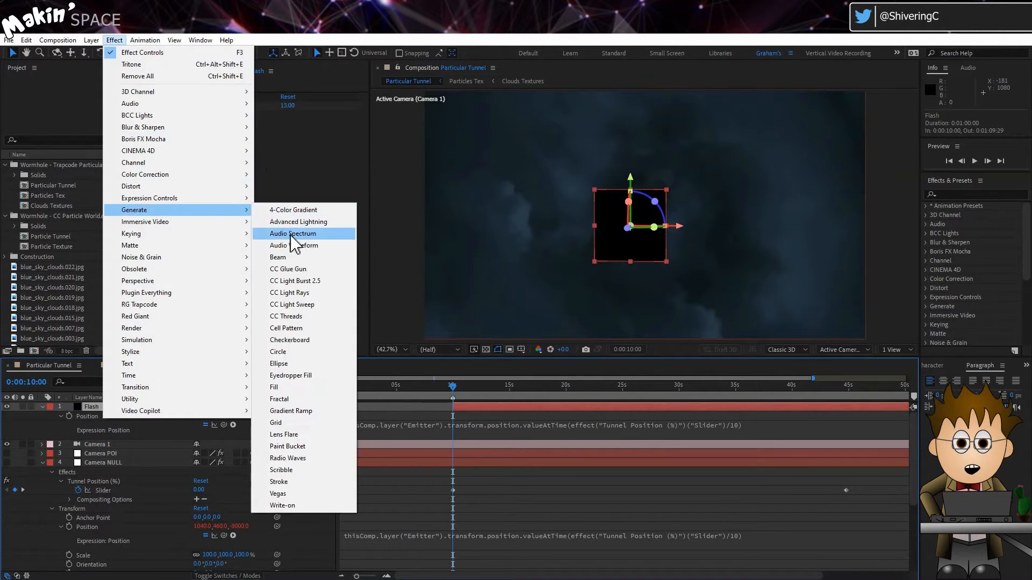
click(314, 353)
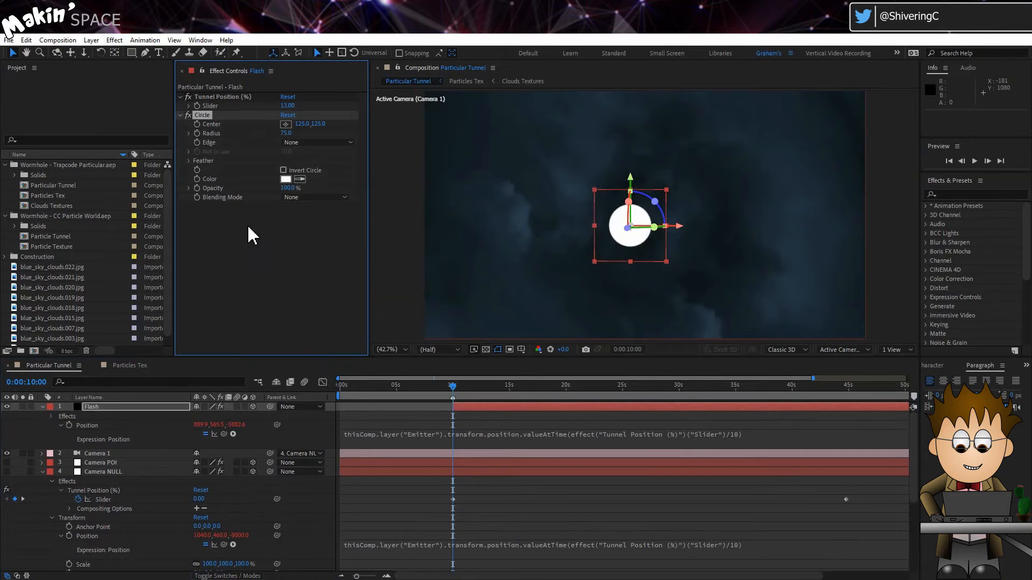
Step: Set the Feather Outer Edge of the Flash layer's Circle effect to 120
click(190, 161)
click(285, 170)
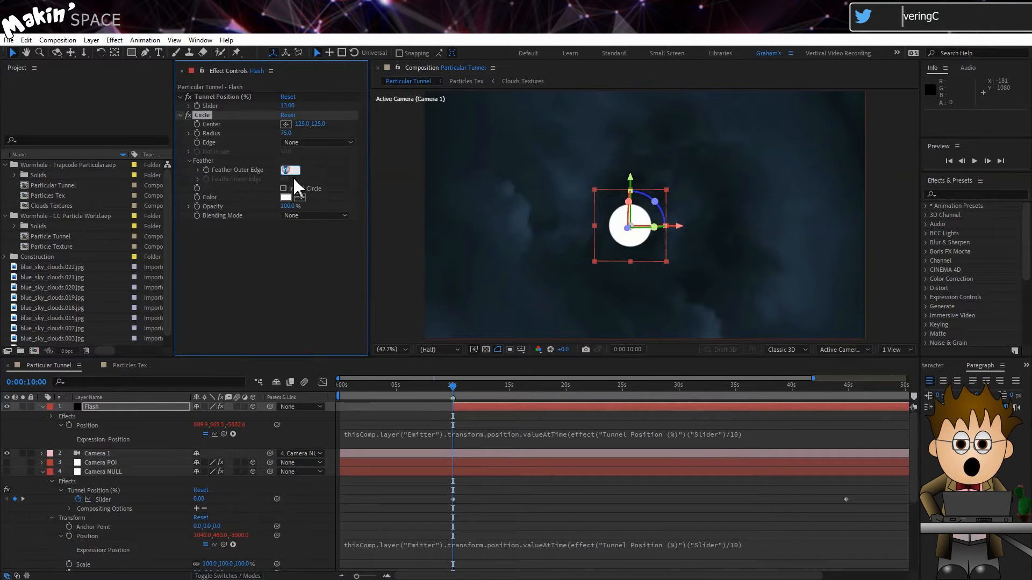
text(120)
key(Return)
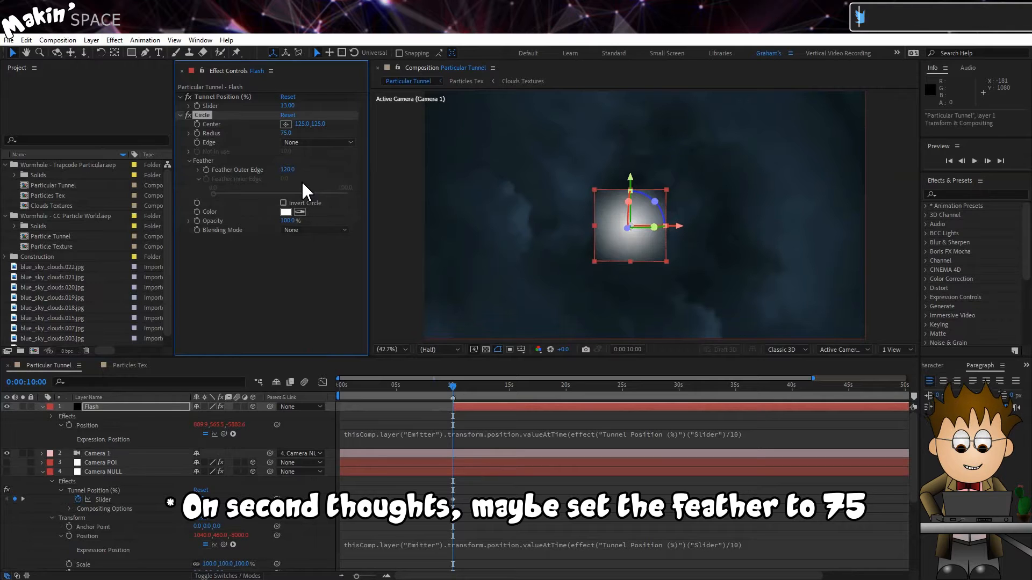
click(257, 254)
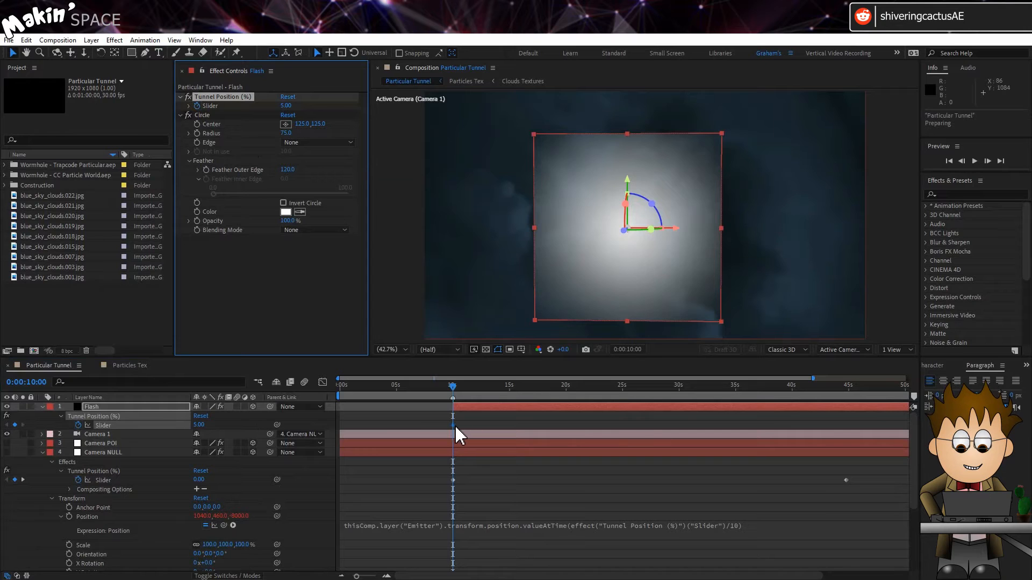
Step: Convert the Flash layer's Tunnel Position slider keyframe at 0:00:10:00 to a hold keyframe
right_click(455, 427)
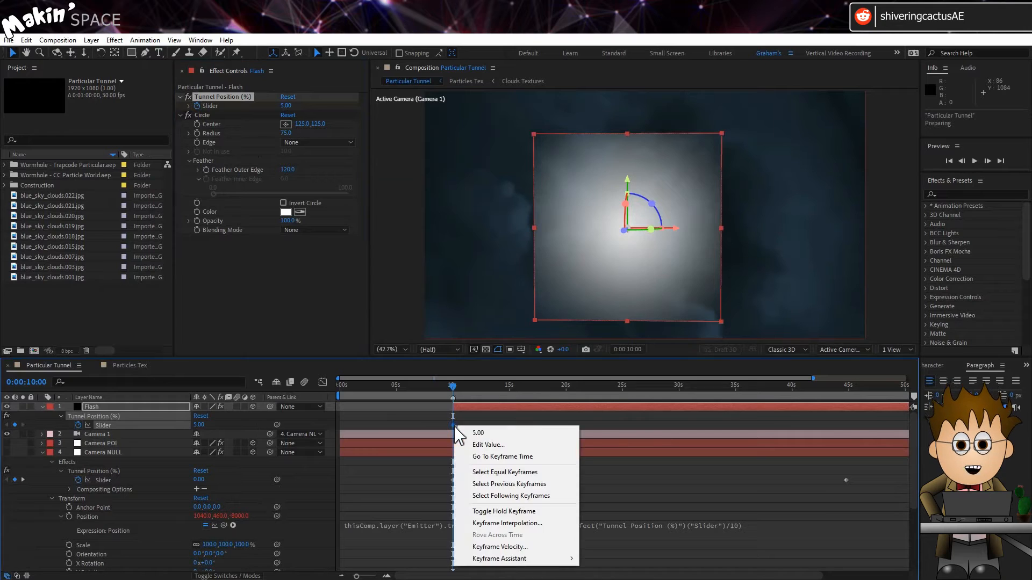
click(526, 511)
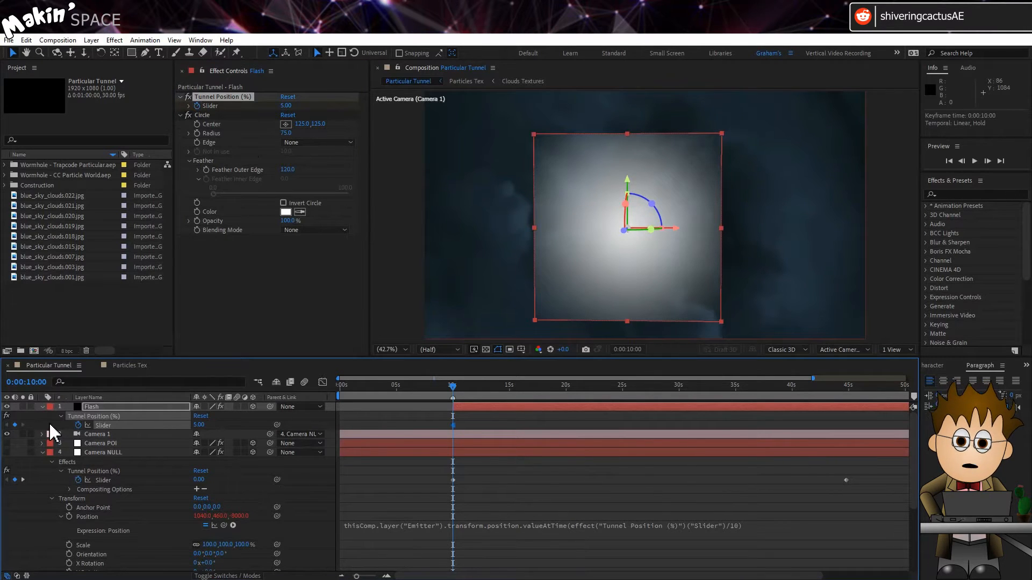
click(50, 425)
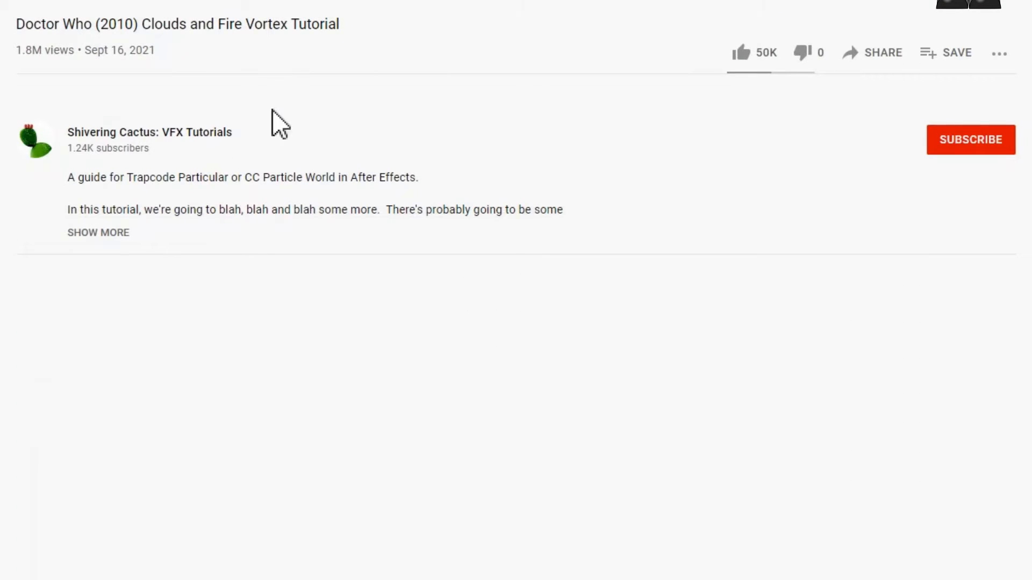
Step: Expand the video description and copy Dan Ebbert's radius expression from "fadetime = 0.1;" to the final "val"
click(121, 232)
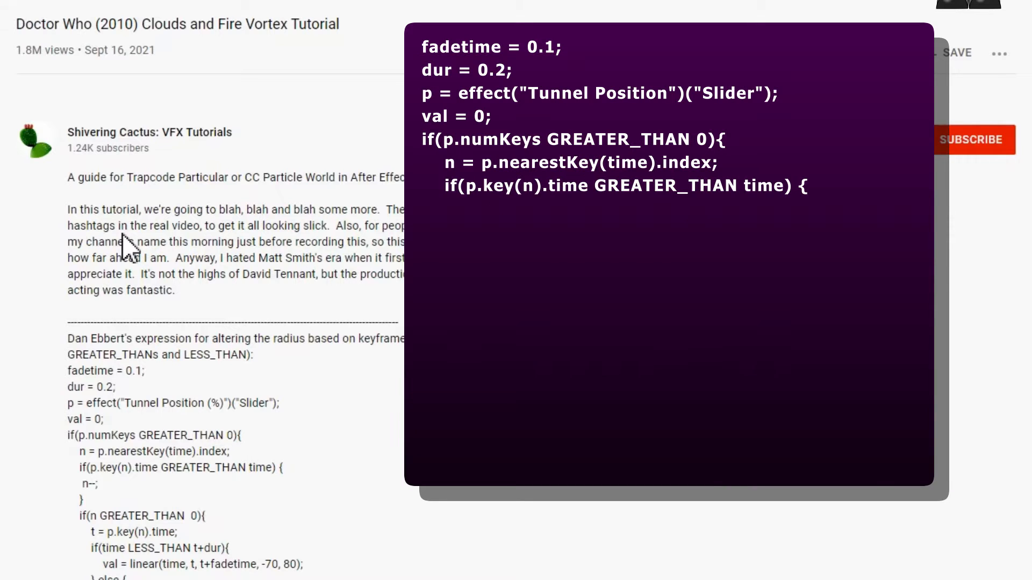
scroll(122, 245, down, 2)
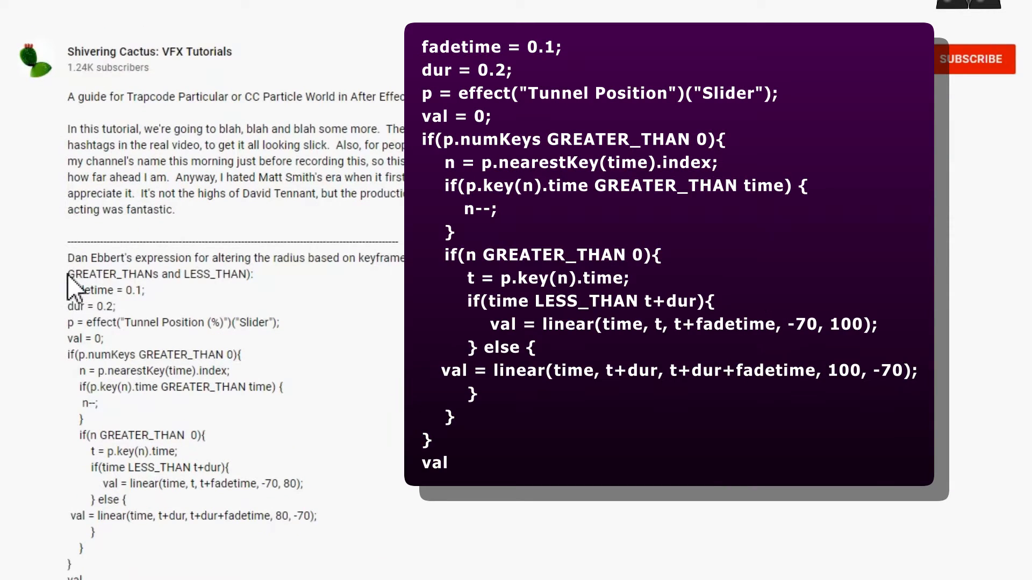
drag(68, 290, 91, 575)
right_click(79, 356)
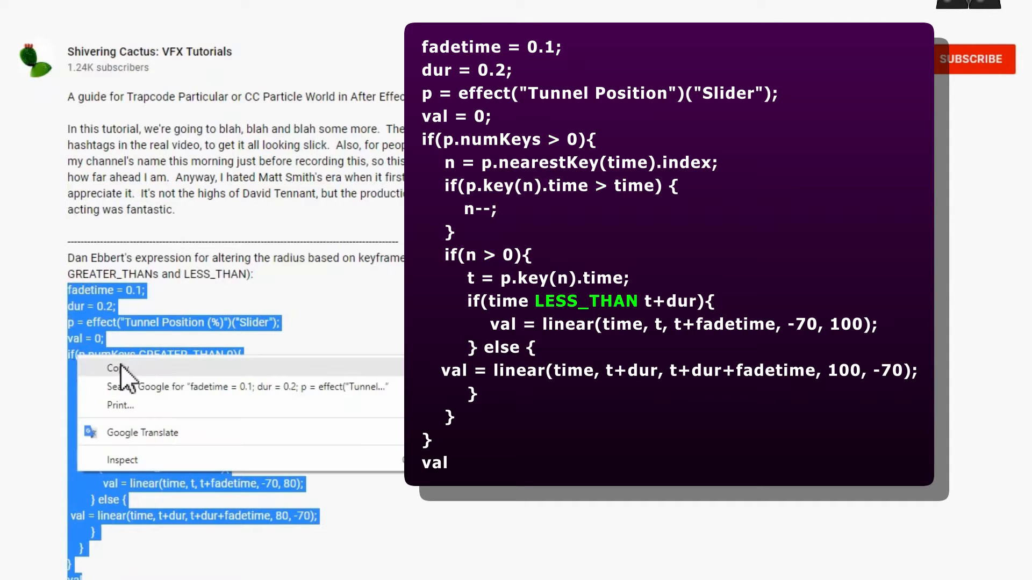
click(159, 368)
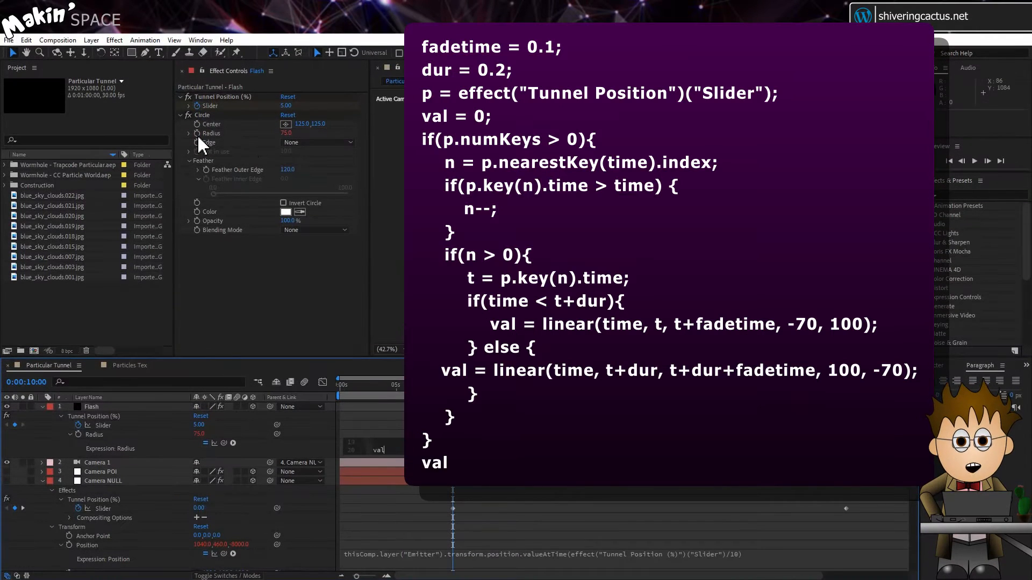
Step: Commit the pasted expression on the Flash layer's Circle Radius, enlarge its expression field and preview the flash
click(309, 448)
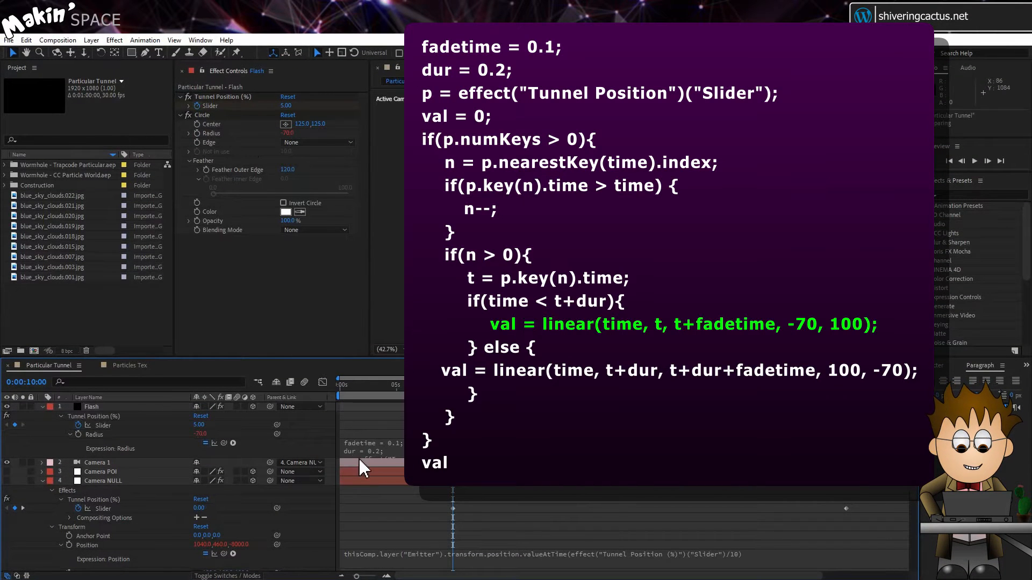
drag(357, 458, 360, 559)
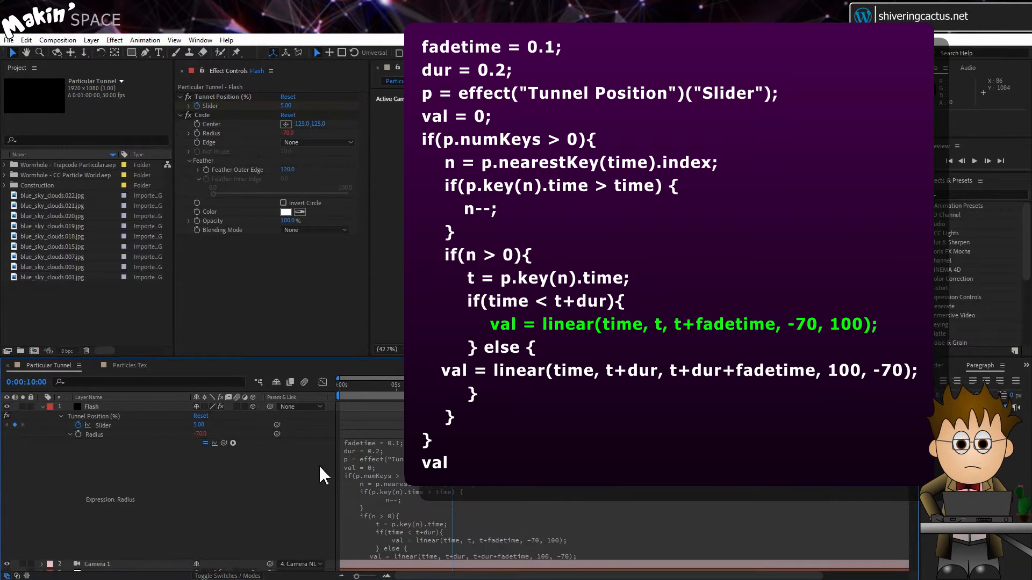
key(space)
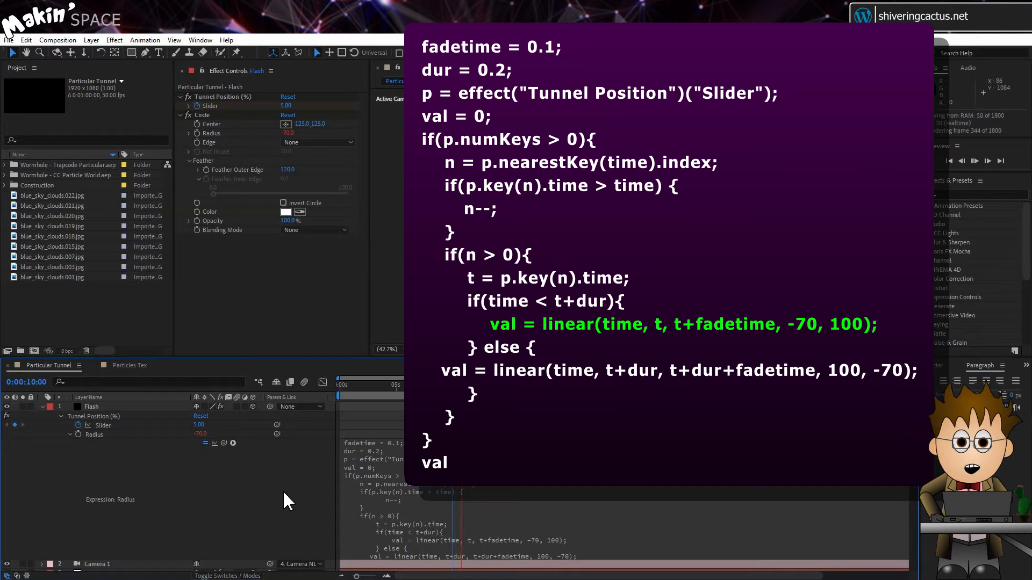
key(space)
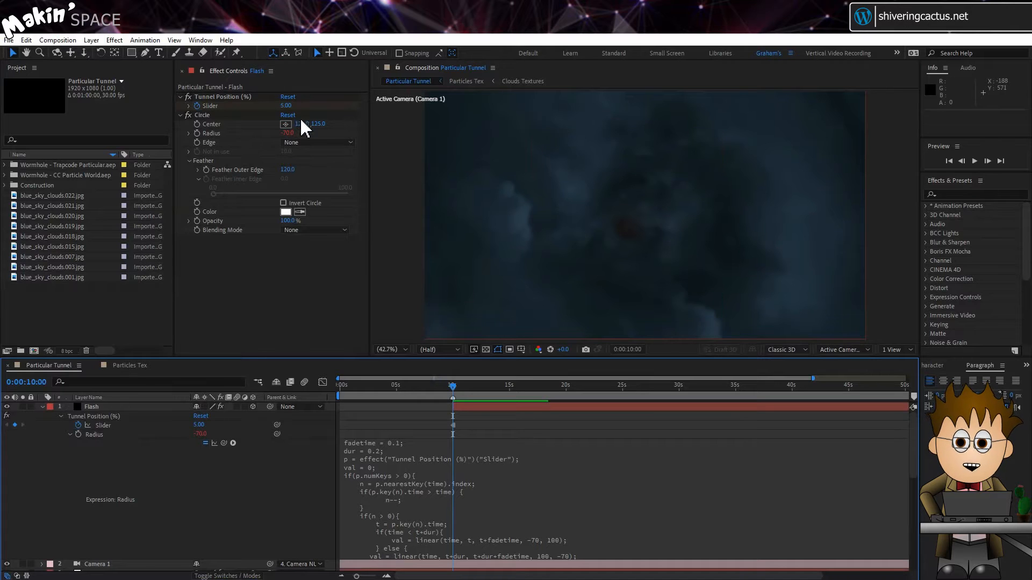
Step: Set the Center of the Flash layer's Circle effect to 201.2, 191.6 by picking a point in the composition
click(286, 127)
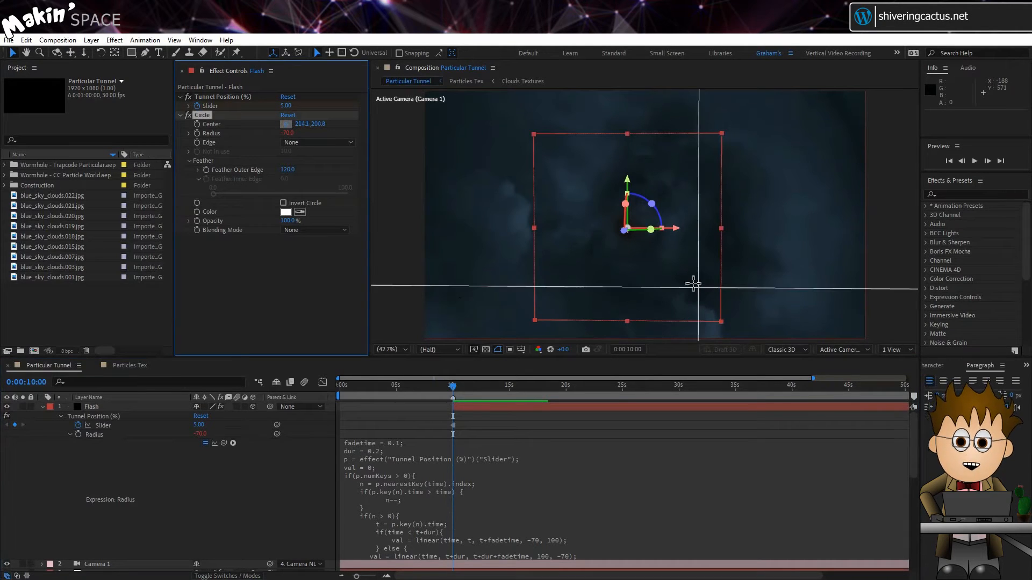
click(684, 278)
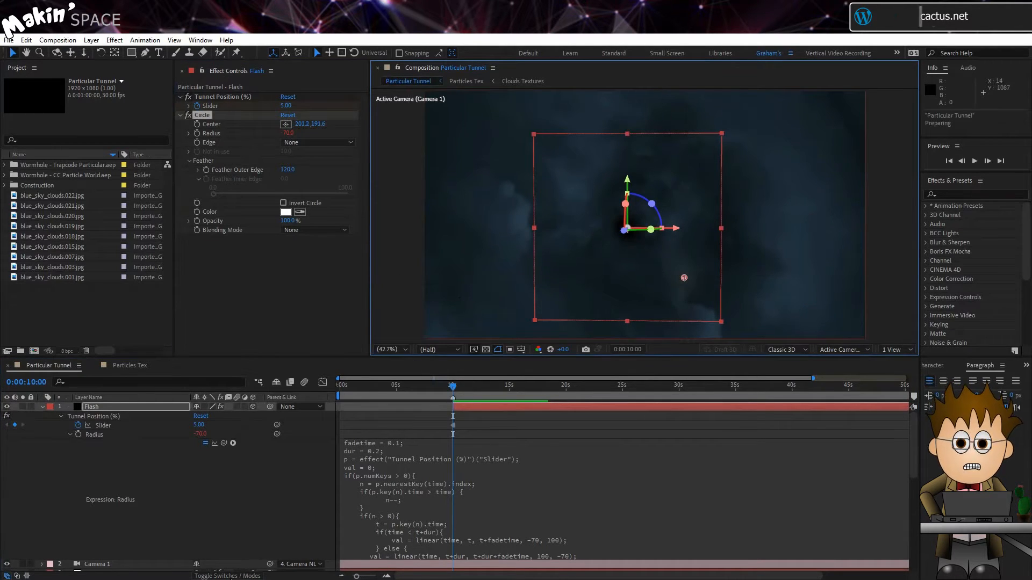
Step: Set the Flash layer's blending mode to Classic Color Dodge, preview it and return to 0:00:10:00
click(227, 577)
click(224, 407)
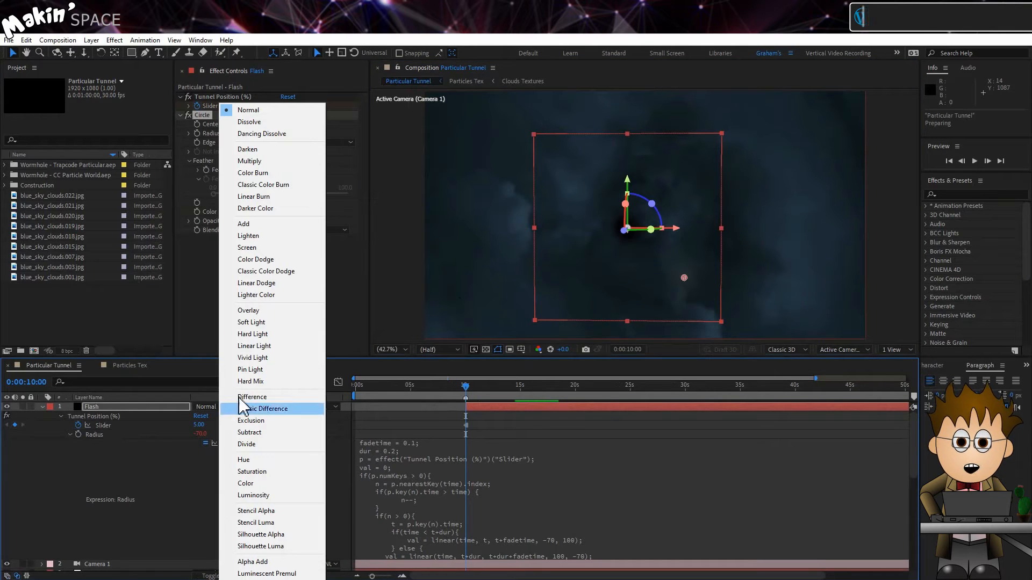
click(299, 282)
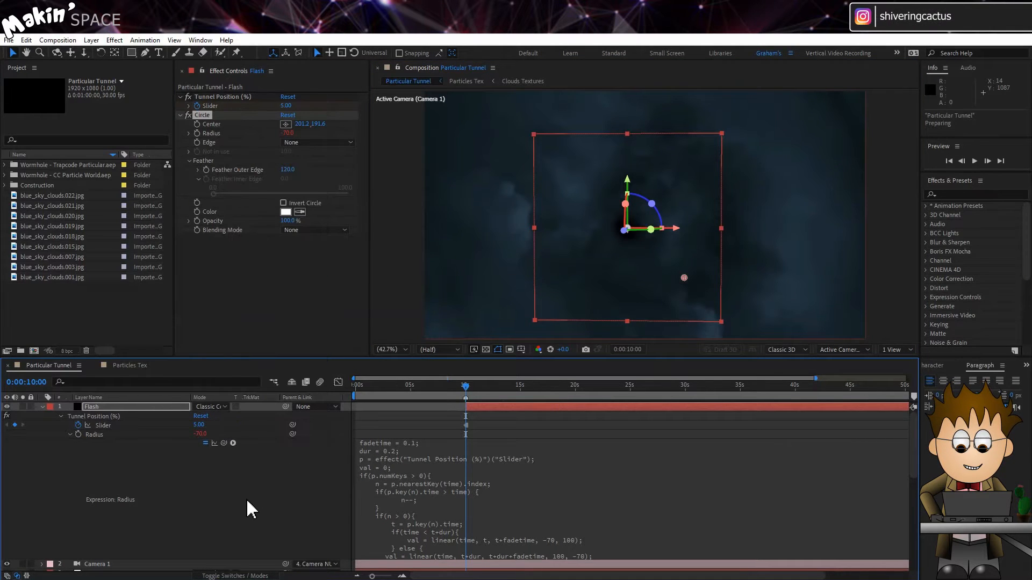
key(space)
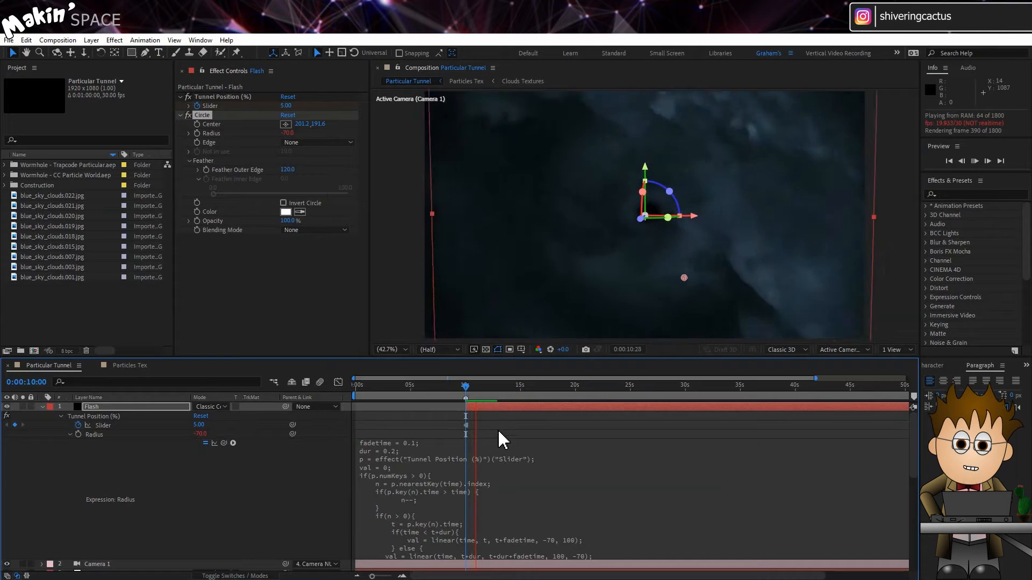
click(468, 385)
mouse_move(470, 385)
mouse_down()
mouse_move(489, 386)
mouse_move(470, 389)
mouse_up()
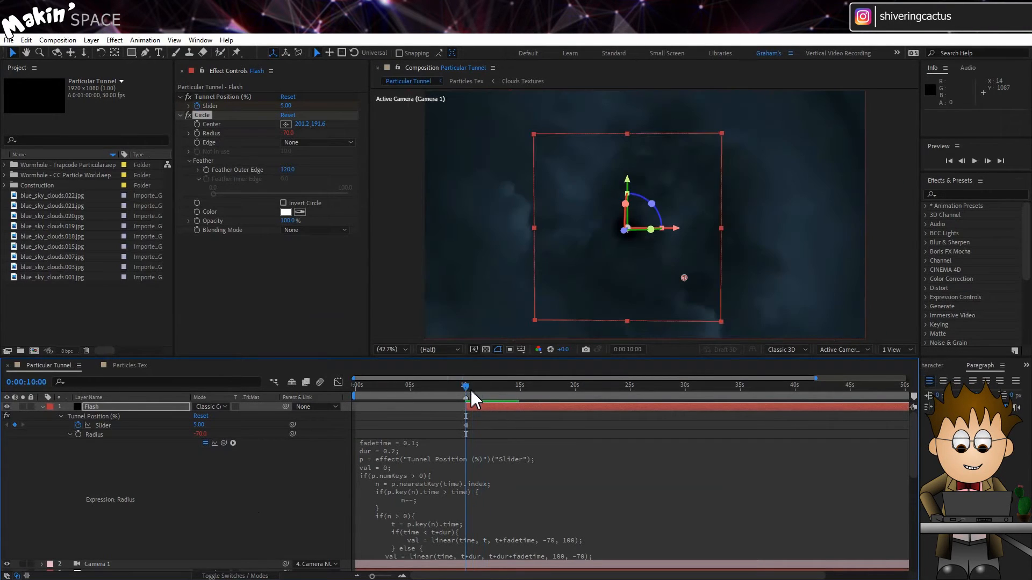
Step: Keyframe the Flash layer's Circle Center at 0:00:10:00 and convert that keyframe to a hold keyframe
click(200, 131)
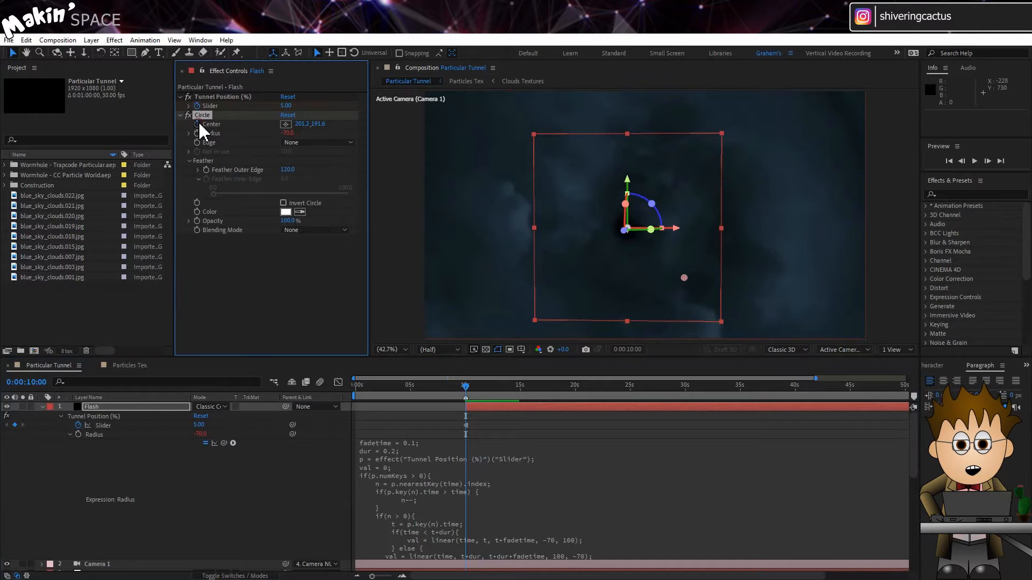
key(u)
scroll(498, 464, up, 2)
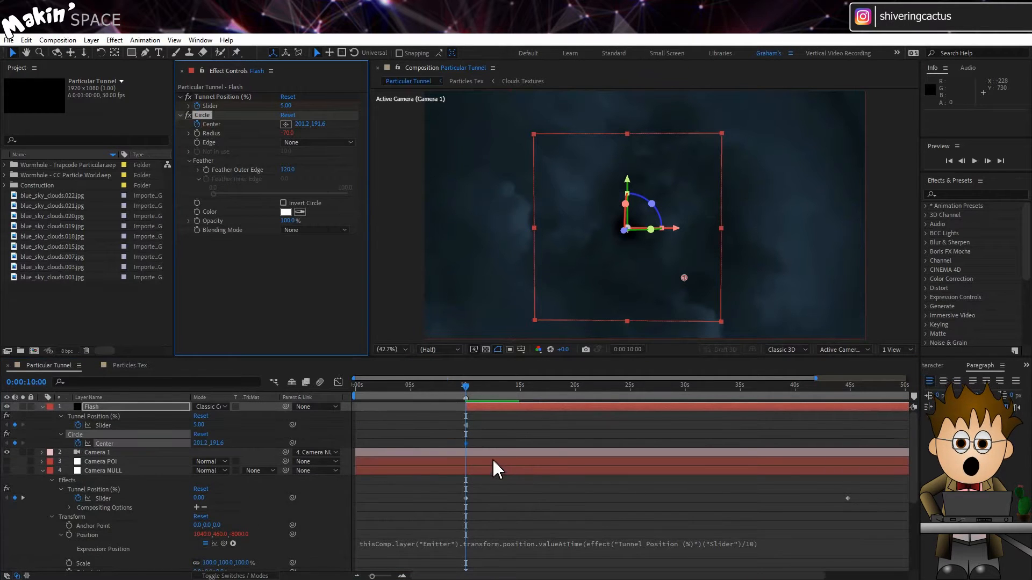
right_click(467, 446)
click(521, 392)
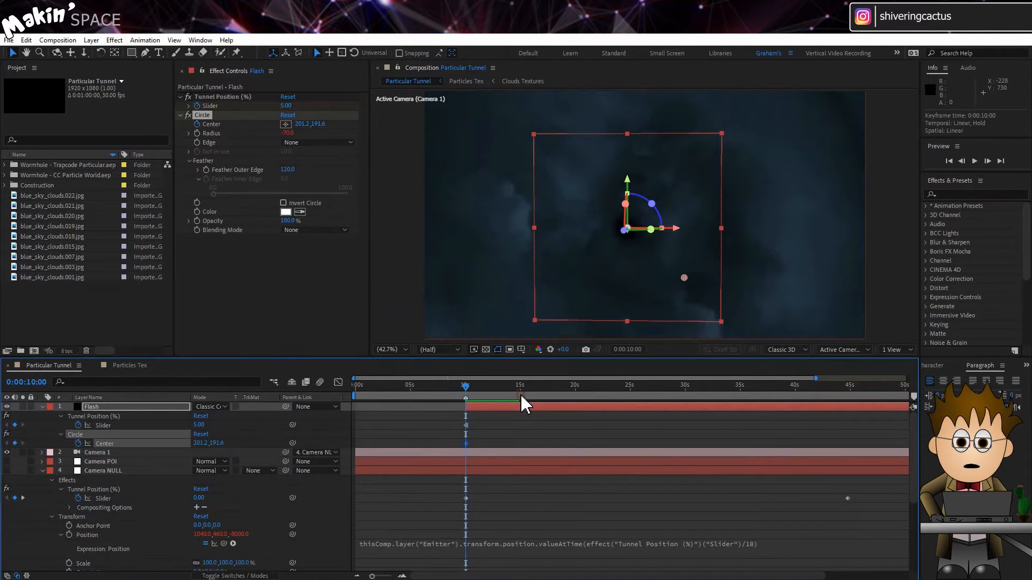
Step: At 0:00:12:23, set the Flash layer's Tunnel Position slider to 9, ahead of the camera's position
drag(489, 383, 496, 383)
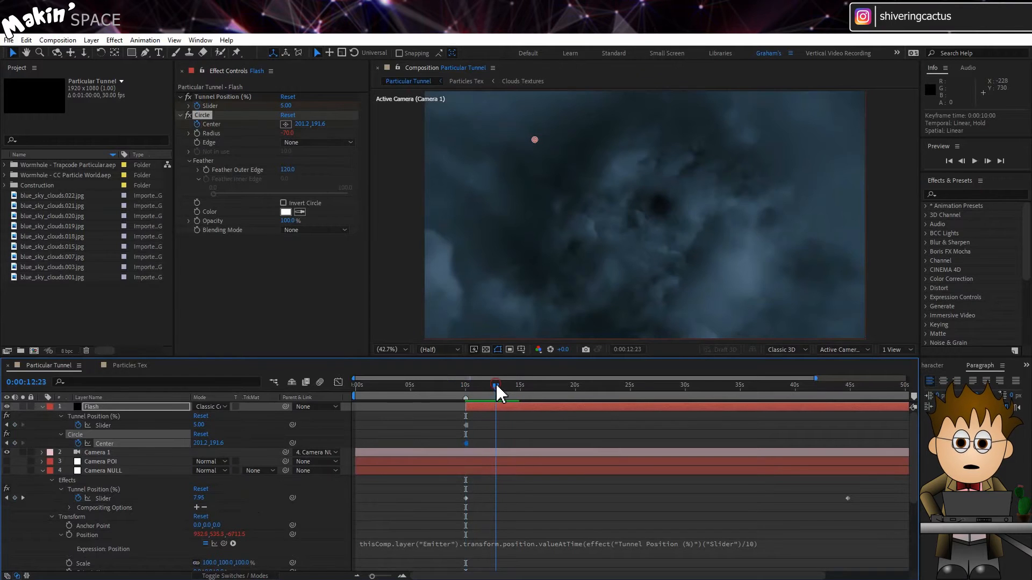
click(114, 471)
key(u)
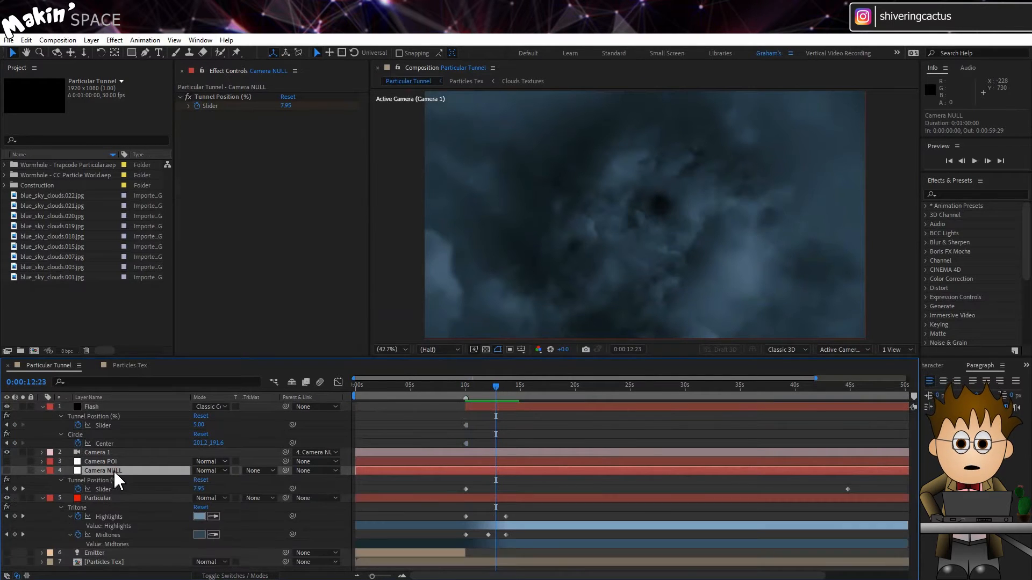
click(200, 425)
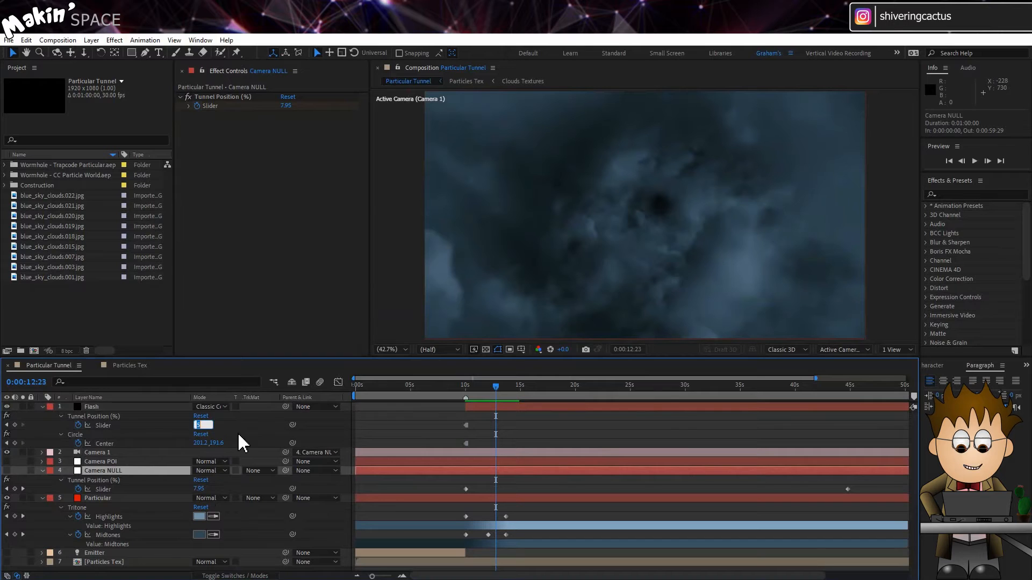
text(9)
key(Return)
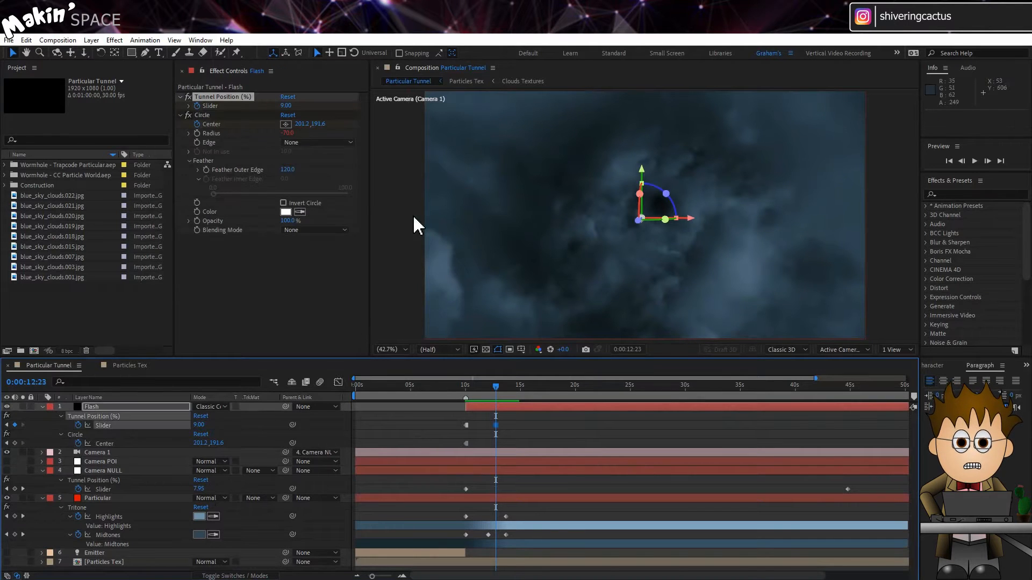
Step: Set the Flash layer's Circle Center to 91.5, 115.1 at 0:00:12:23 and check the following frames
click(283, 124)
click(523, 182)
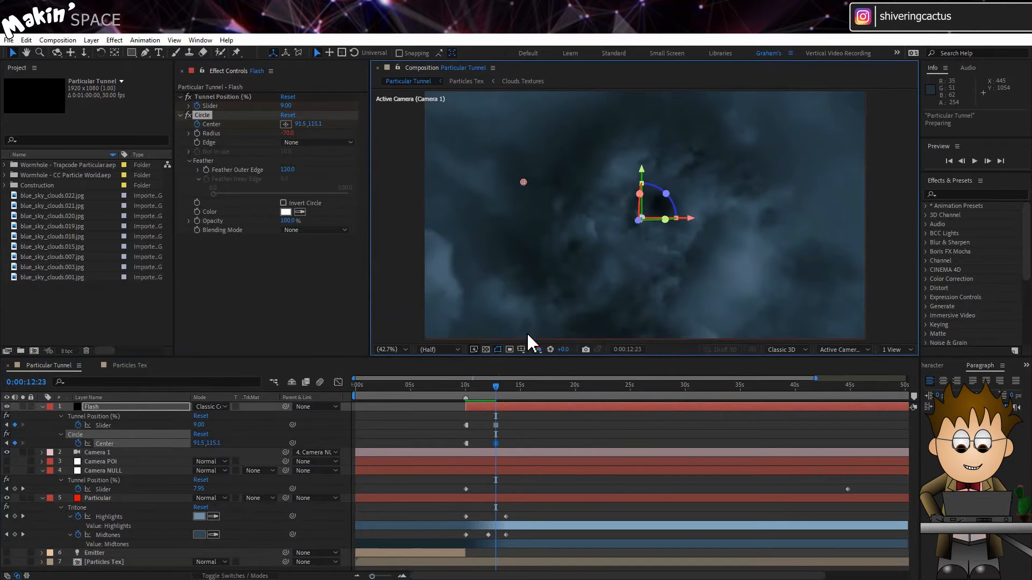
key(Page_Down)
key(Page_Down)
key(Page_Down)
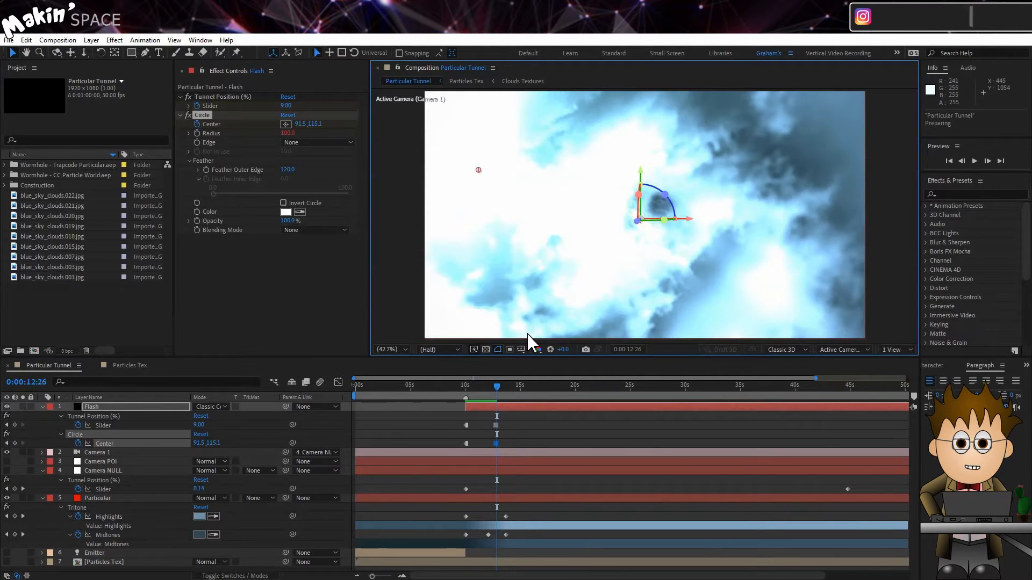
key(Page_Down)
Step: Add more Flash layer keyframes for Tunnel Position, including 25, 34 and 38, and Circle Center up to about 23 seconds, then preview from 0:00:10:00
drag(524, 388, 607, 388)
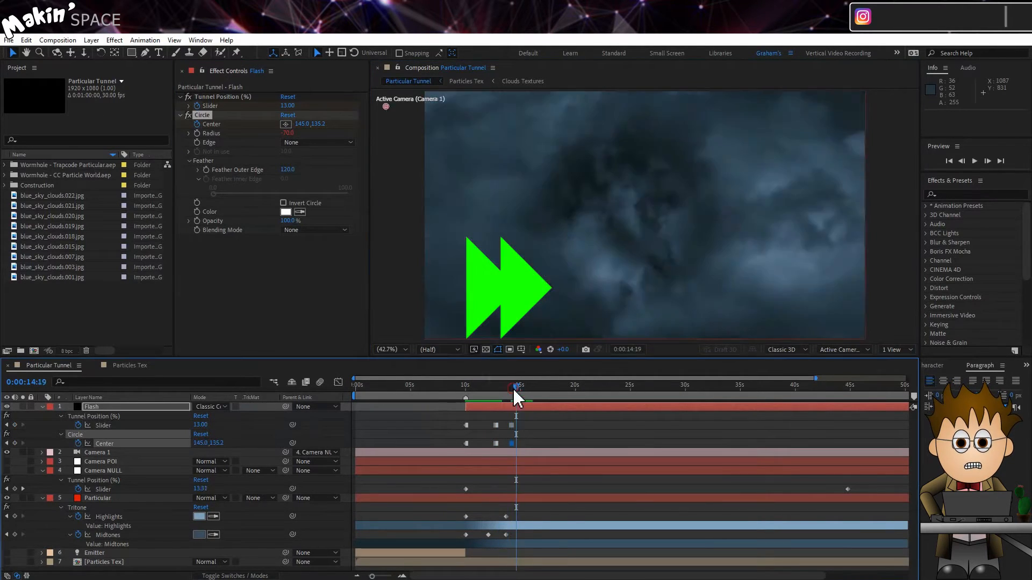
double_click(571, 485)
click(200, 425)
click(200, 425)
text(25)
key(Return)
click(569, 407)
key(e)
key(e)
key(u)
click(200, 426)
text(34)
key(Return)
click(200, 426)
text(38)
key(Return)
drag(616, 238, 723, 295)
drag(606, 388, 627, 388)
click(469, 388)
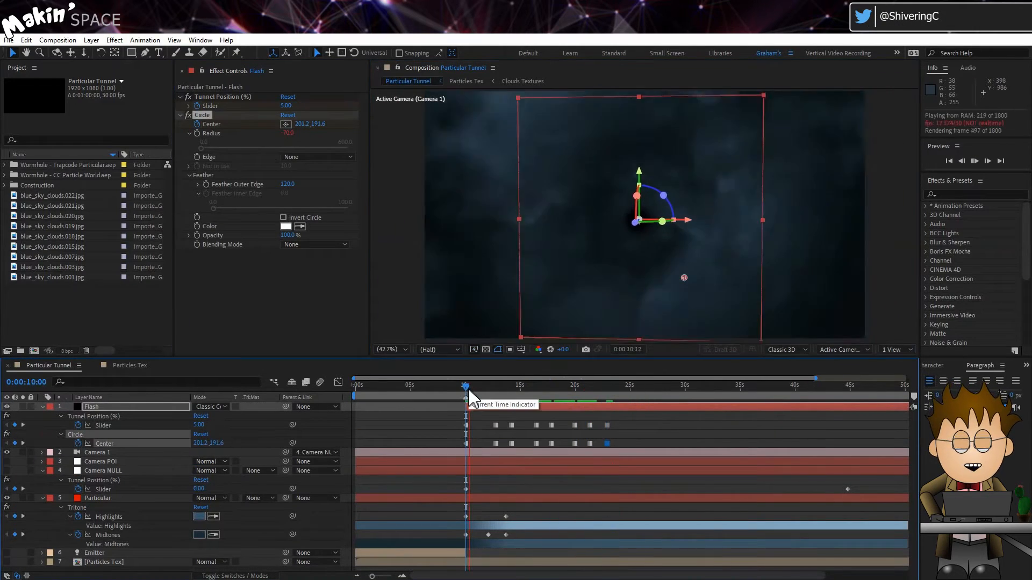
key(space)
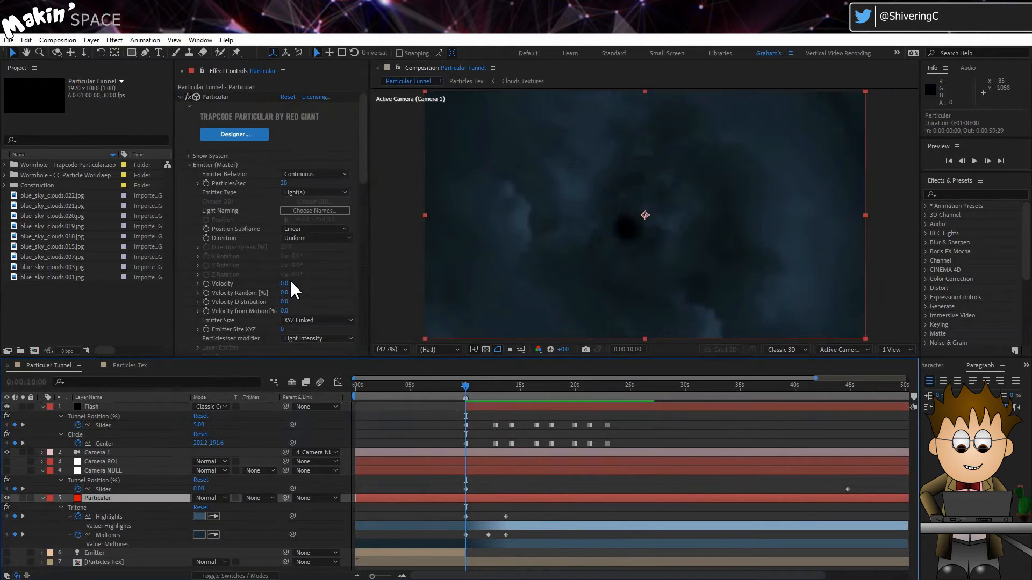
Step: Keyframe the Particular layer's Particles/sec at 0:00:00:00 with a value of 80
click(355, 385)
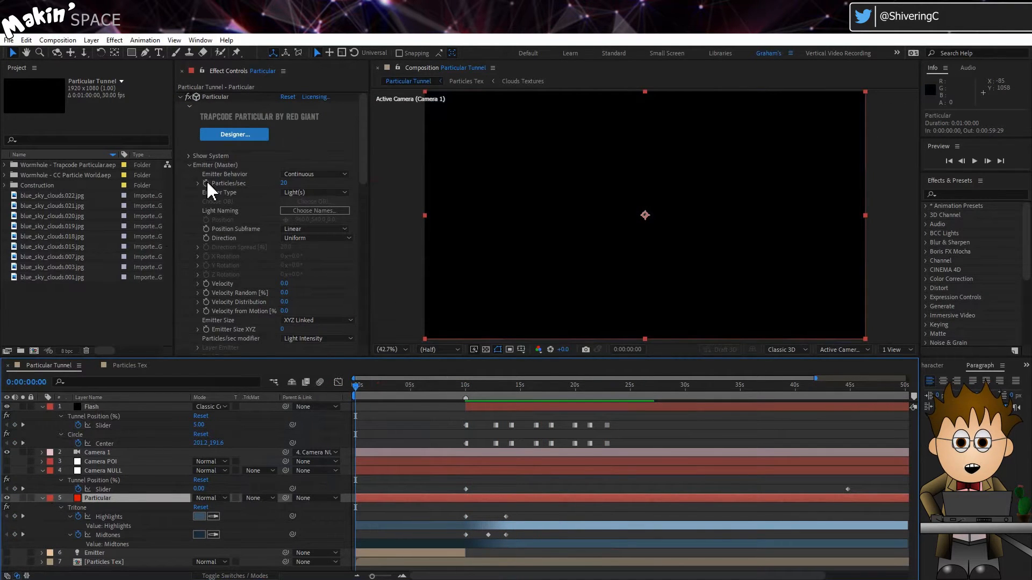
click(206, 184)
click(284, 183)
text(80)
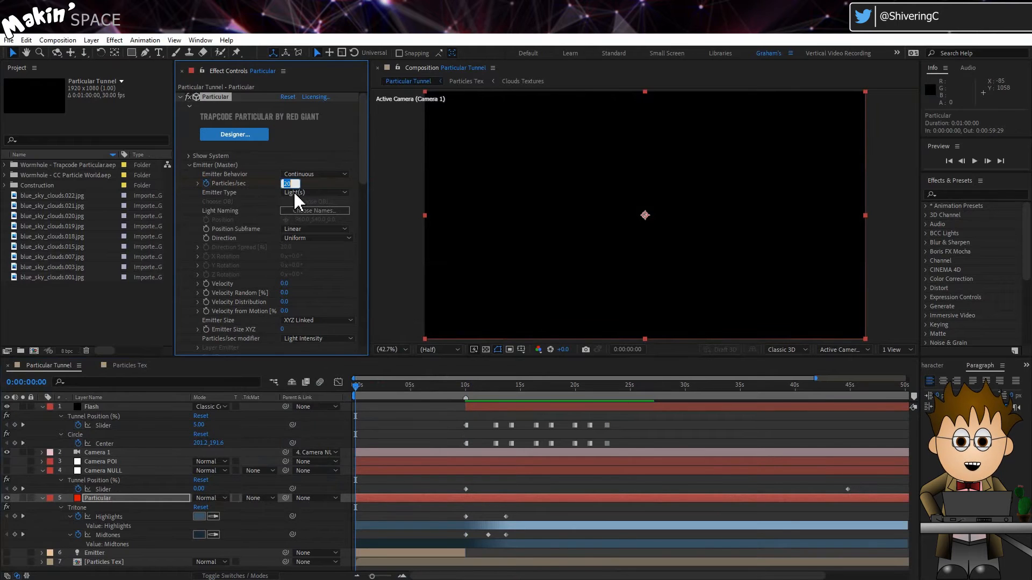
key(Return)
Step: Reveal the Particular layer's keyframes and convert the Particles/sec keyframe at 0:00:00:00 to a hold keyframe
click(131, 500)
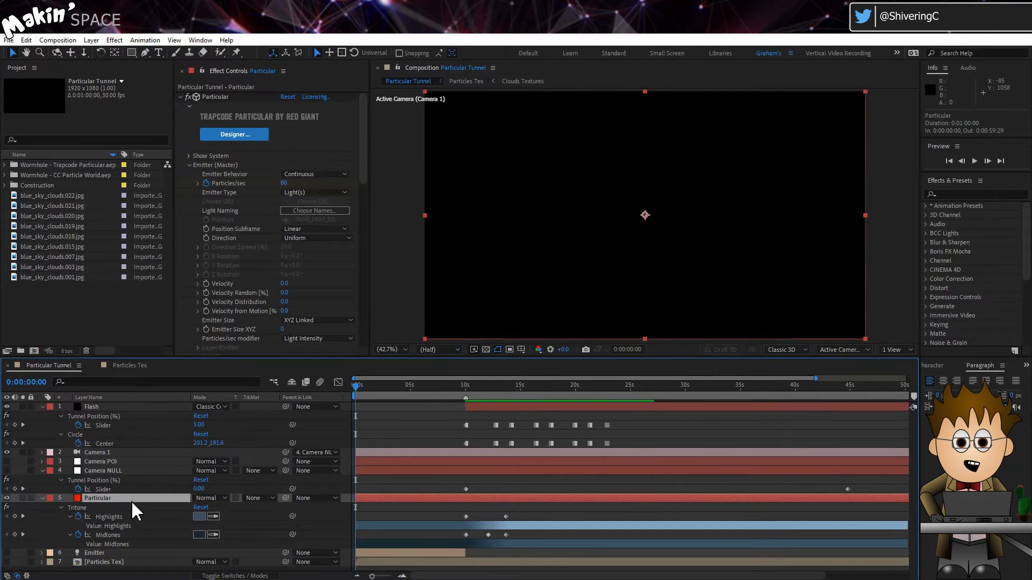
key(u)
right_click(356, 516)
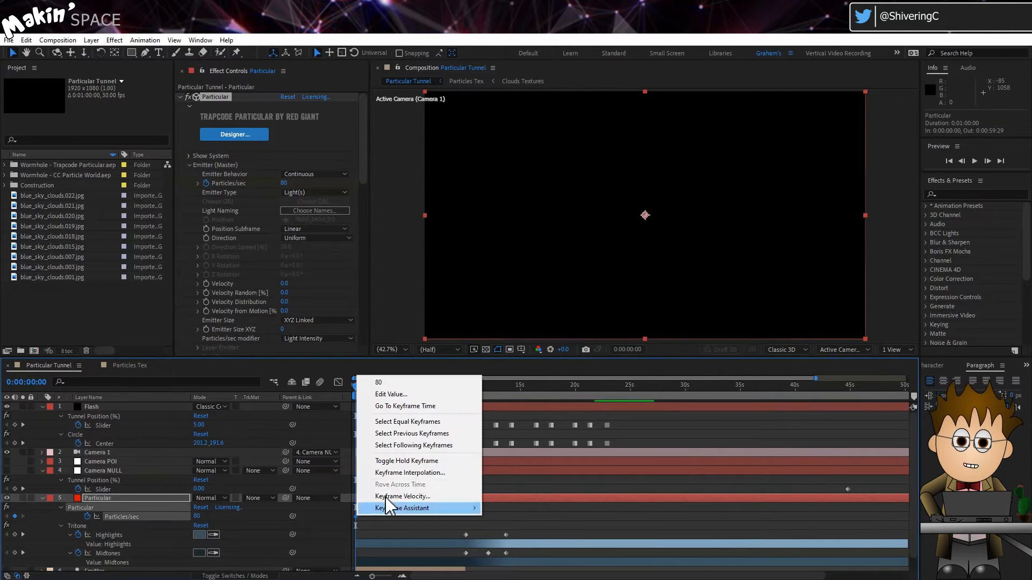
click(403, 461)
Step: Set the Particular layer's Particles/sec to 0 at 0:00:04:28
click(408, 395)
drag(409, 395, 409, 395)
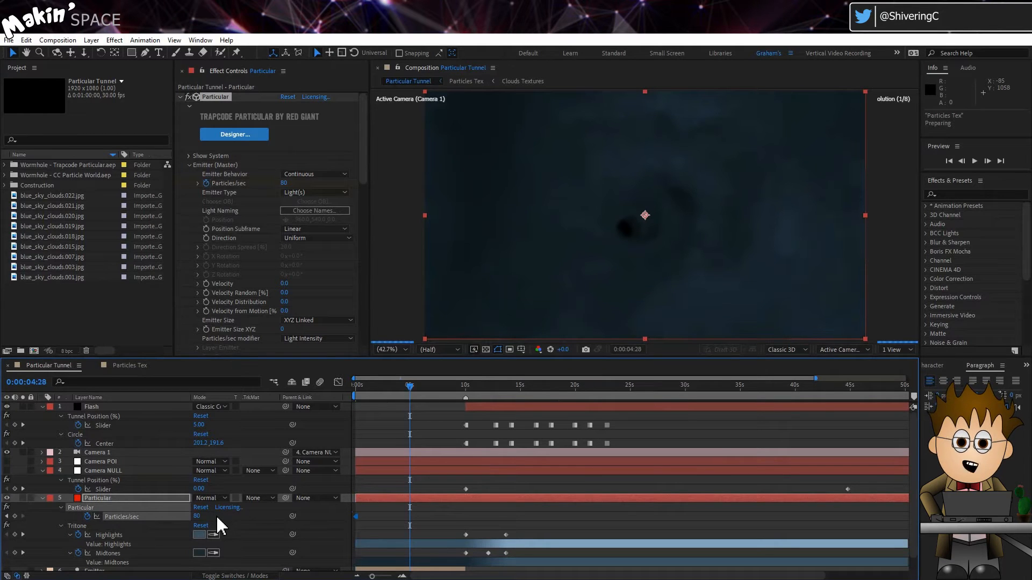
click(198, 516)
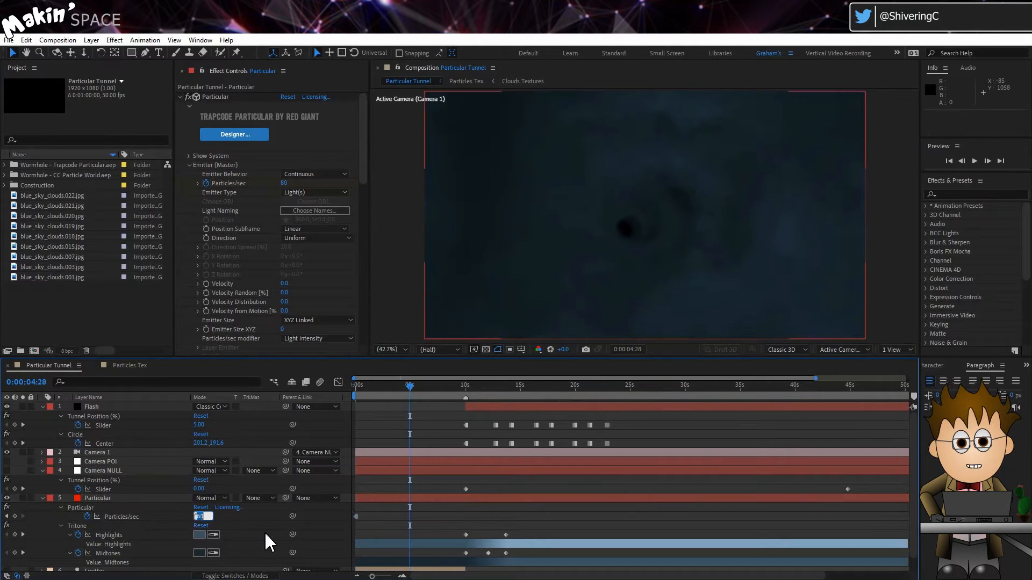
text(0)
click(265, 531)
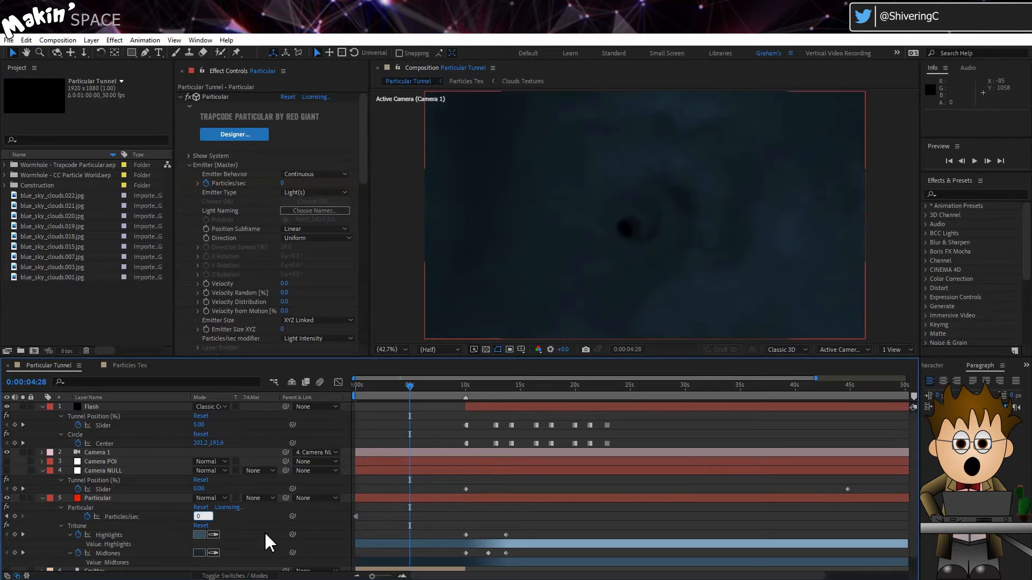
Step: Duplicate the Particular layer
click(107, 499)
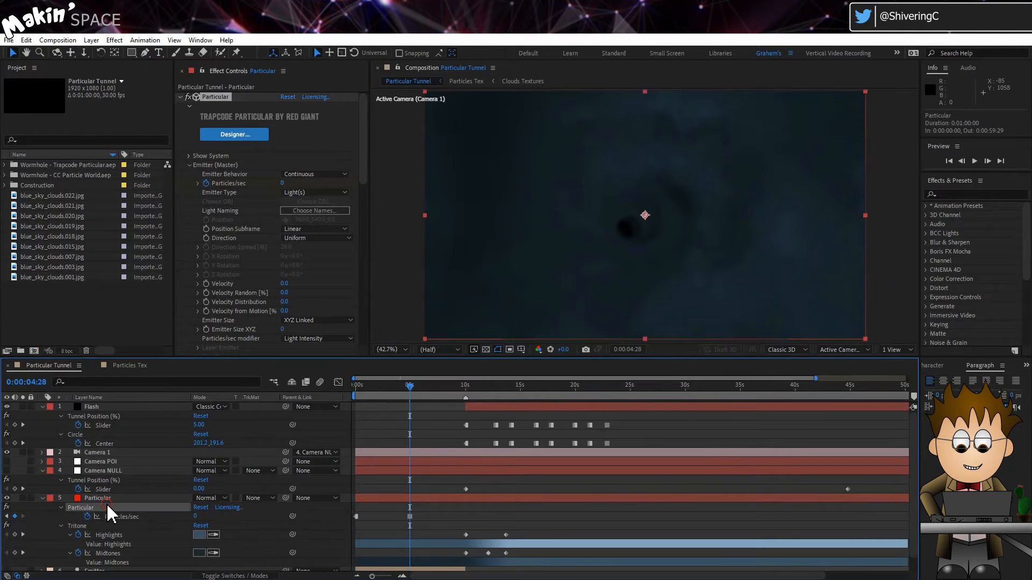
click(27, 40)
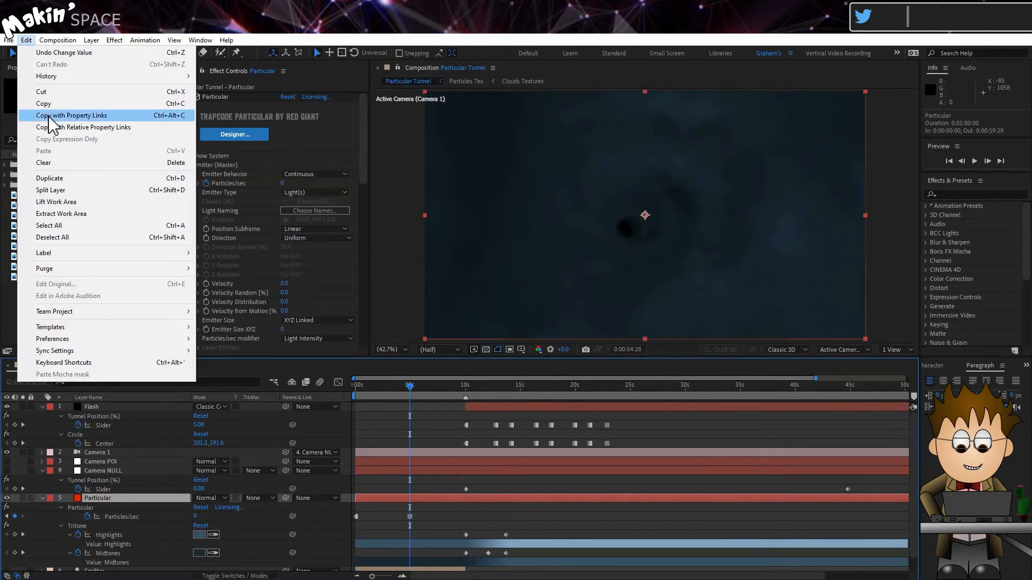
click(65, 176)
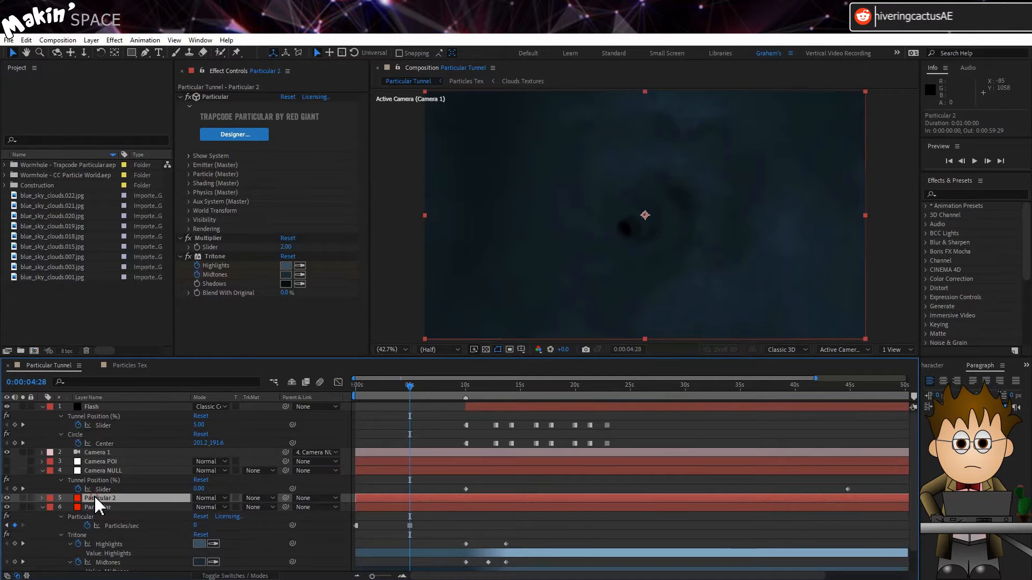
Step: Rename the duplicated Particular 2 layer as Fire and move it below the Particular layer
key(Return)
text(Fire)
key(Return)
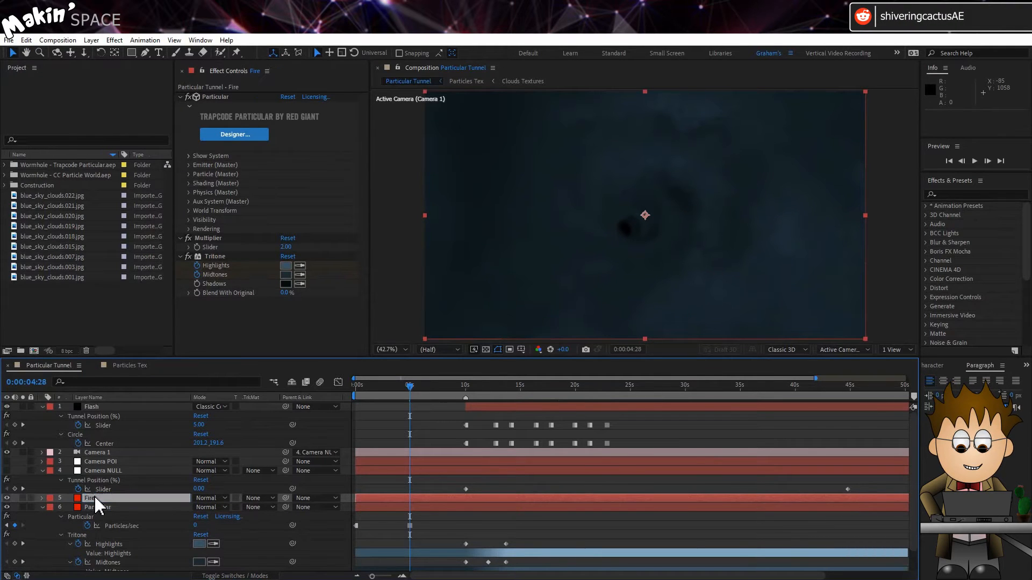
drag(93, 499, 92, 514)
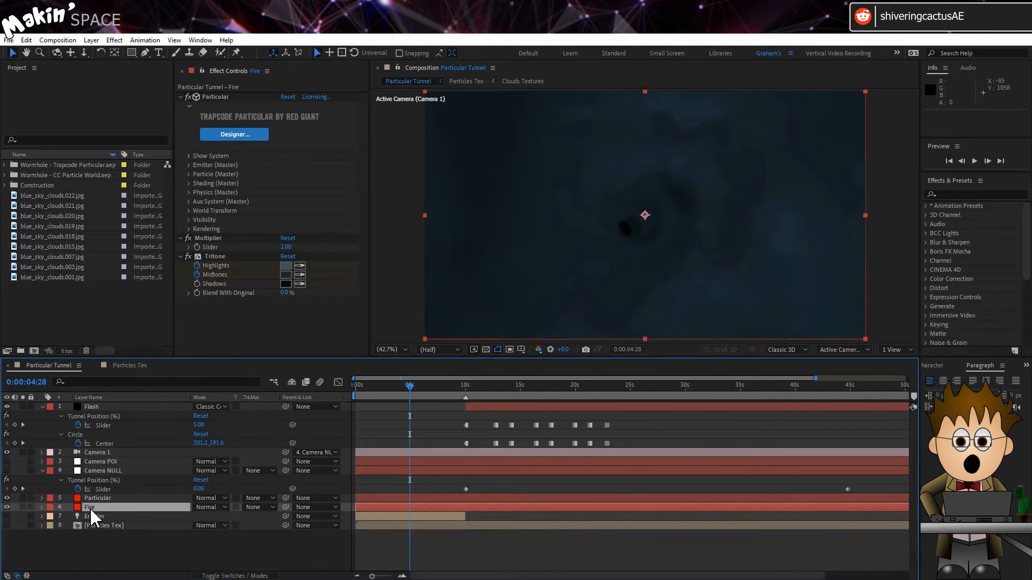
Step: Remove the Tritone effect from the Fire layer
click(214, 257)
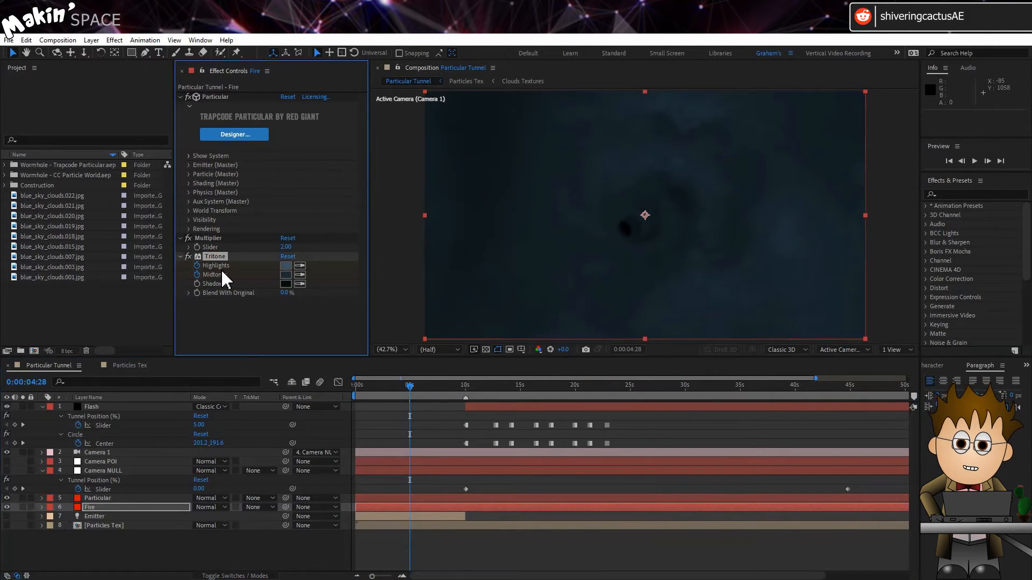
key(Delete)
Step: Swap the Fire layer's two Particles/sec keyframes, putting 0 at 0:00:00:00 and 80 at 0:00:04:28
key(u)
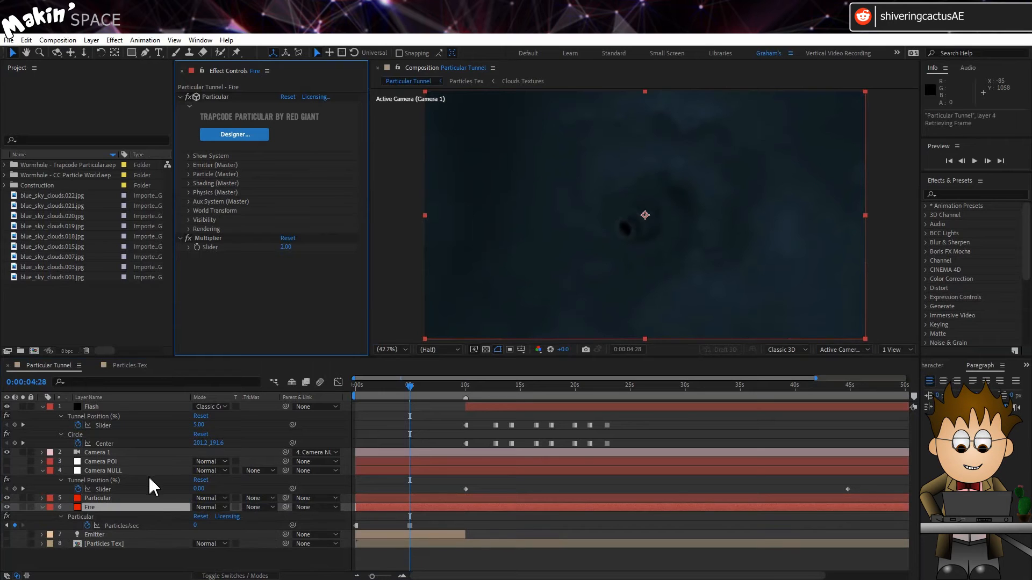
click(386, 526)
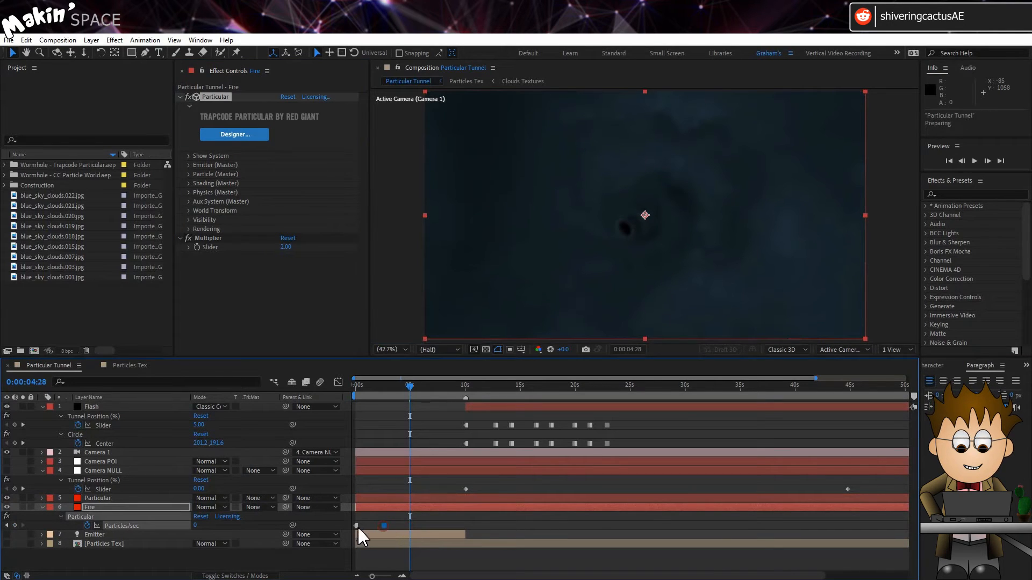
mouse_move(356, 525)
mouse_down()
mouse_move(409, 527)
mouse_move(360, 524)
mouse_up()
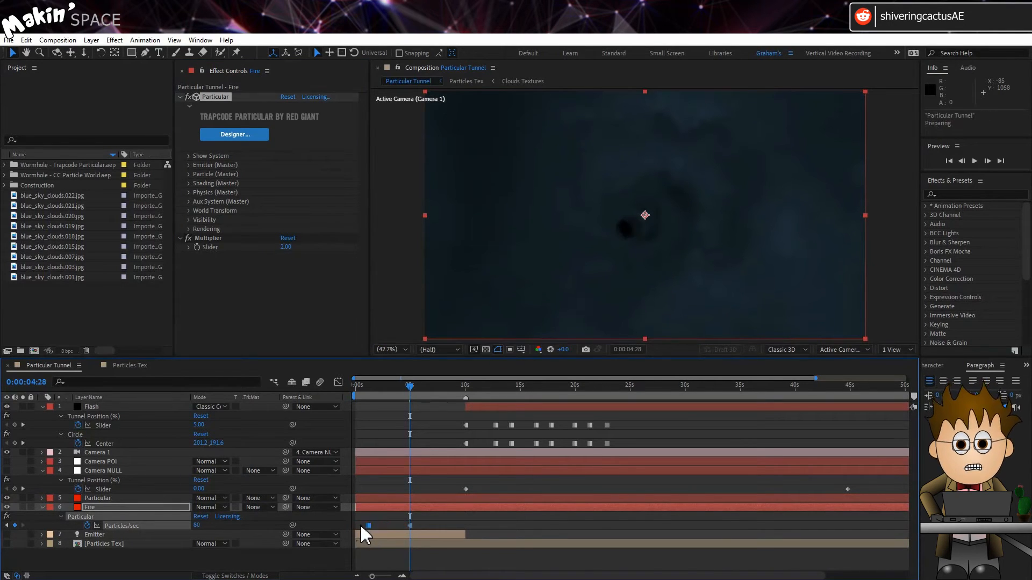
click(354, 386)
drag(353, 385, 410, 407)
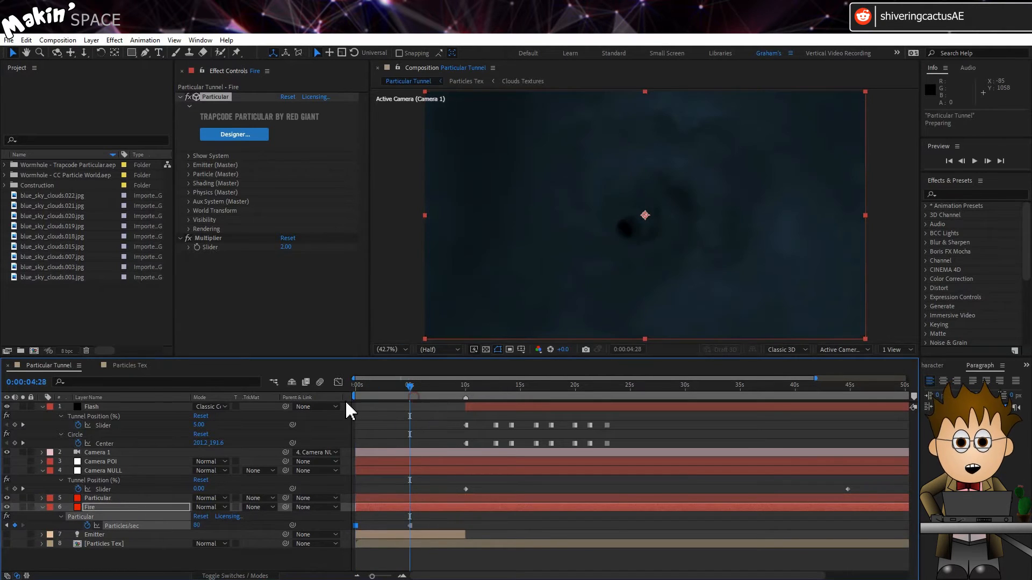
Step: Expand the Wormhole - Trapcode Particular.aep folder and reveal the Particles Tex layer's source composition in the project
click(5, 165)
click(40, 205)
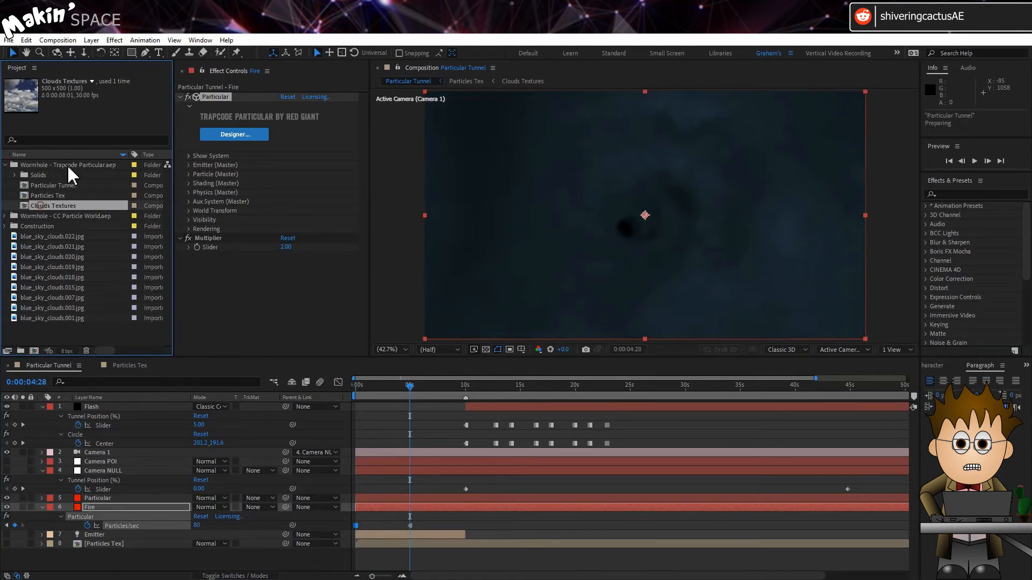
click(57, 195)
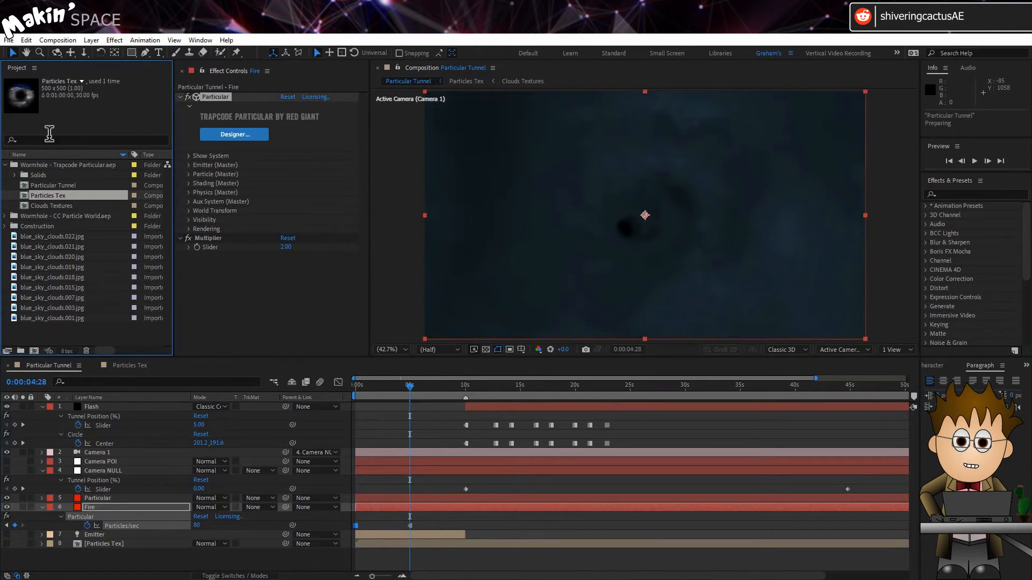
click(30, 41)
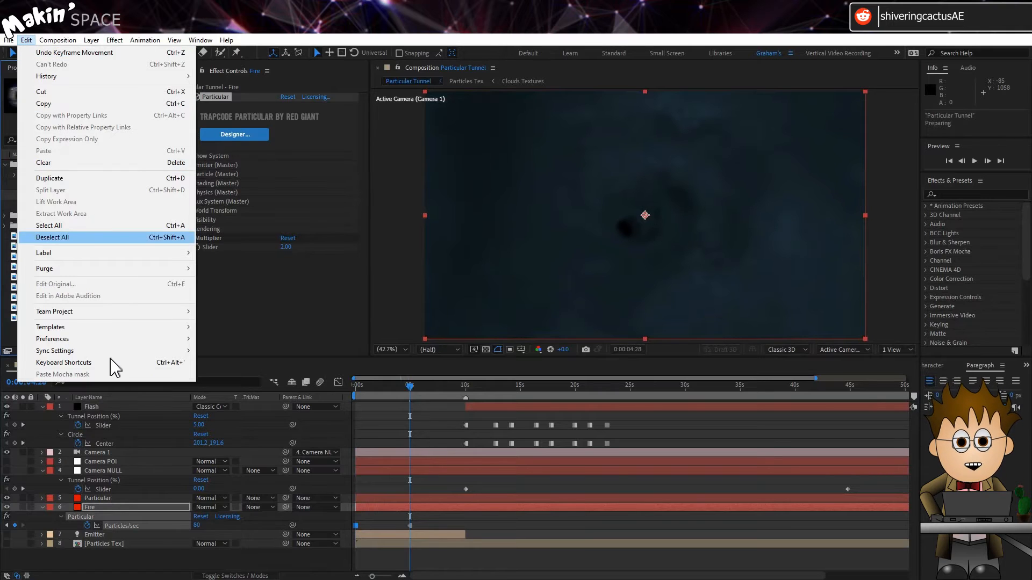
click(120, 542)
right_click(120, 543)
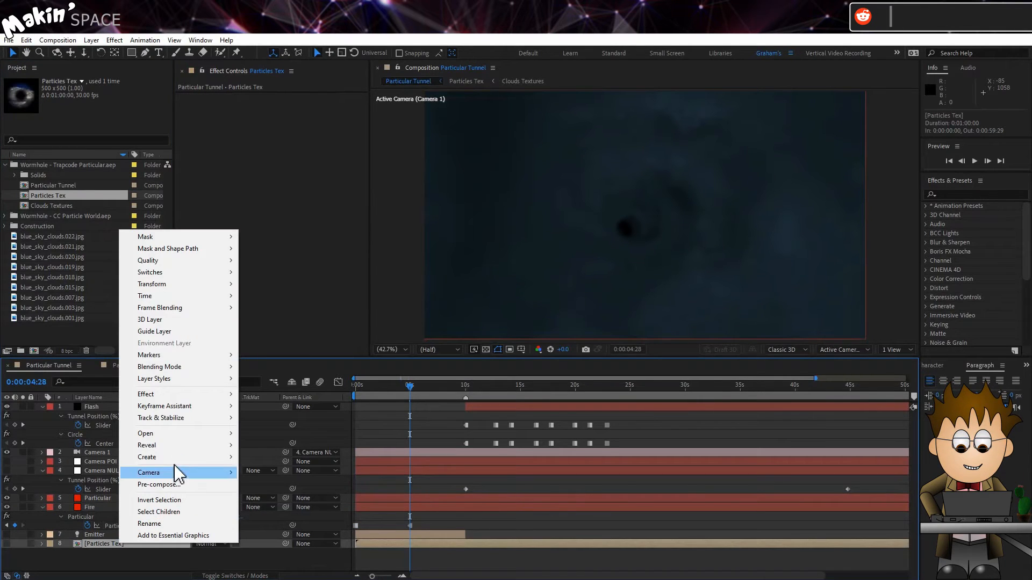
mouse_move(178, 447)
click(332, 457)
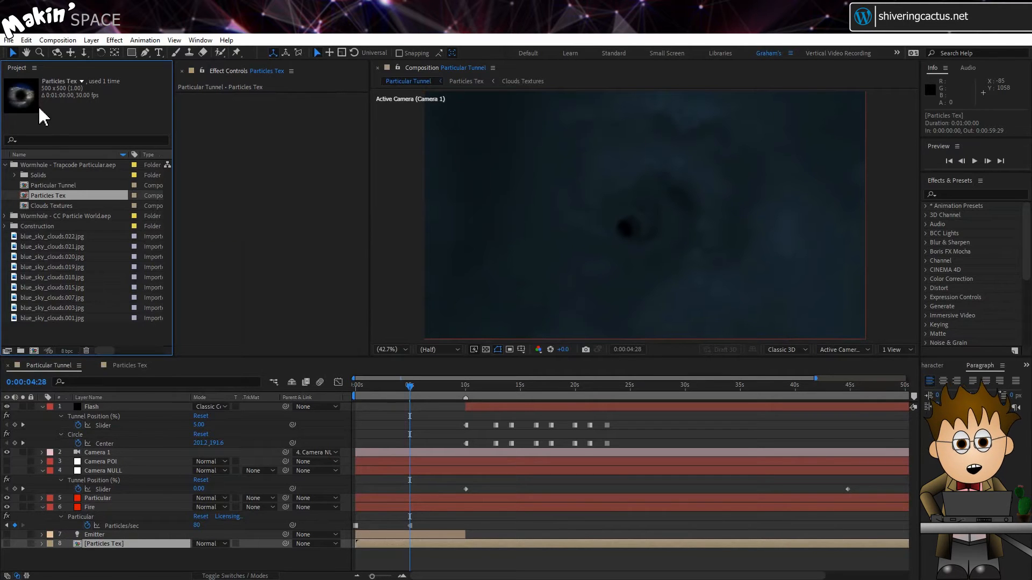
Step: Duplicate the Particles Tex composition and rename the copy as Fire texture
click(26, 40)
click(63, 178)
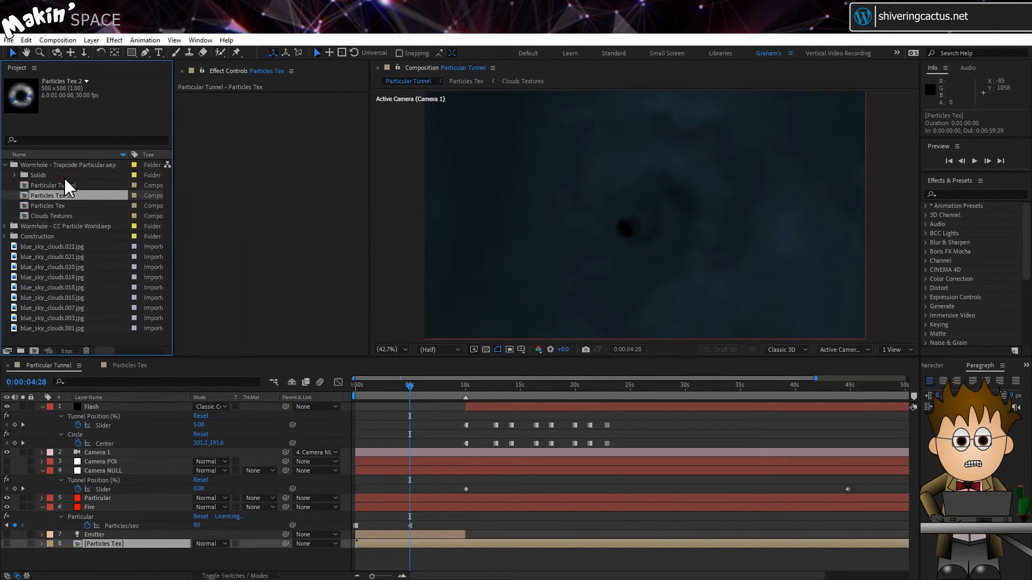
key(Return)
text(Fire texture)
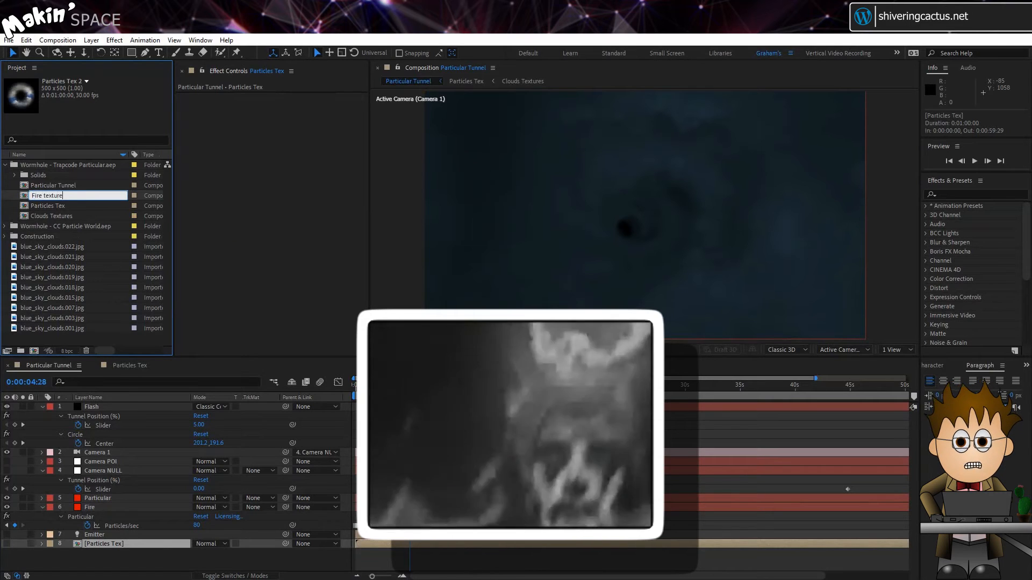
key(Return)
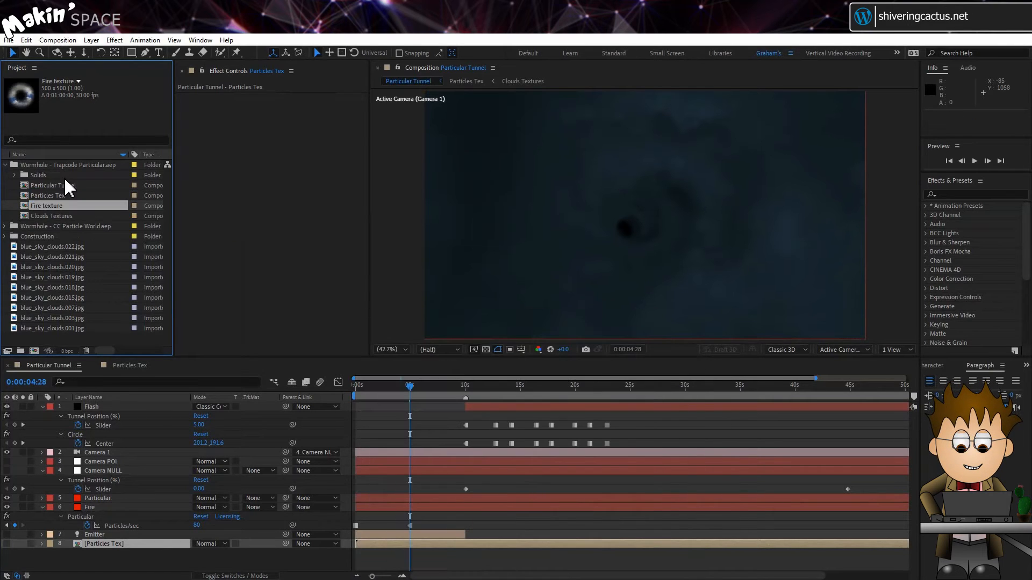
Step: Open the Fire texture composition, delete its Clouds Textures layer and return to the start of the timeline
double_click(24, 208)
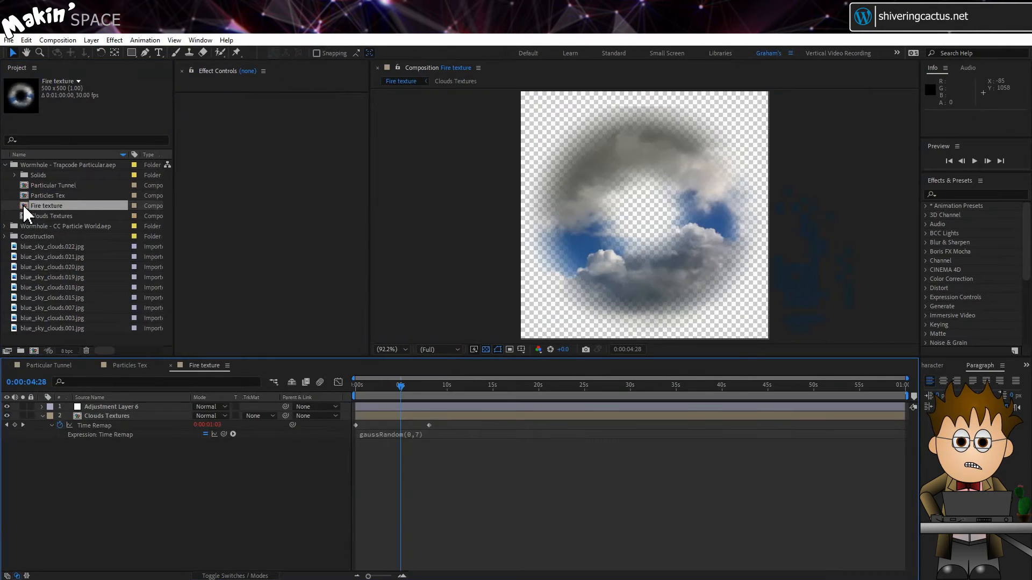
click(107, 418)
key(Delete)
key(Home)
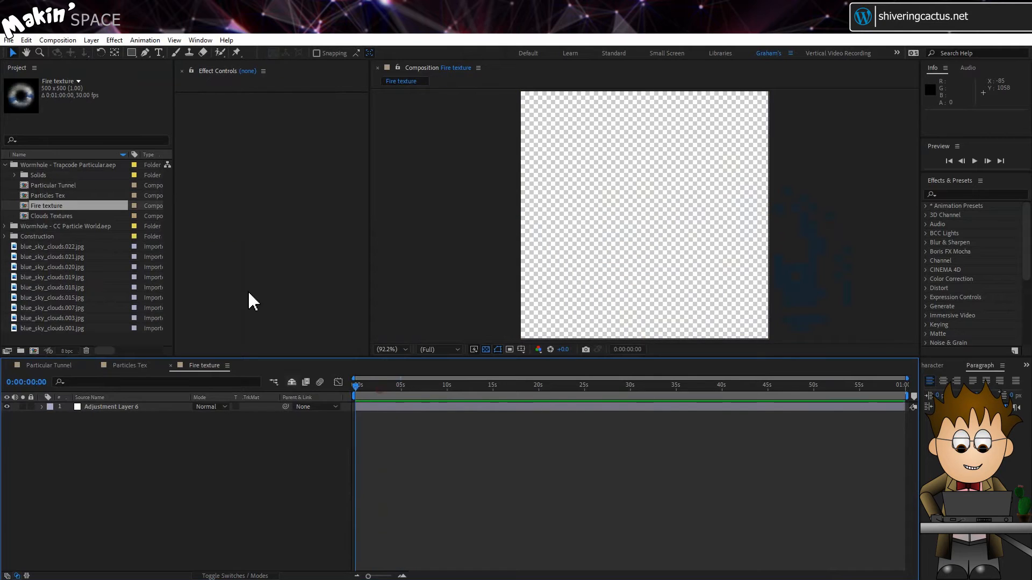
Step: Add a comp-size 500 x 500 px black solid and place it below the adjustment layer
click(95, 41)
mouse_move(107, 53)
click(292, 64)
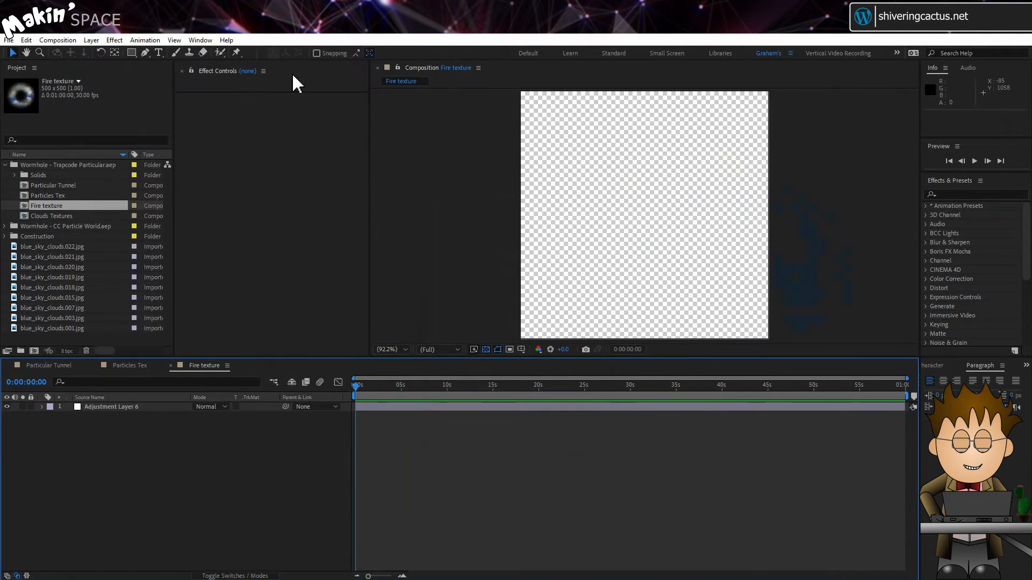
click(516, 337)
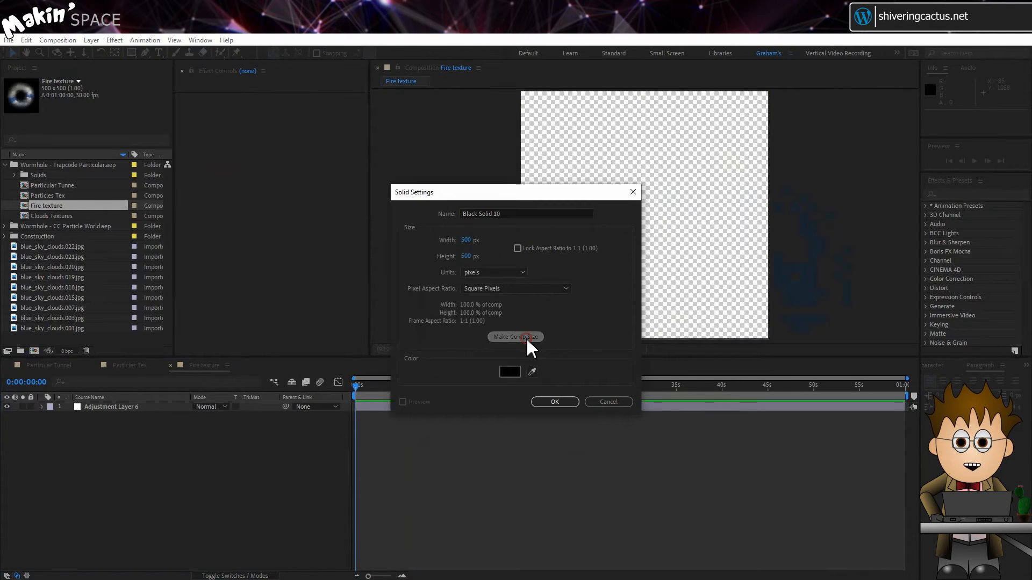
click(555, 402)
drag(161, 407, 144, 438)
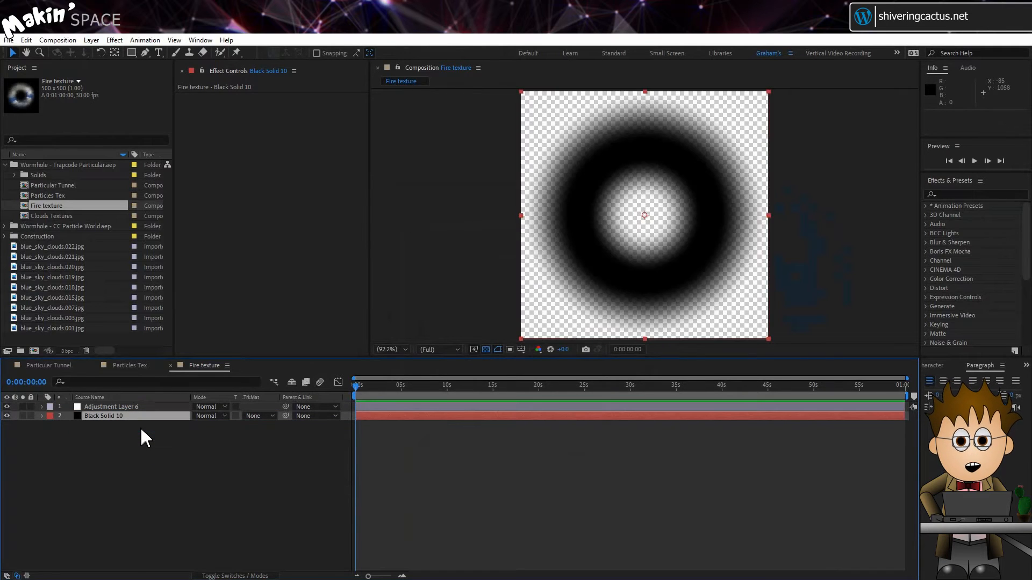
Step: Remove the Levels effect from the adjustment layer in the Fire texture composition
click(128, 407)
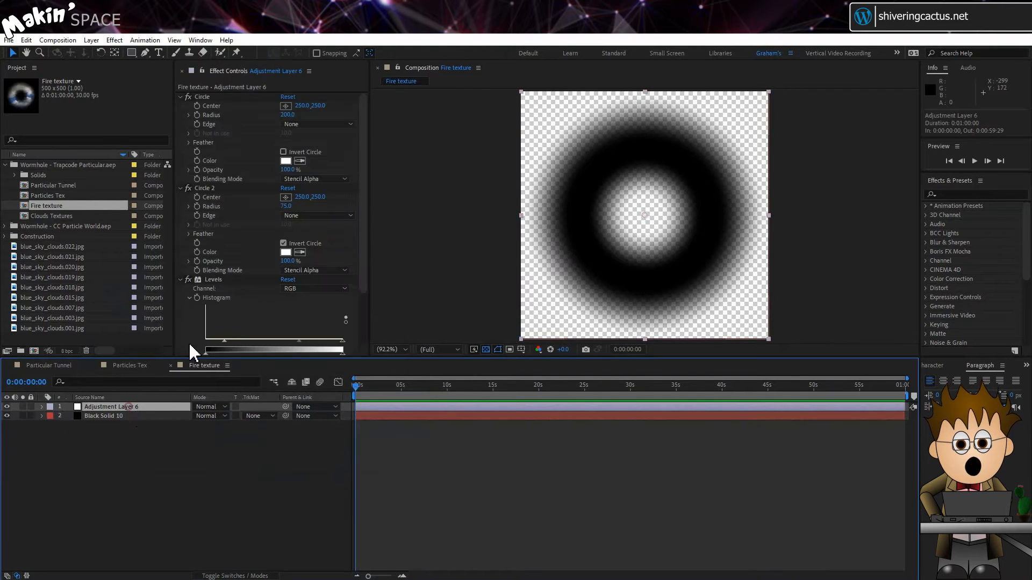
click(225, 280)
key(Delete)
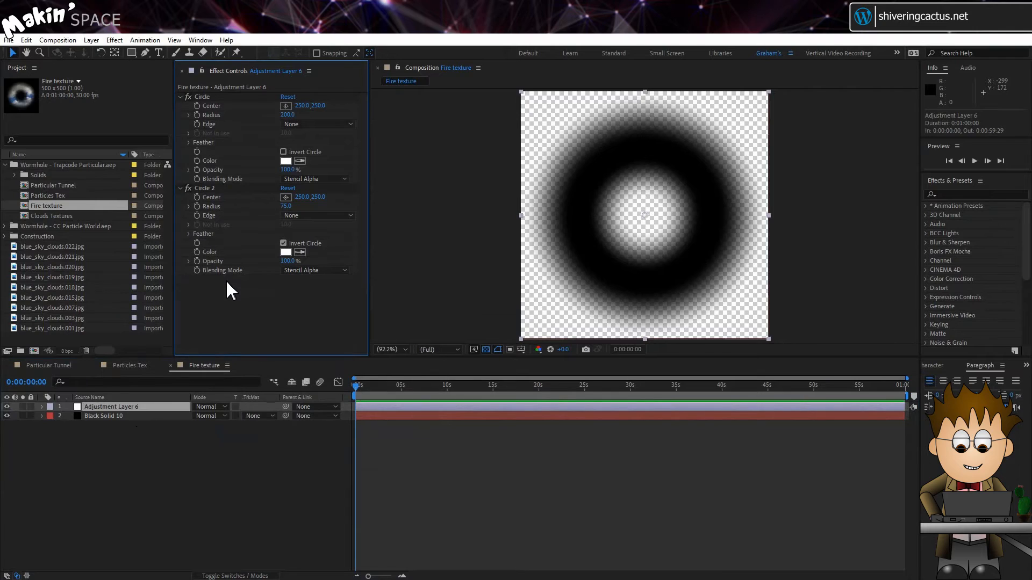
Step: Apply Turbulent Noise to the black solid and set its Fractal Type to Dynamic Twist
click(134, 416)
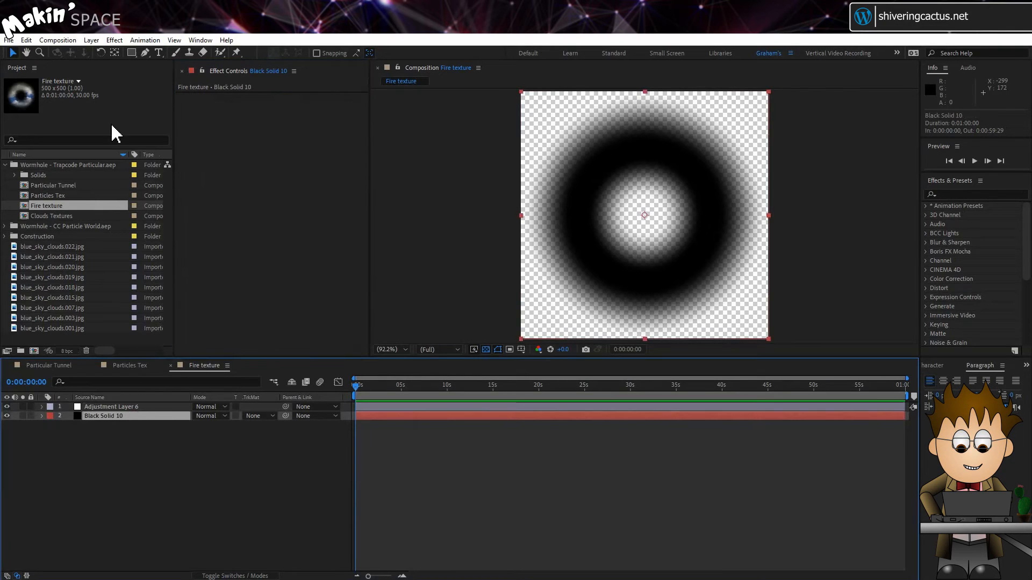
click(114, 40)
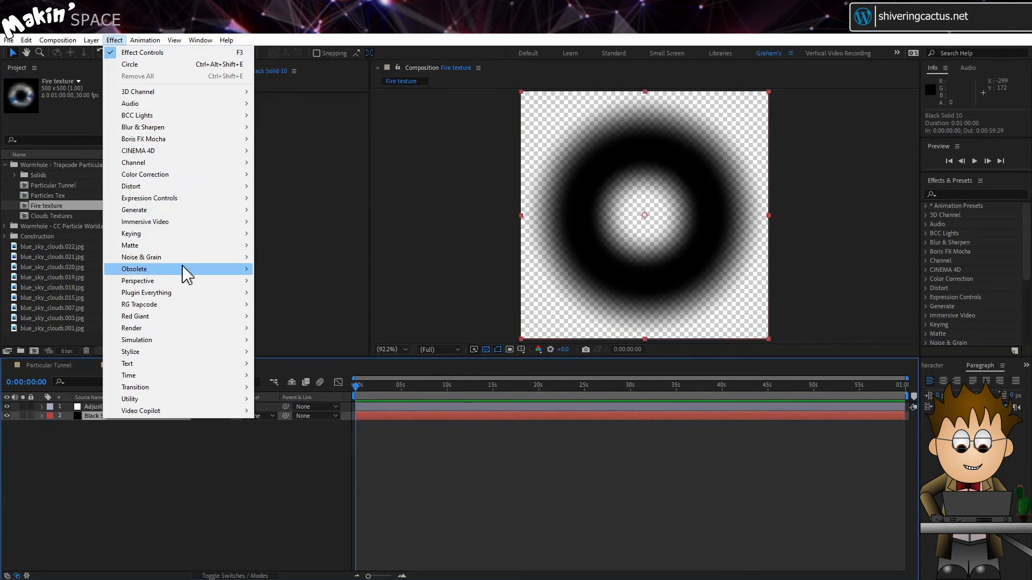
mouse_move(182, 258)
click(321, 386)
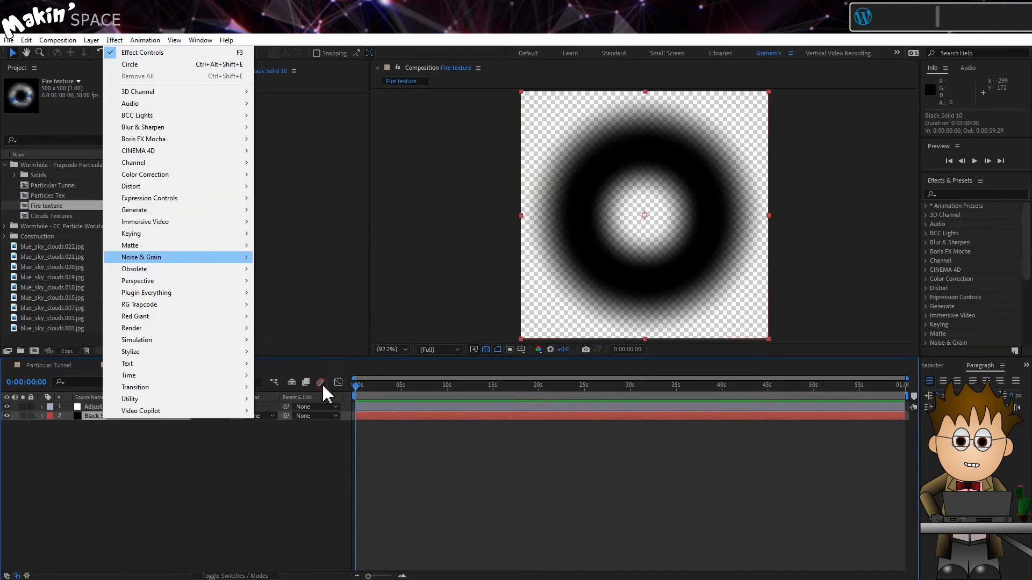
click(313, 106)
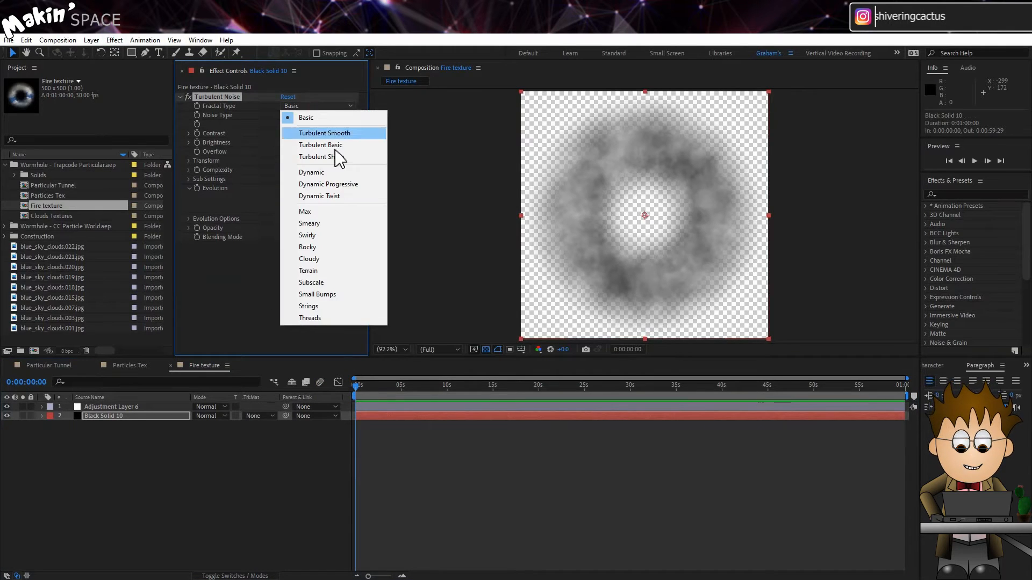
click(344, 197)
Step: Set the Turbulent Noise Contrast to 215, Brightness to 10 and Scale to 50
drag(288, 133, 312, 143)
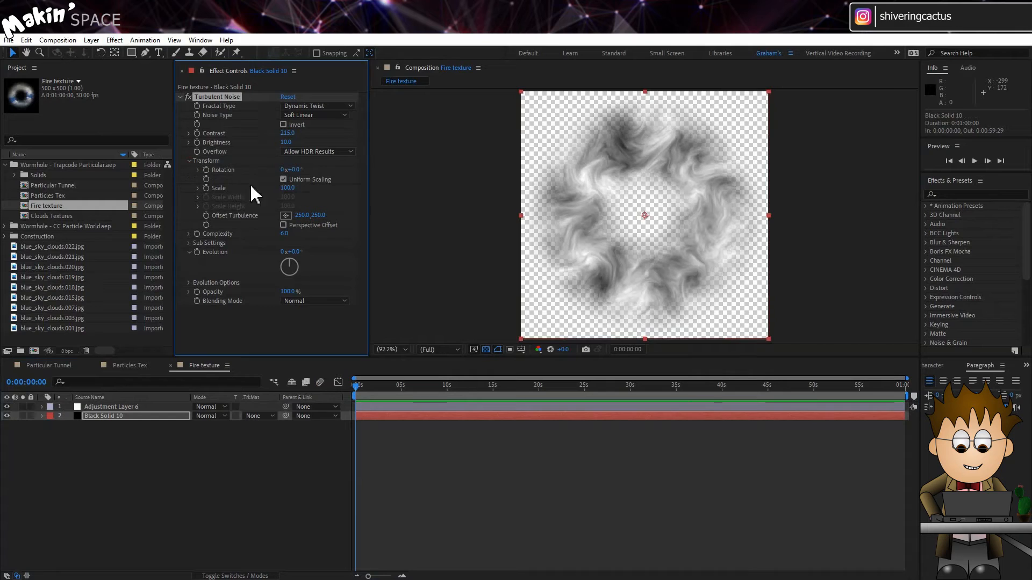
text(0)
key(Return)
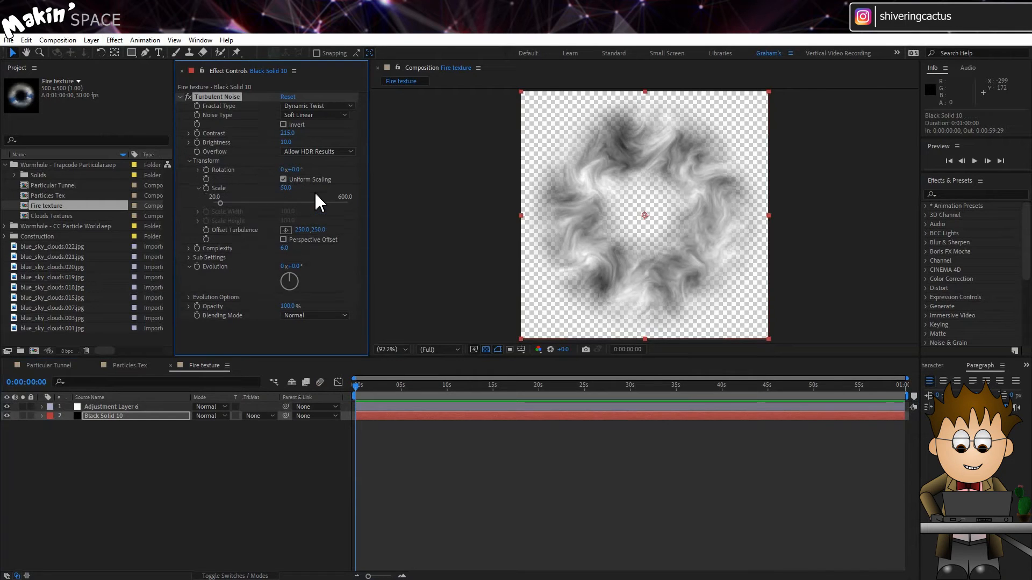
Step: Animate the Turbulent Noise Evolution with the expression time*1000
alt+click(197, 267)
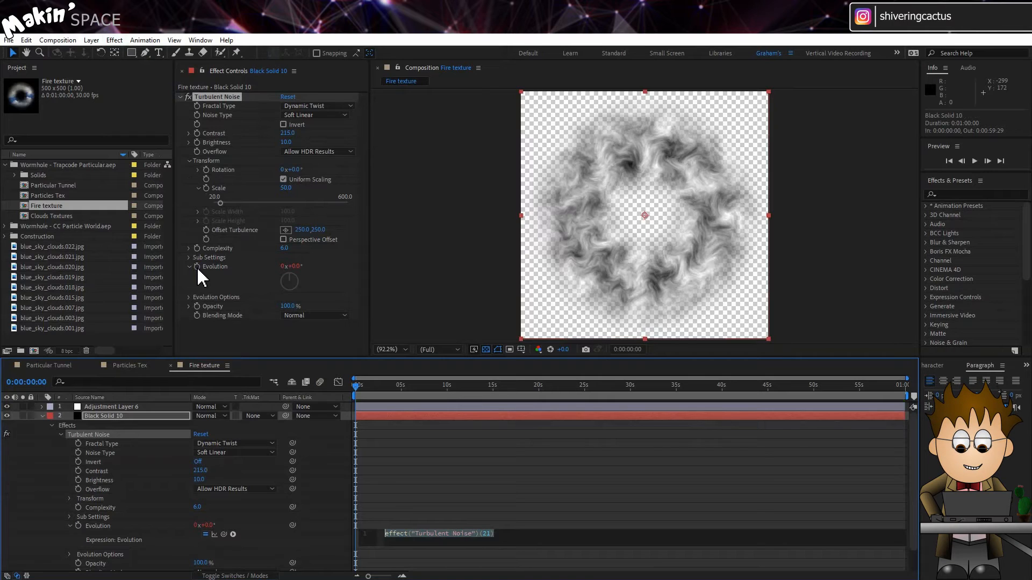
text(t)
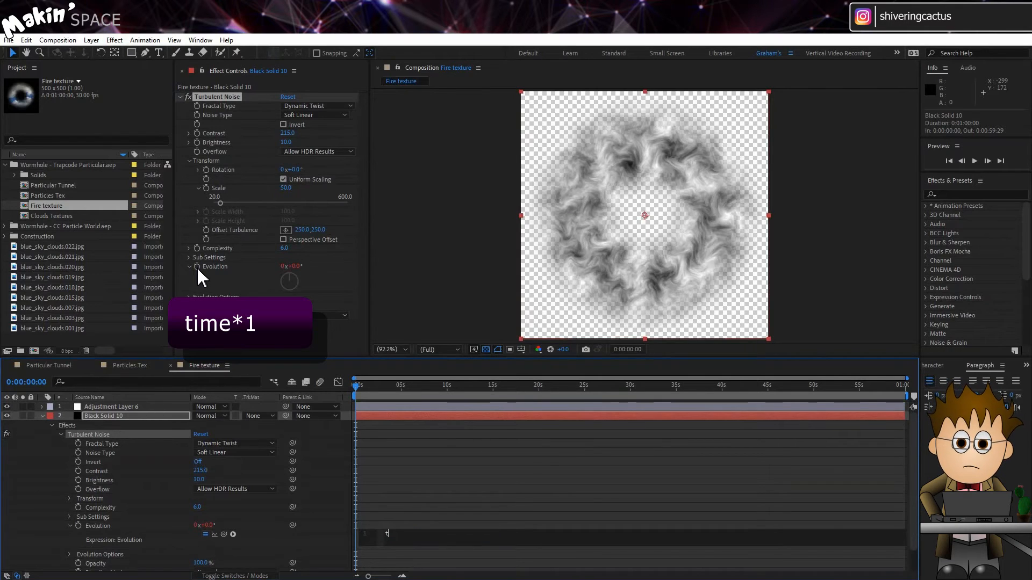
text(ime*1000)
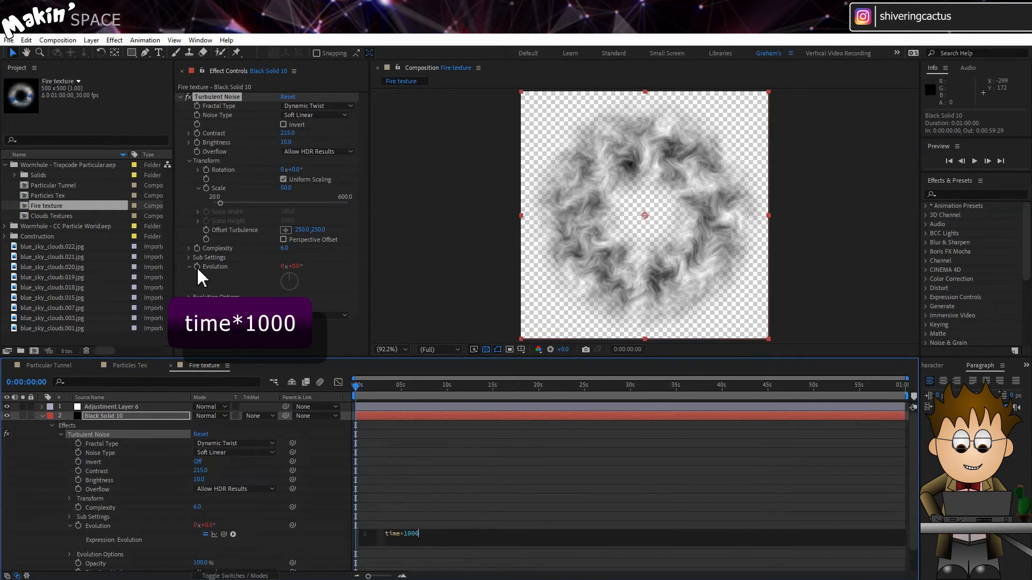
click(228, 304)
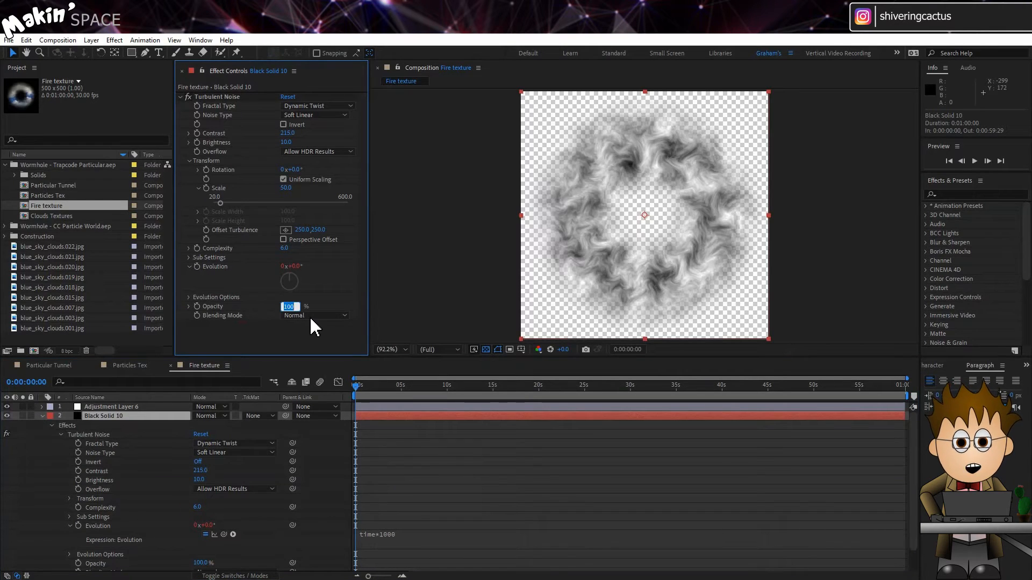
key(Return)
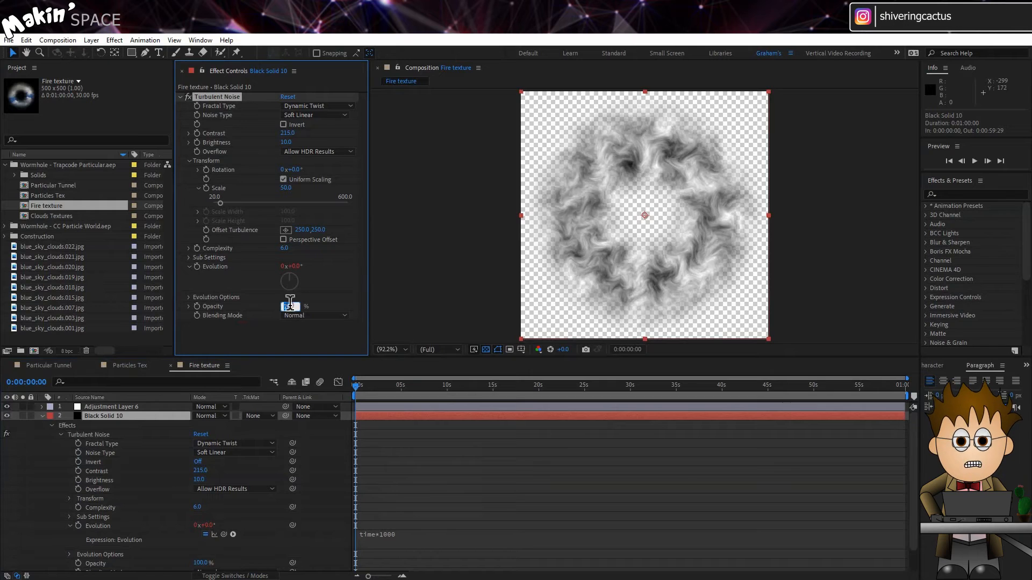
key(ctrl+z)
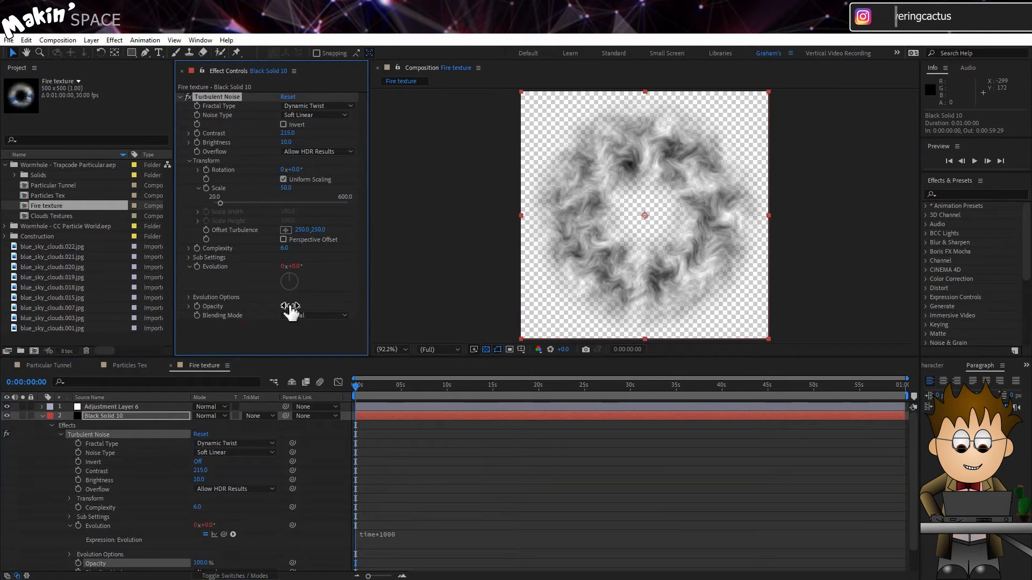
Step: Apply Colorama to the black solid, set its Output Cycle preset palette to Fire and preview the animated texture
click(114, 40)
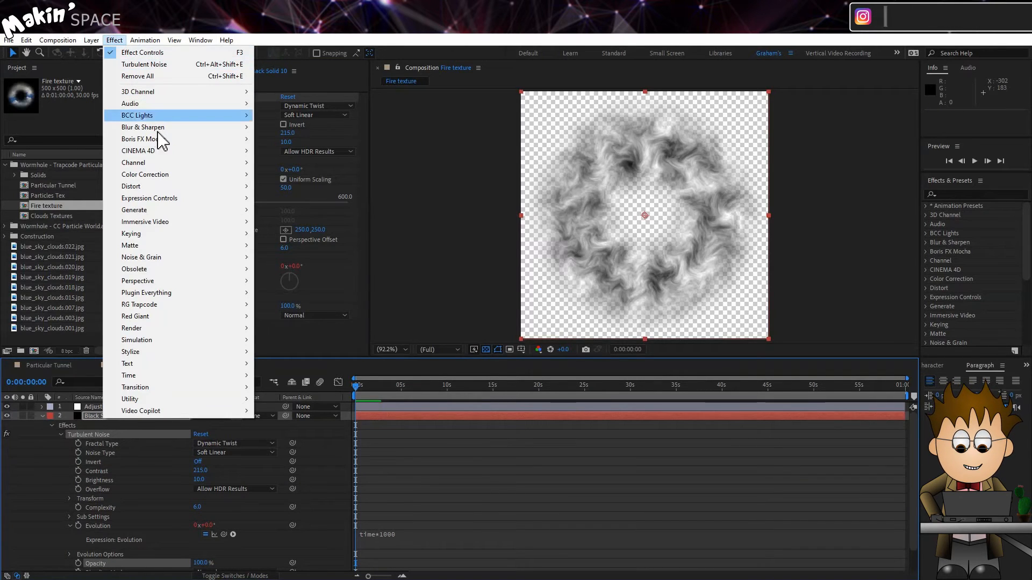
click(174, 172)
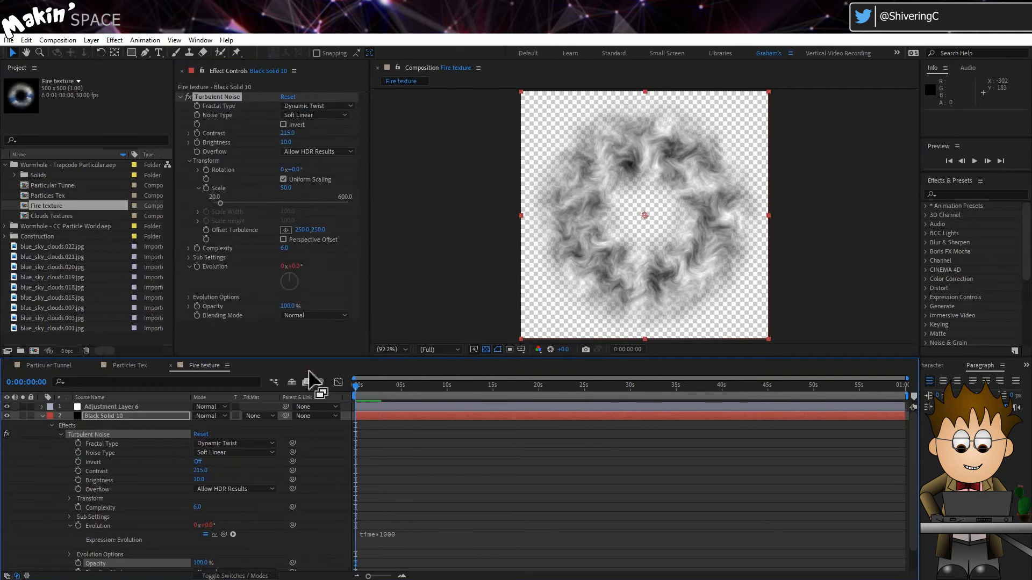
click(314, 378)
click(189, 304)
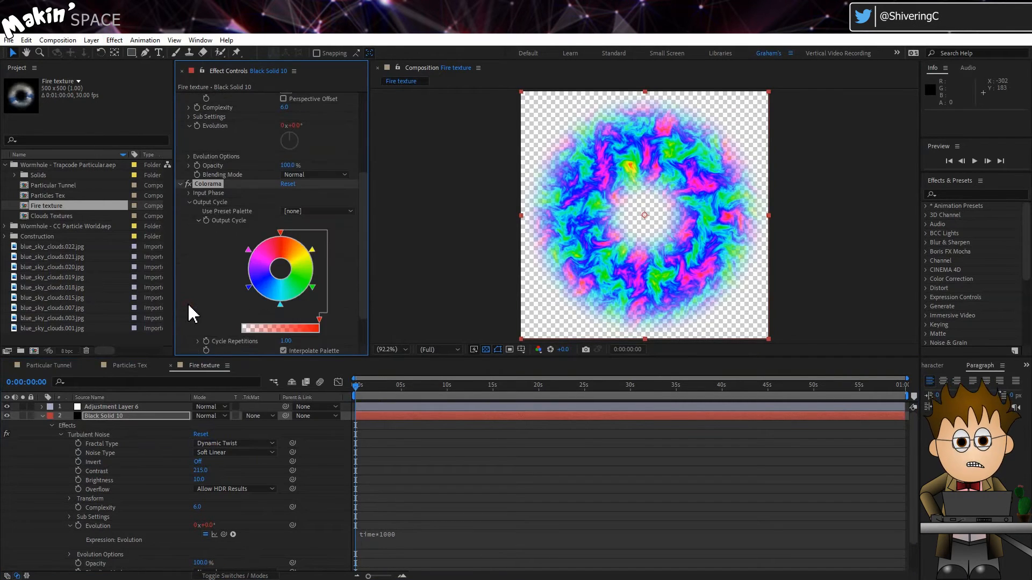
click(322, 211)
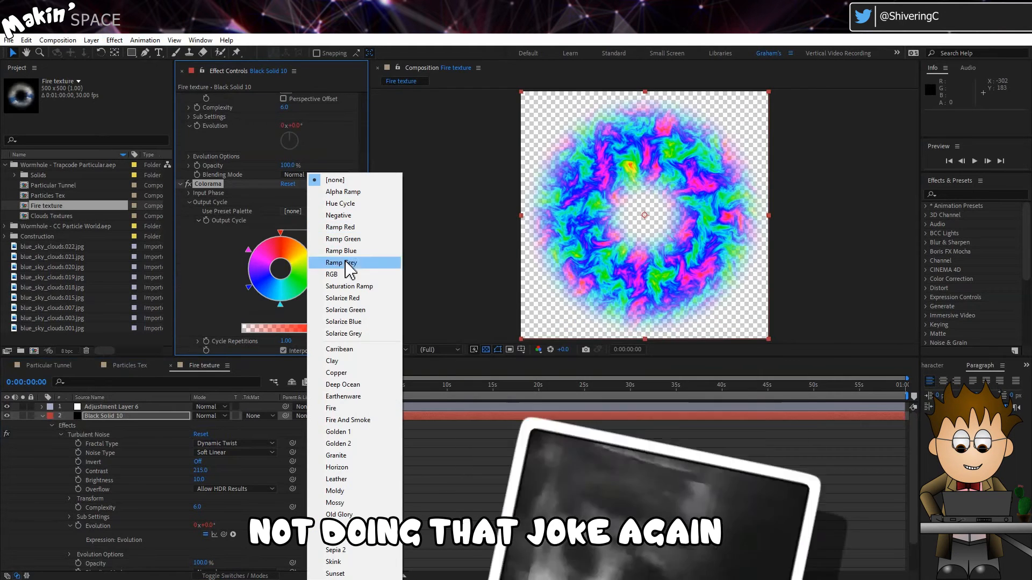
click(361, 409)
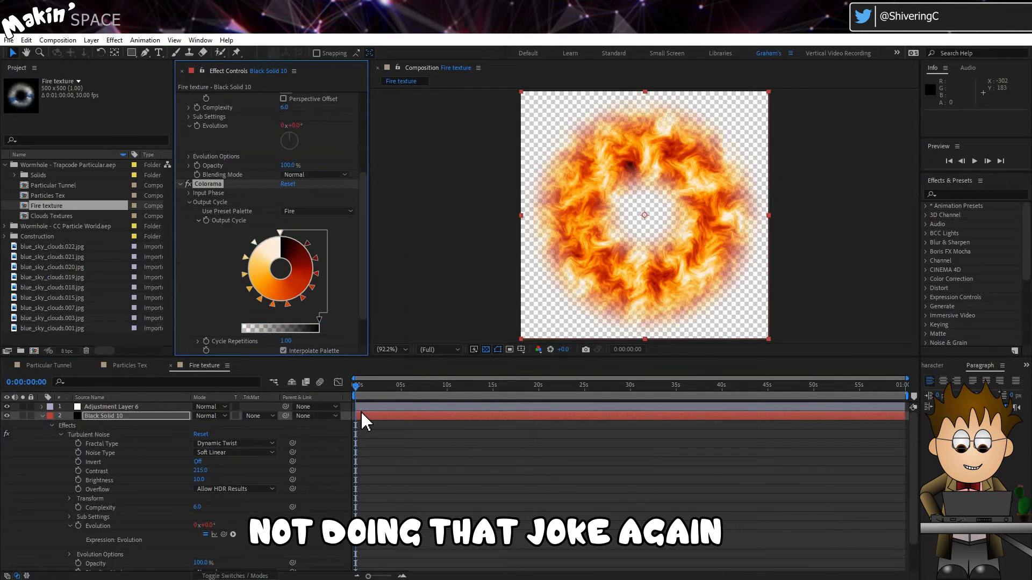
key(space)
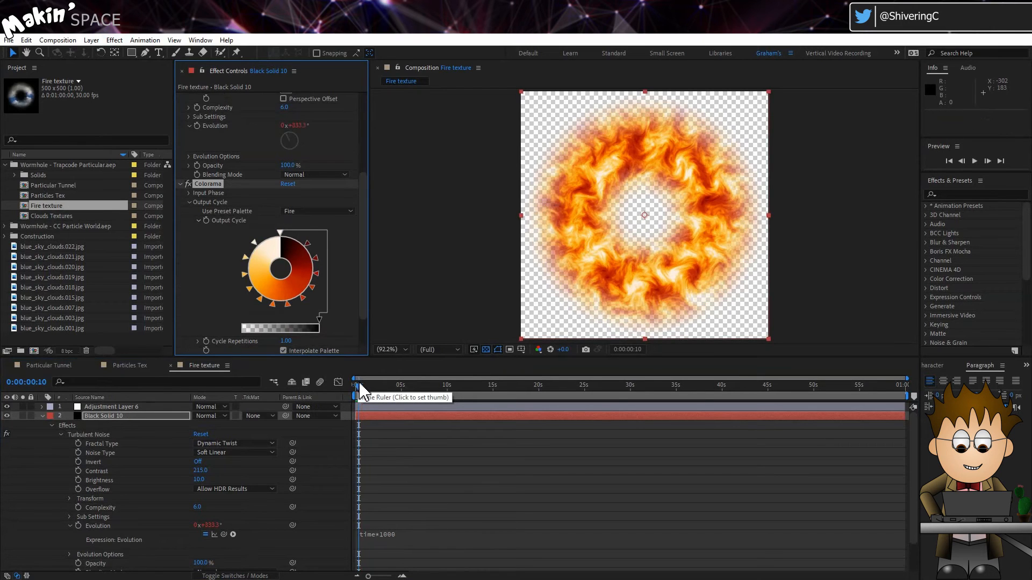
Step: Add the Fire texture composition as the lowest layer of the Particular Tunnel composition and hide it
click(136, 382)
click(34, 366)
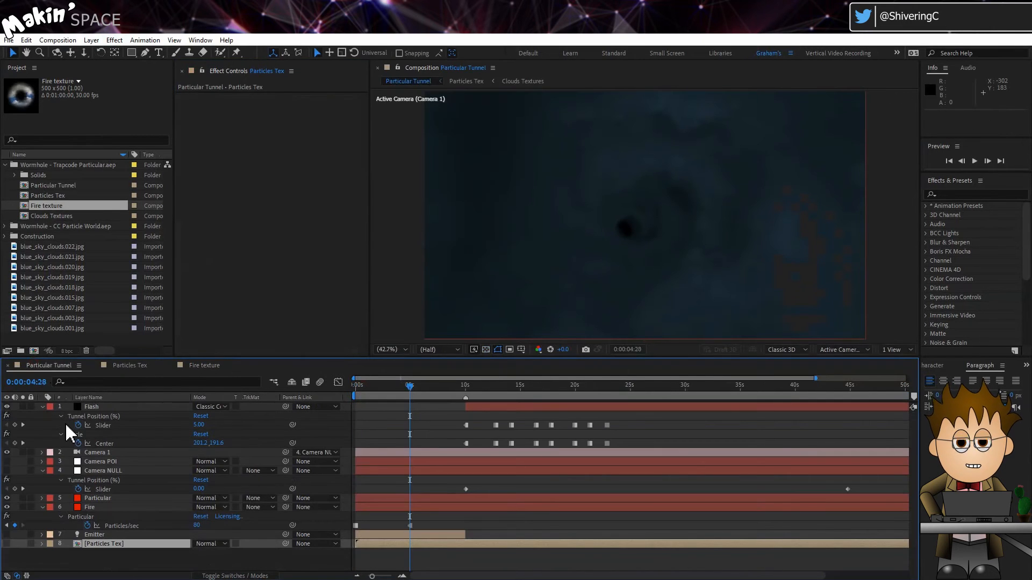
click(353, 395)
drag(50, 210, 103, 559)
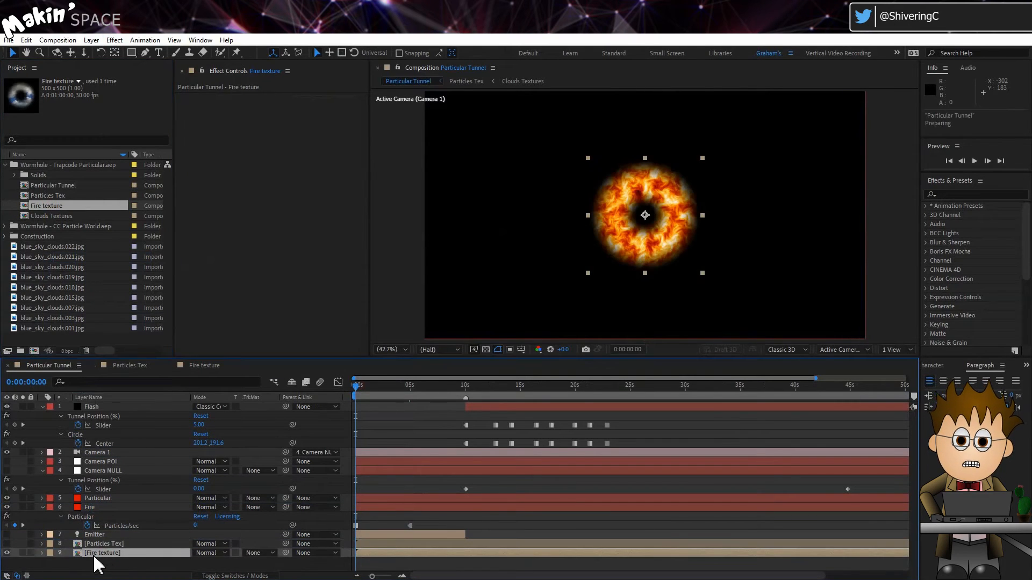
click(7, 553)
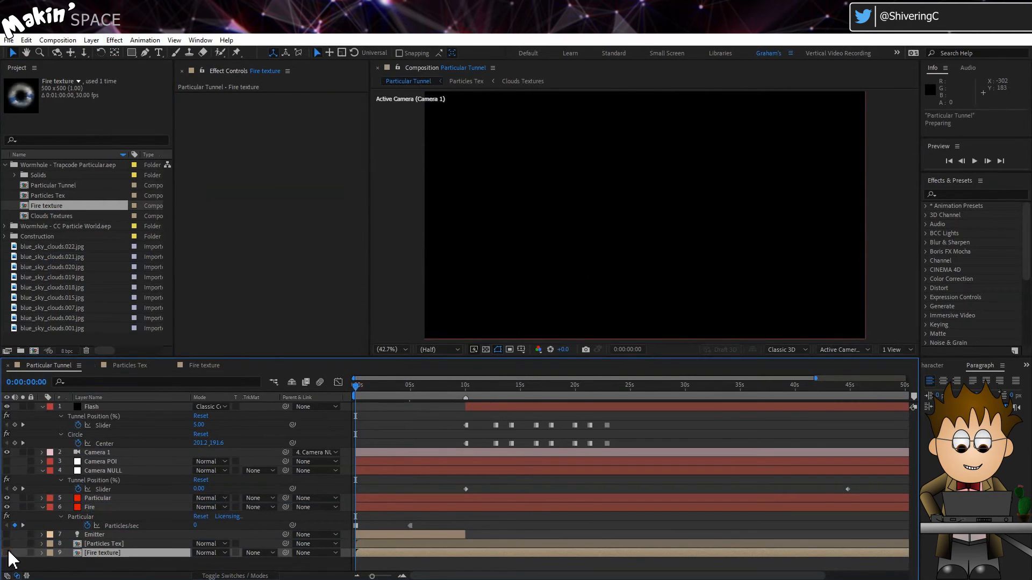
Step: Open the Particle (Master) settings of the Particular effect on the Fire layer
click(92, 510)
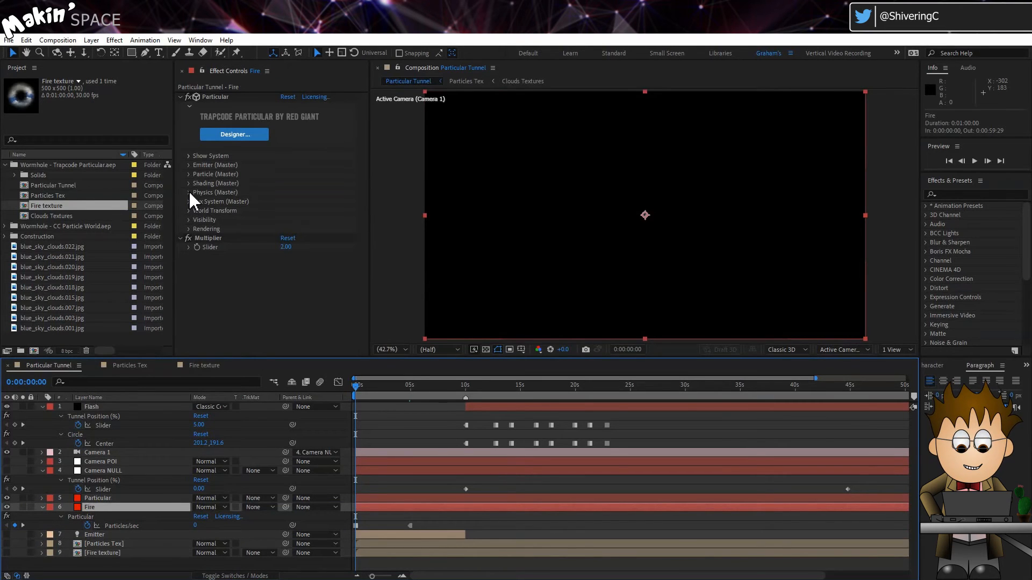
click(189, 174)
scroll(189, 175, down, 3)
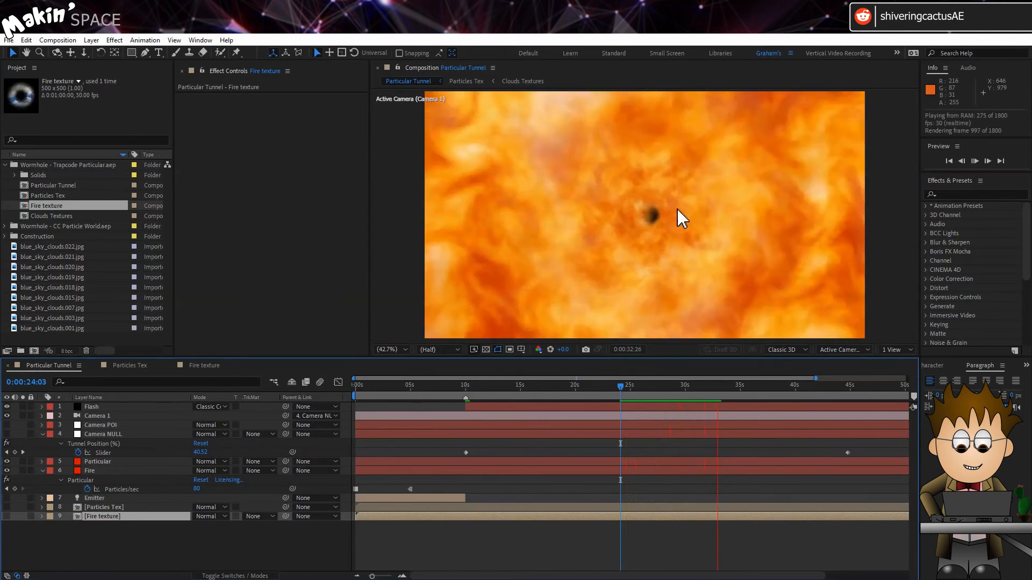
Step: Change the Fire layer's solid color to orange, creating a new solid for this layer
click(718, 388)
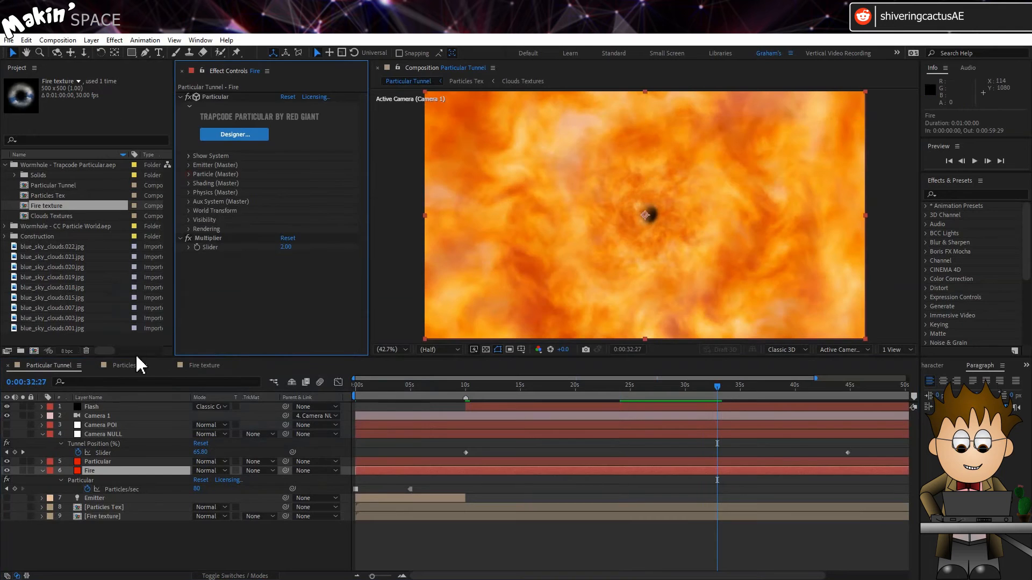
click(92, 40)
click(115, 72)
click(506, 359)
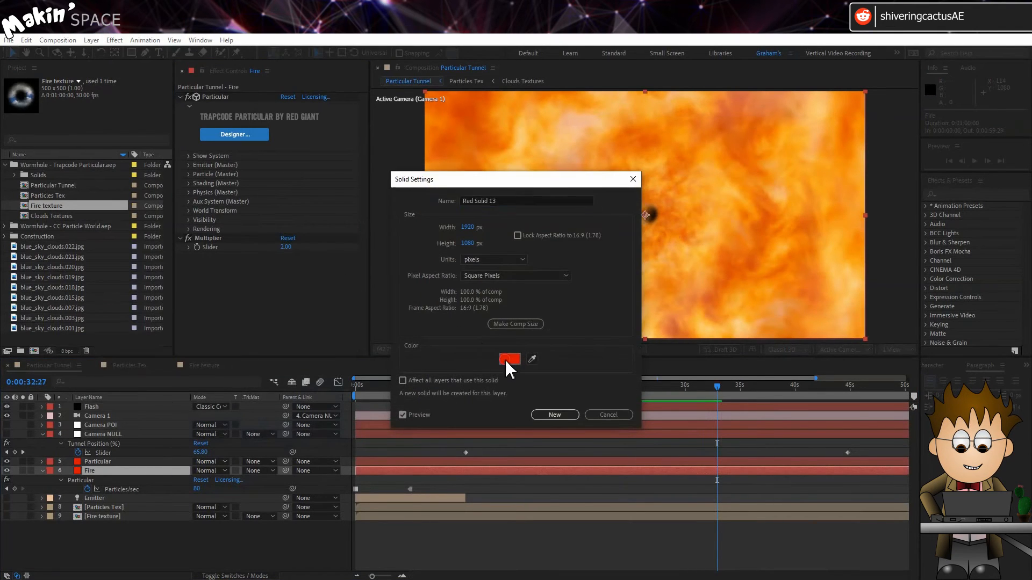
click(221, 350)
drag(227, 354, 227, 356)
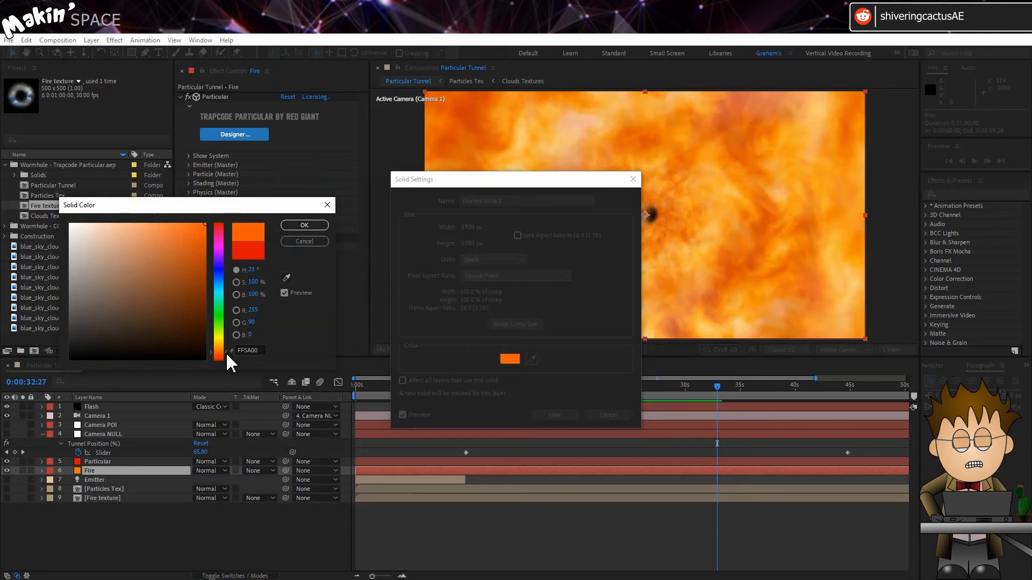
click(305, 225)
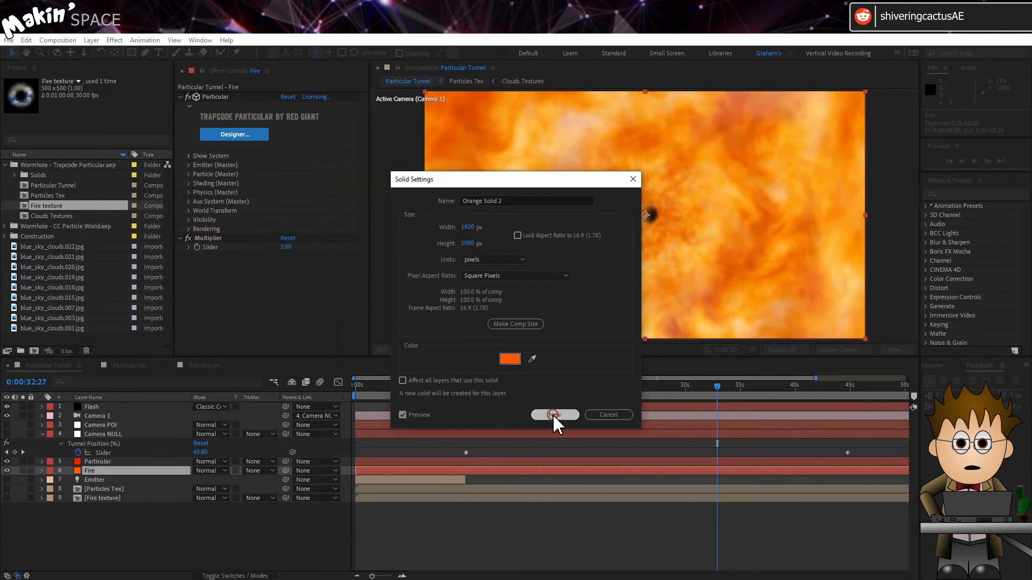
click(555, 417)
Step: Set the Rendering Blend Mode of the Fire layer's Particular effect to Normal and check earlier frames of the tunnel
click(188, 230)
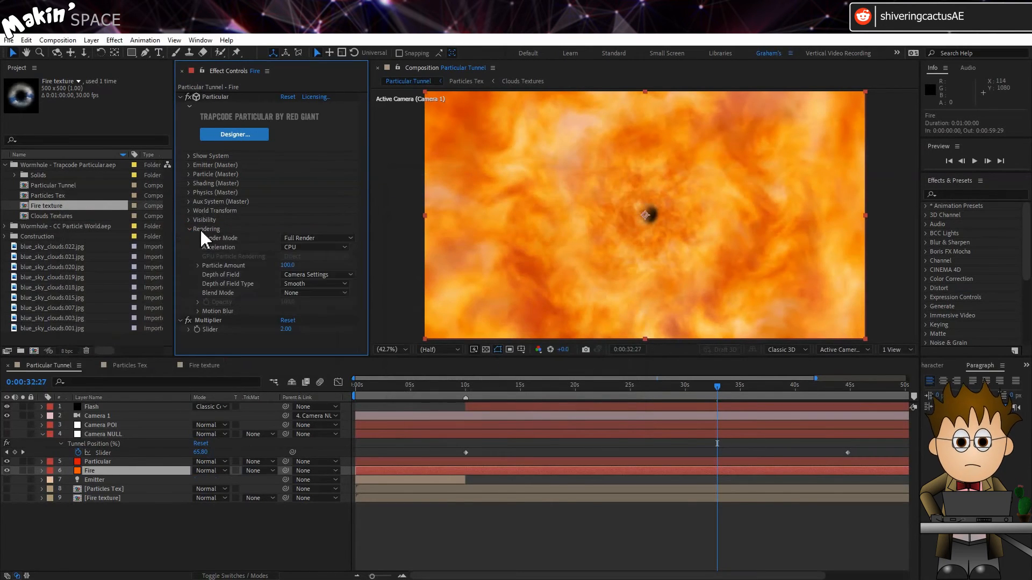
click(334, 293)
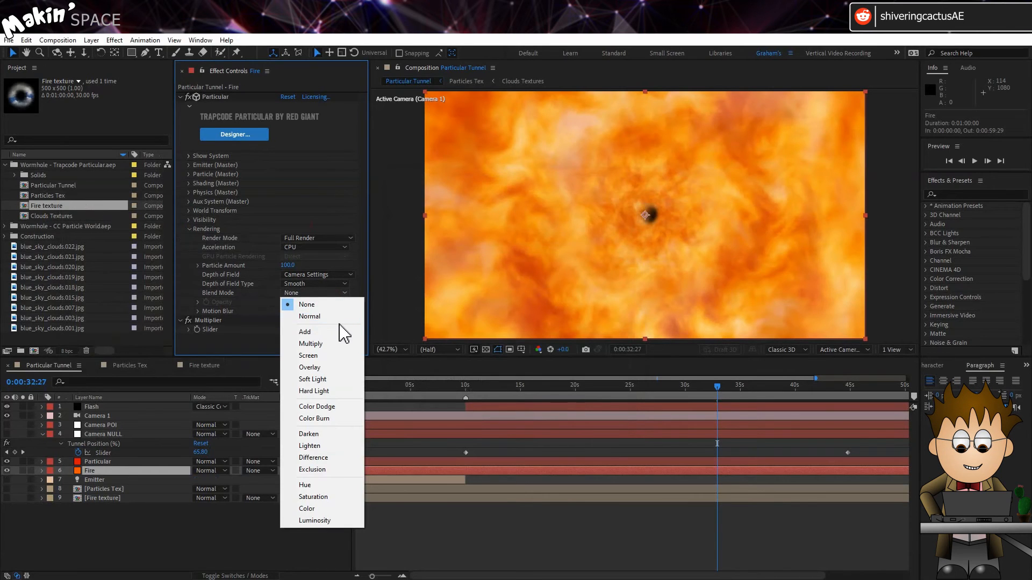
click(342, 321)
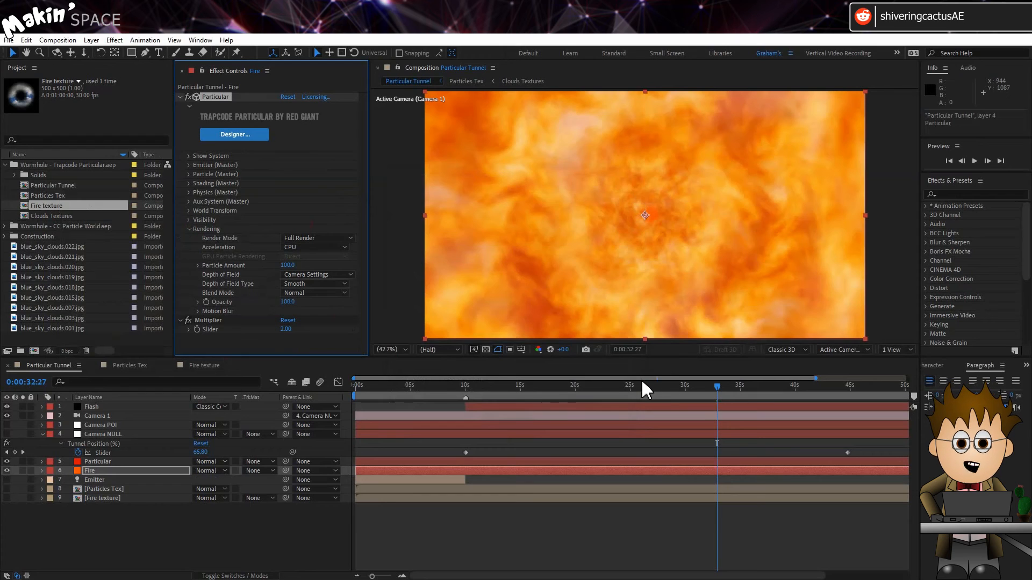
click(566, 389)
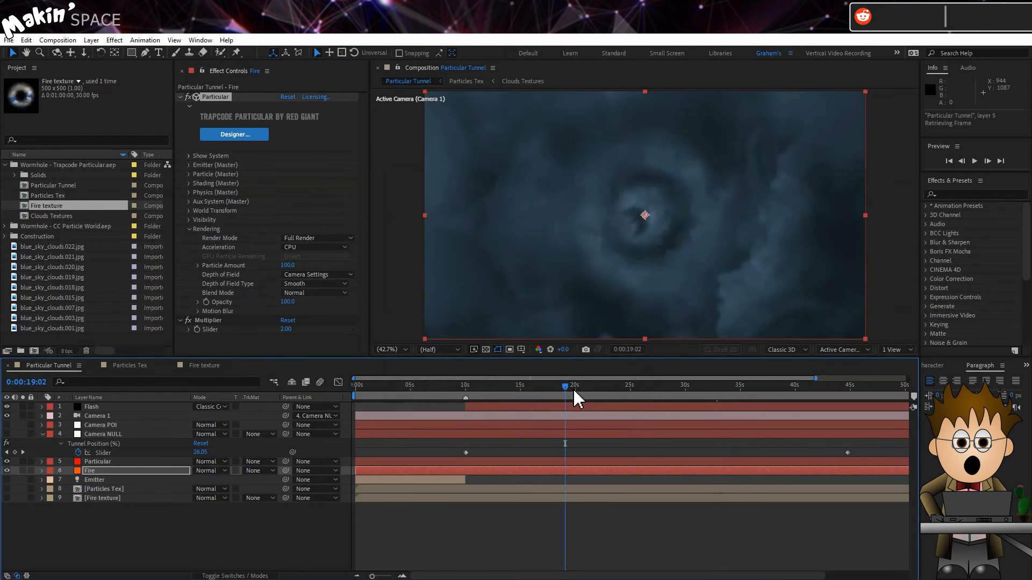
drag(576, 398, 595, 396)
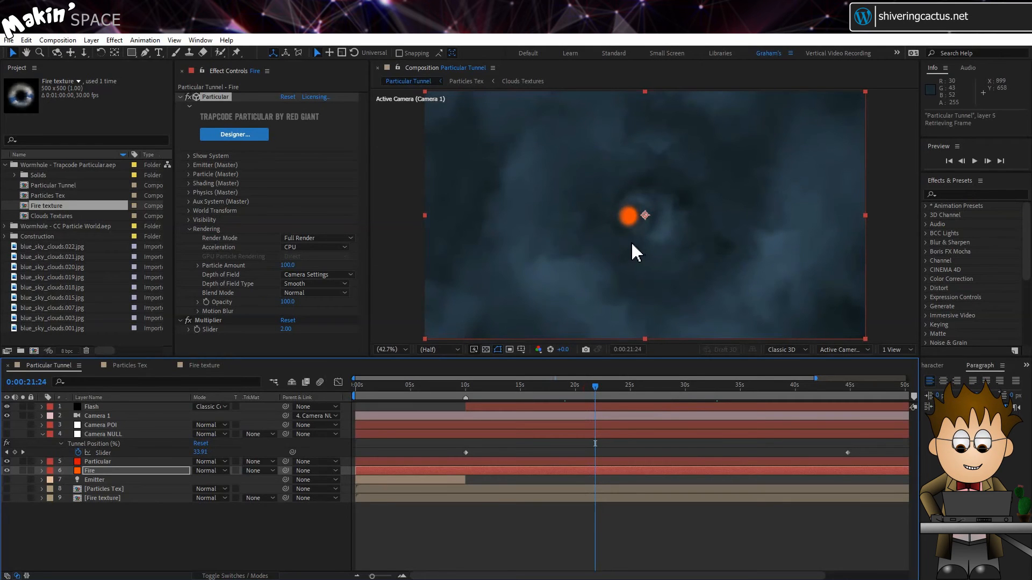
Step: Keyframe the Fire layer's Opacity from 0% at 0:00:25:13 to 100% three frames later
click(114, 436)
drag(674, 394, 635, 396)
click(161, 470)
key(t)
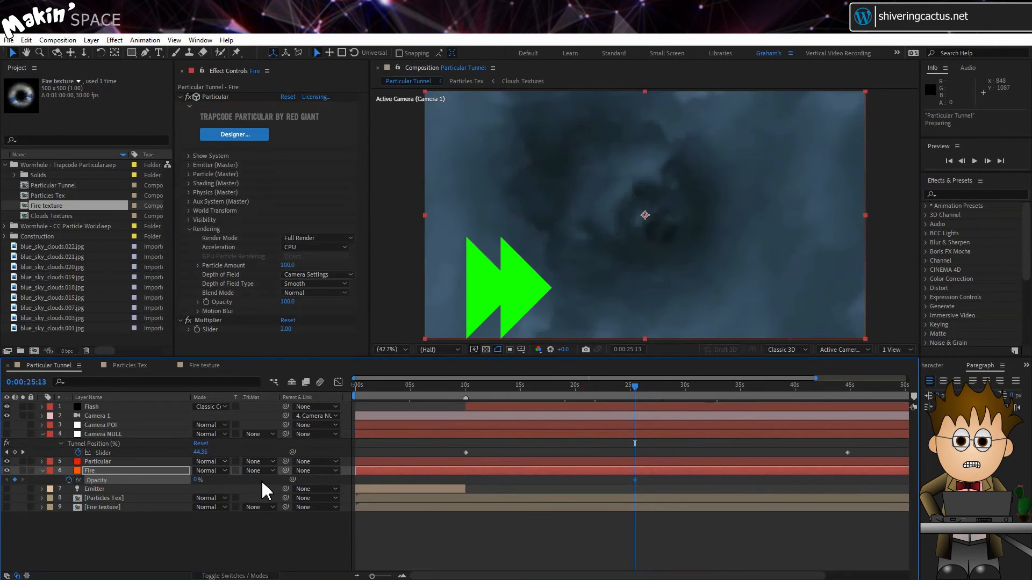
key(Page_Down)
key(Page_Down)
key(Page_Down)
key(Page_Down)
key(Page_Down)
click(197, 480)
text(100)
key(Return)
Step: Preview the cloud-to-fire transition from 0:00:25:13 and again from 0:00:23:07
drag(638, 395, 635, 395)
click(636, 416)
key(space)
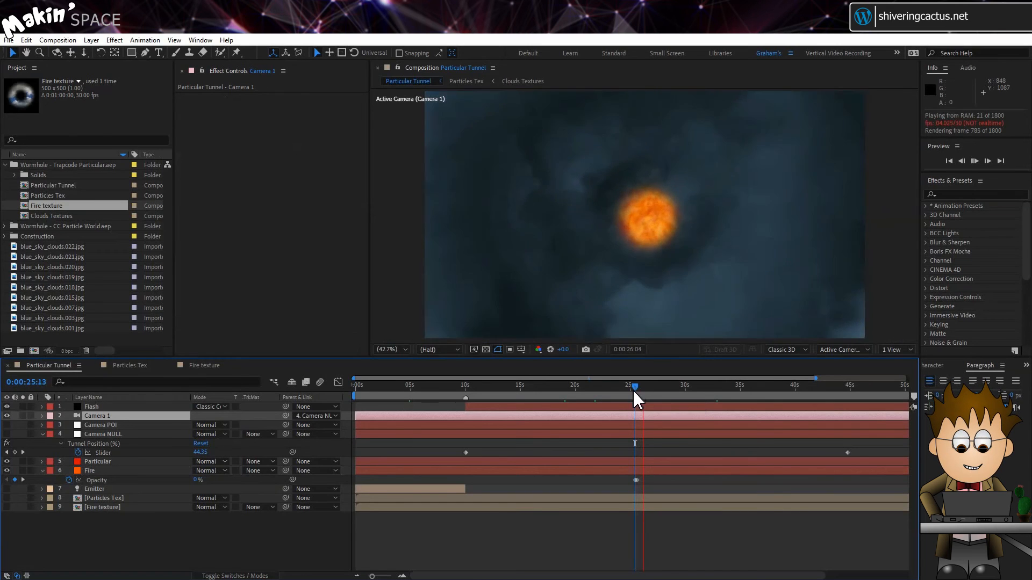
drag(634, 393, 611, 398)
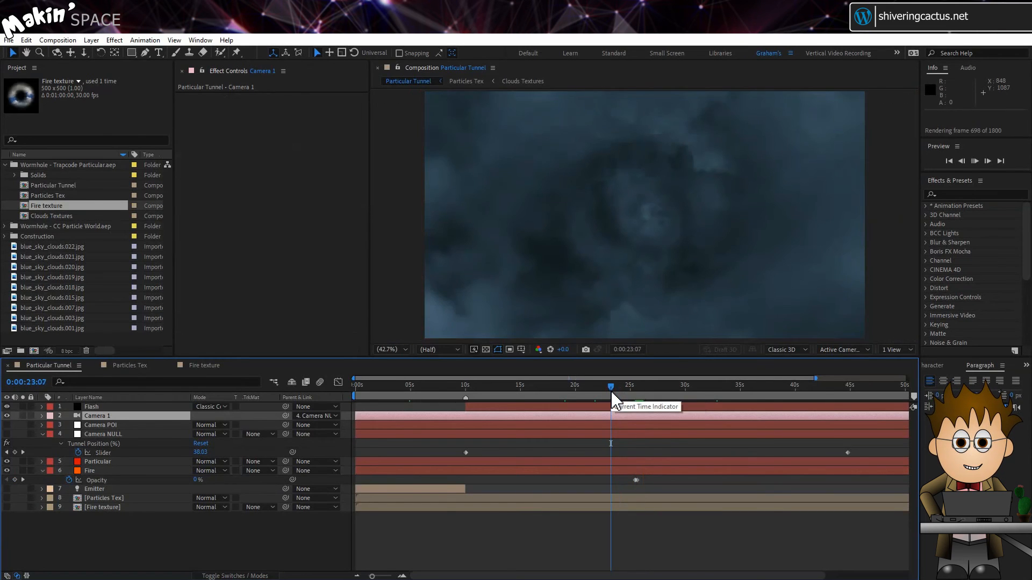
key(space)
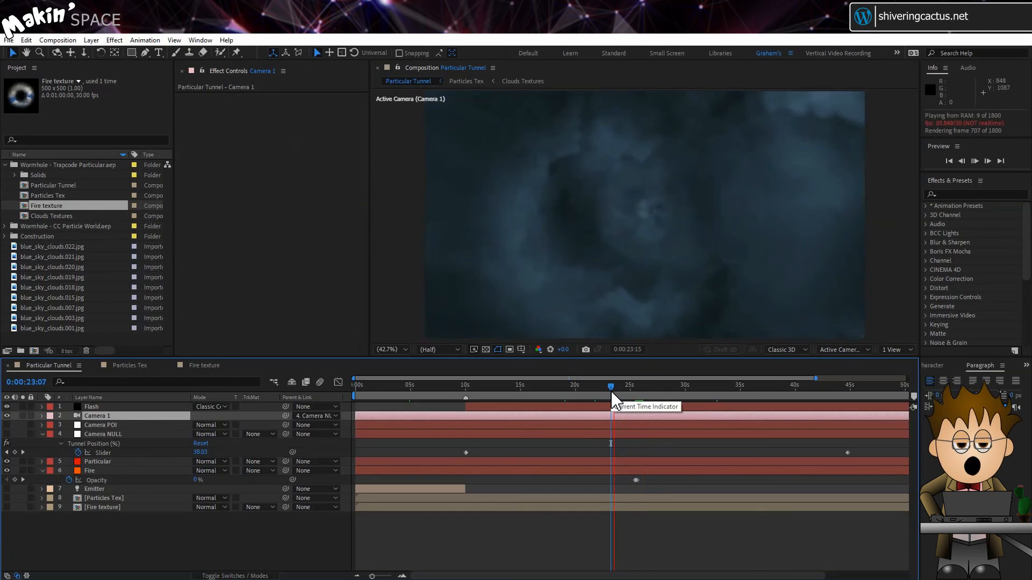